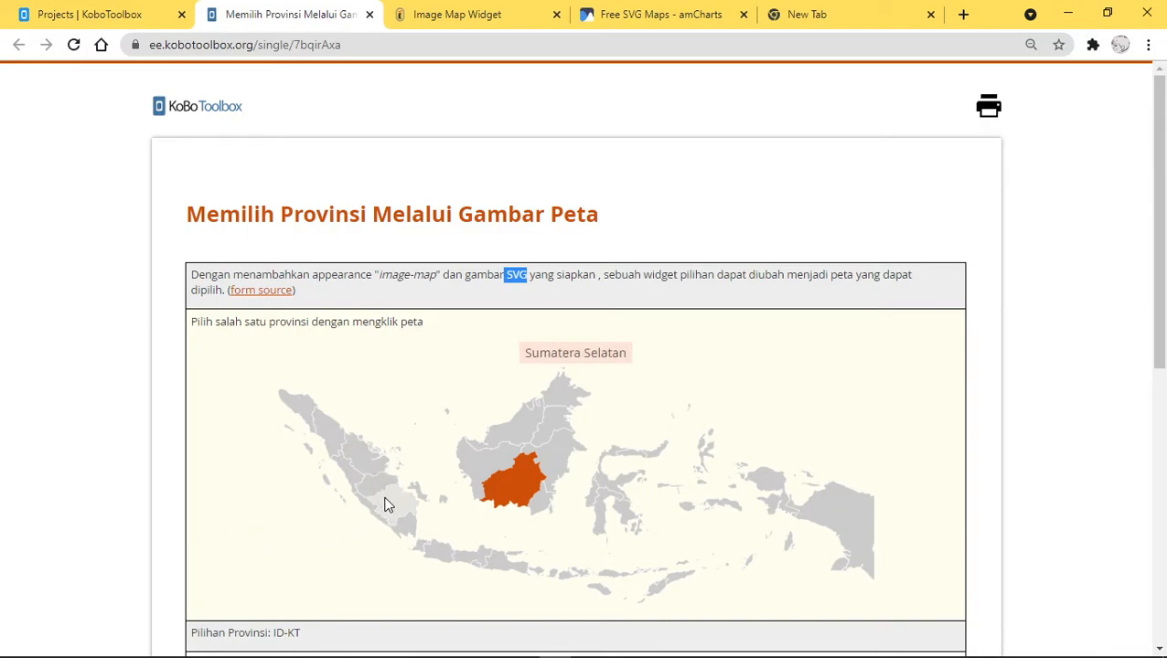
Step: Choose Riau on the single-province map, and deselect Riau and Sumatera Utara on the multiple-province map
left_click(369, 454)
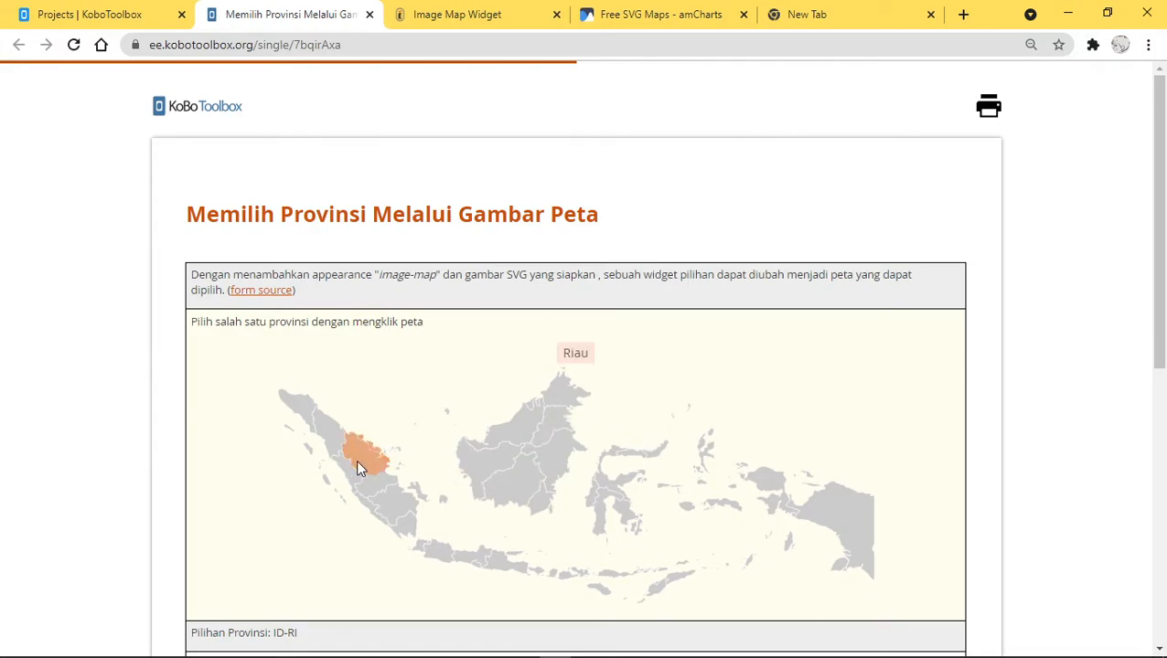
scroll(229, 505, "down", 3)
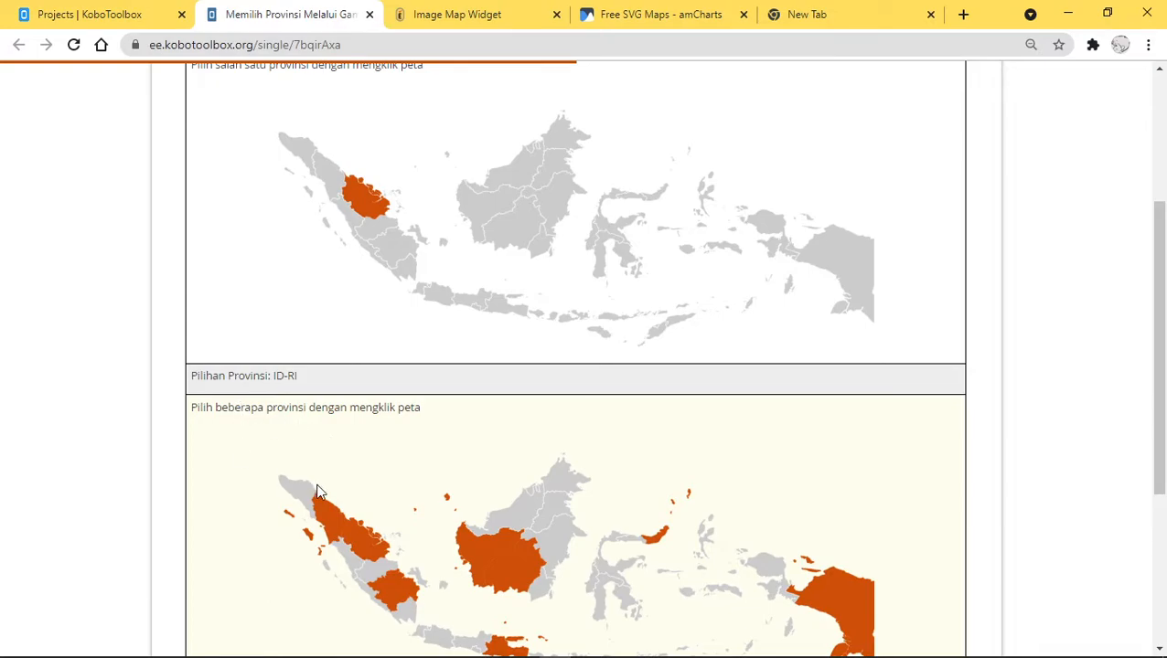
left_click(328, 521)
left_click(372, 544)
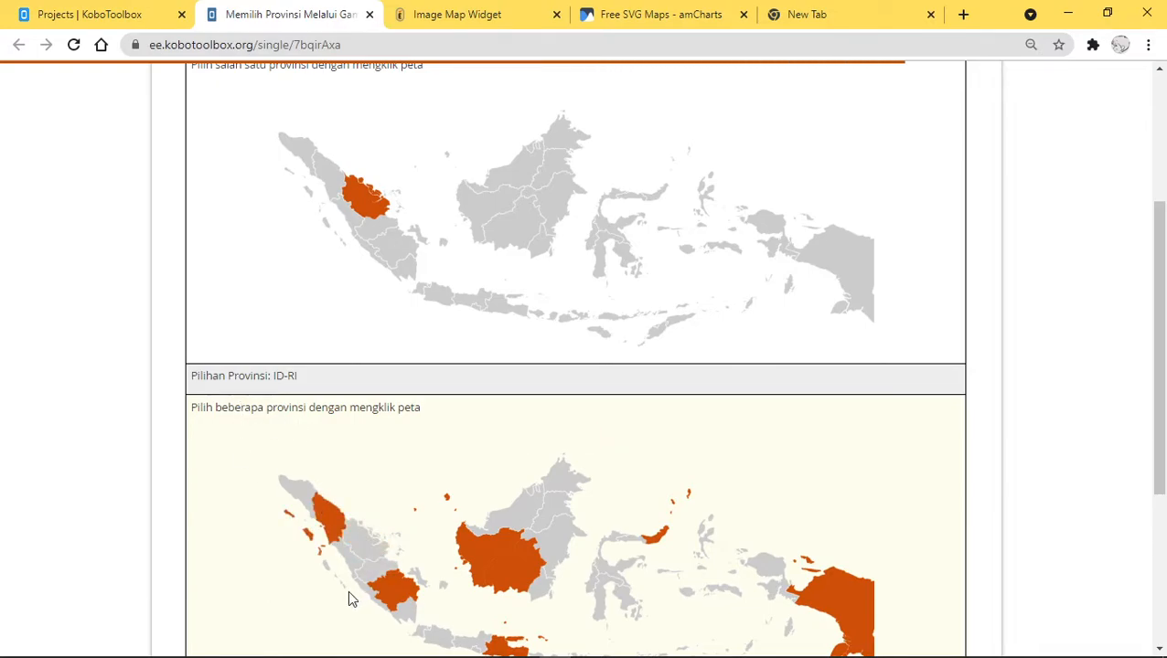
left_click(328, 517)
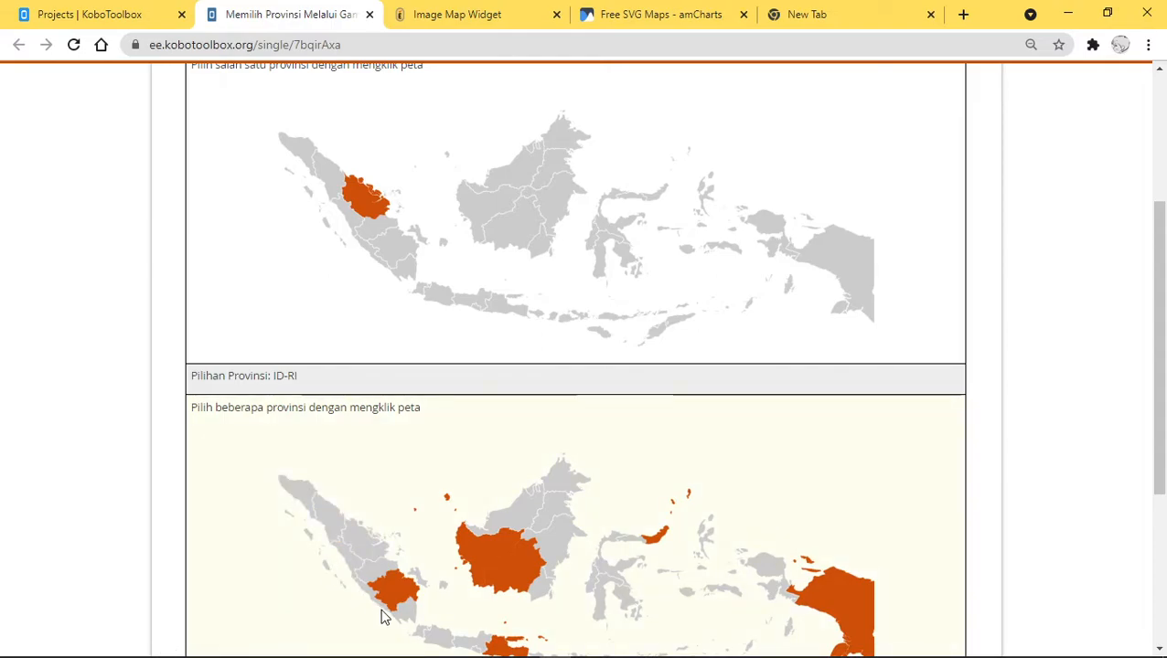
Step: On the multiple-province map, add Kalimantan Timur and deselect Kalimantan Tengah, Sulawesi Utara, Sumatera Selatan and Papua
left_click(402, 593)
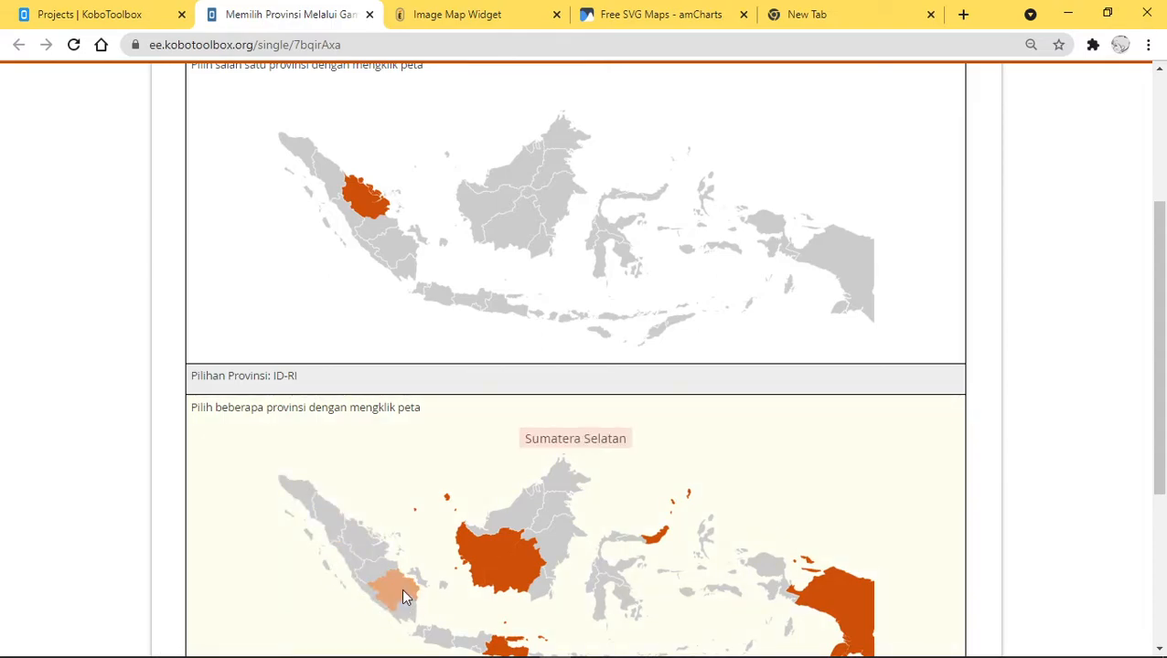
left_click(471, 554)
left_click(512, 572)
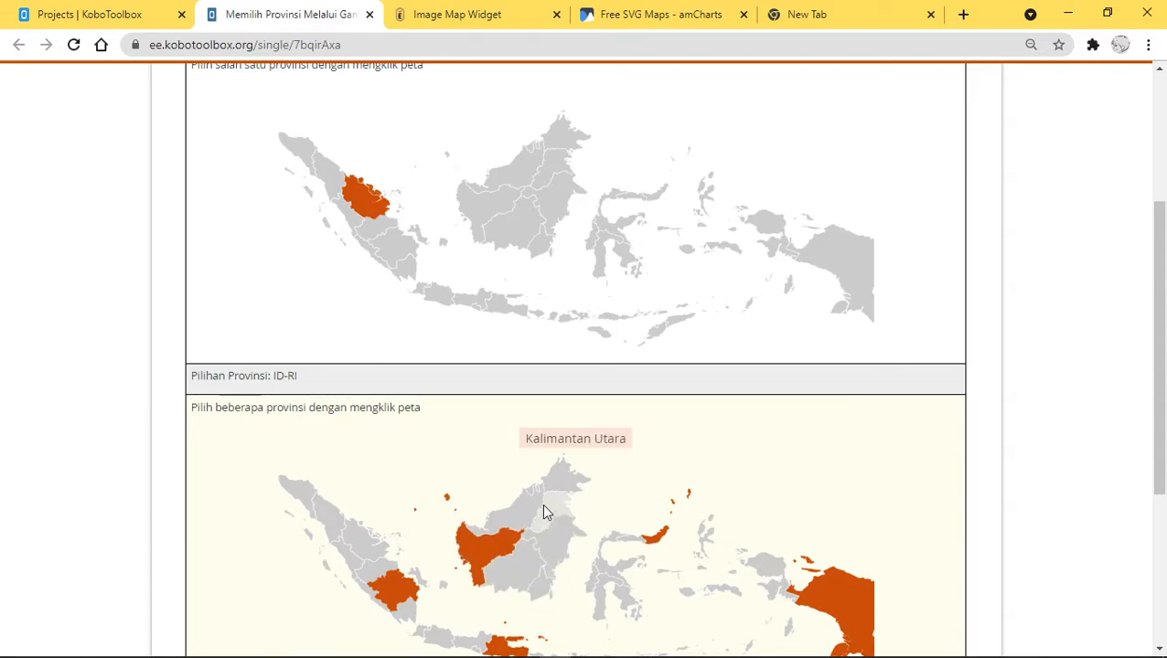
left_click(554, 539)
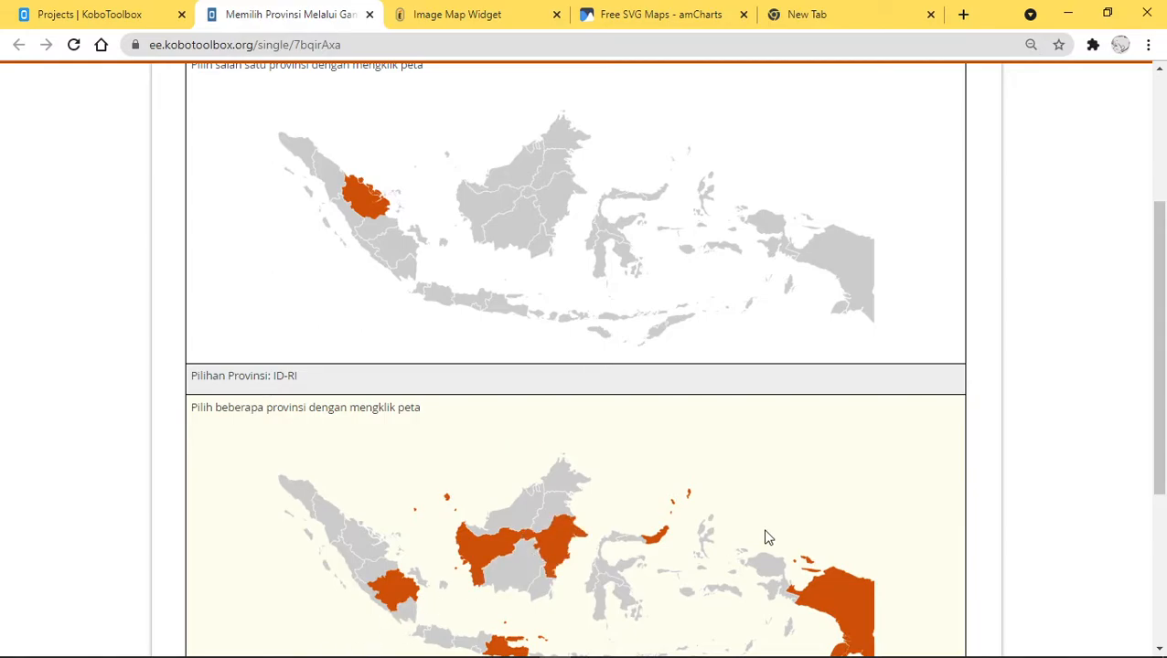
left_click(657, 538)
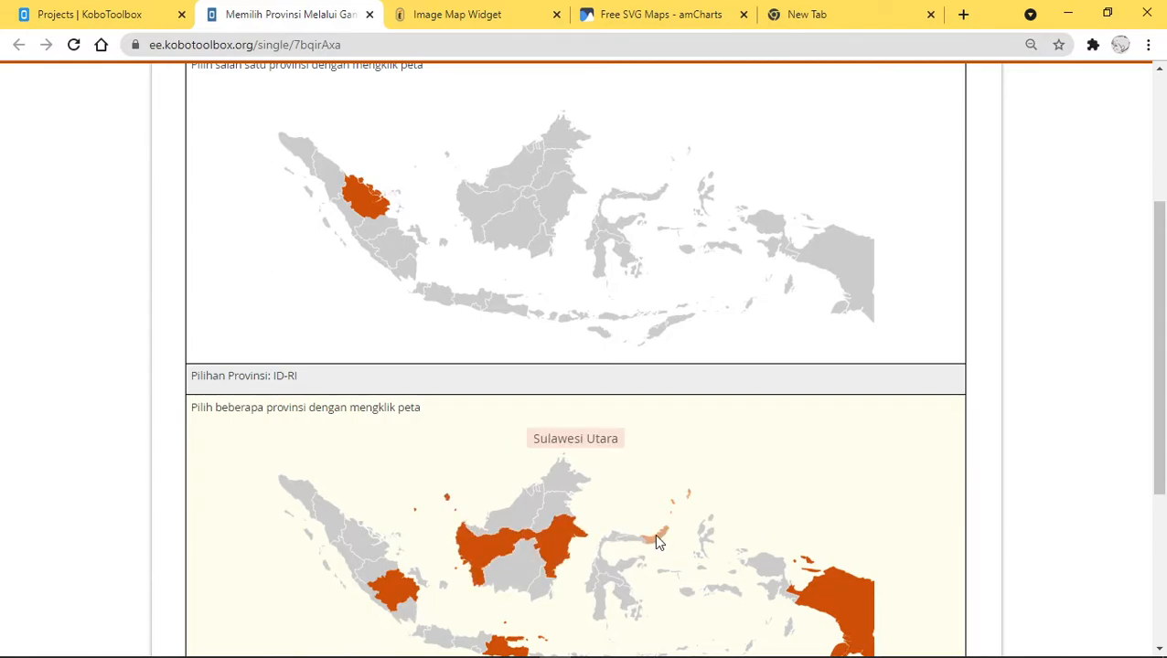
left_click(391, 587)
left_click(837, 604)
scroll(672, 490, "down", 3)
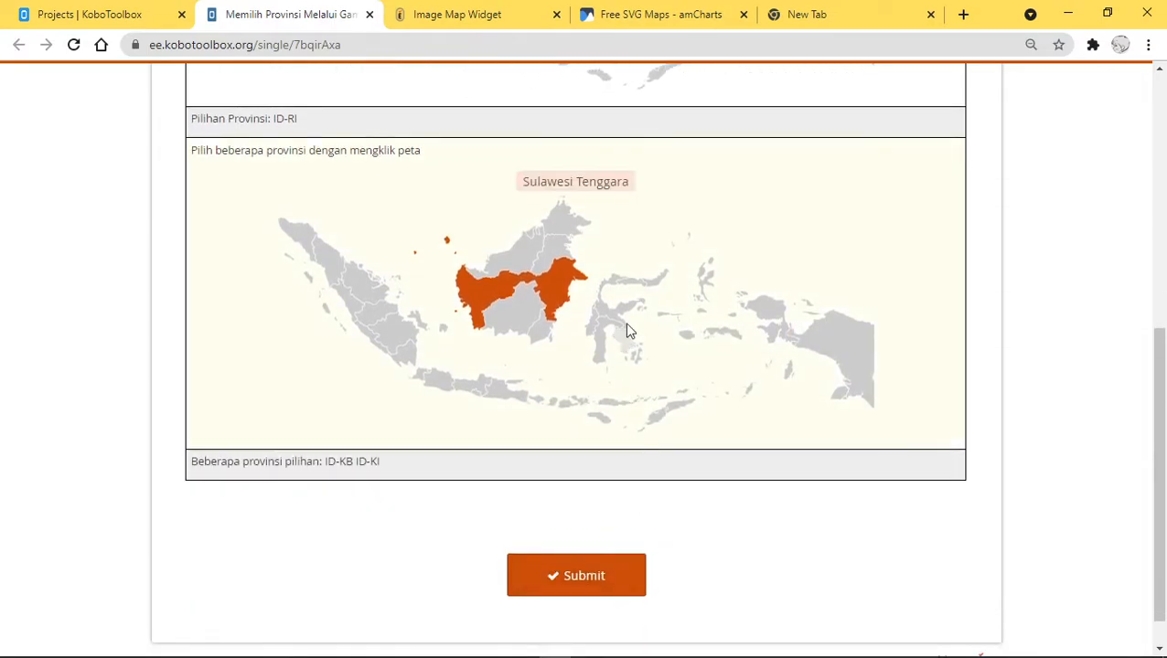
Step: Review the form's introductory note about the image-map appearance and the required SVG image
scroll(445, 292, "up", 2)
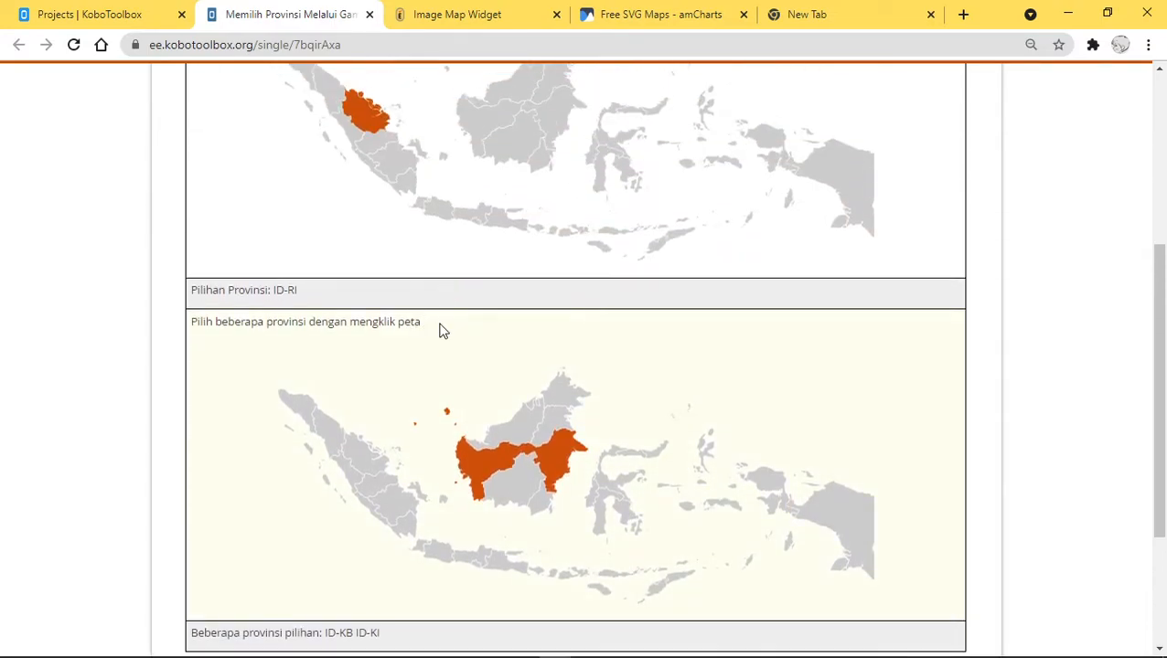
scroll(440, 331, "up", 1)
scroll(513, 256, "up", 2)
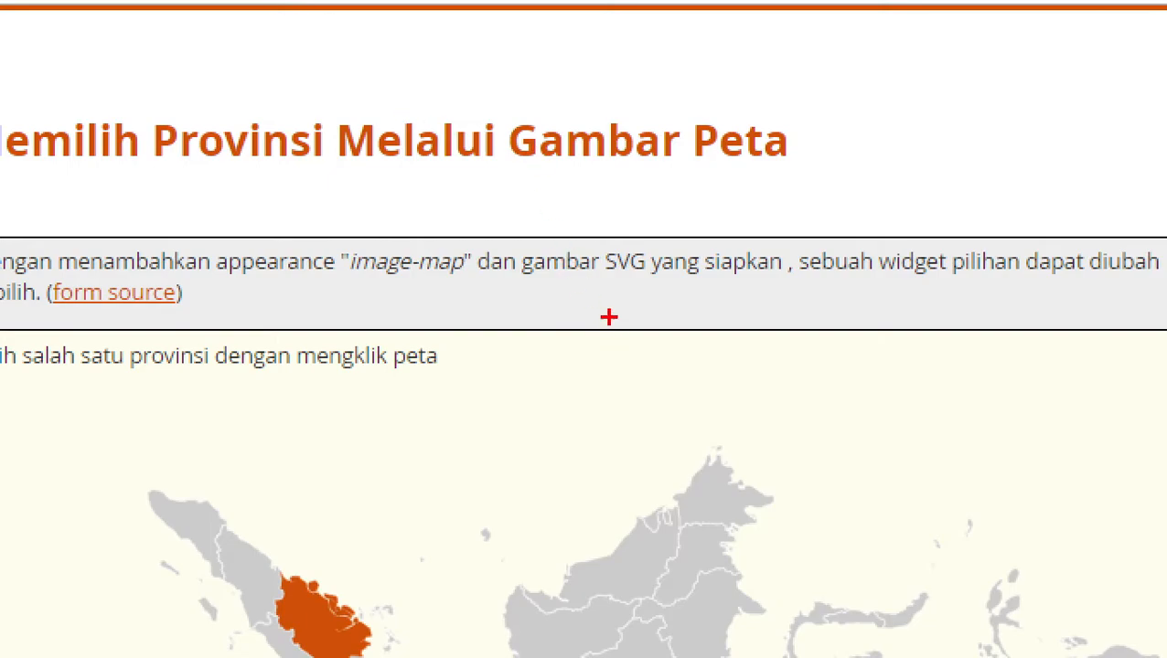
left_click_drag(589, 274, 693, 289)
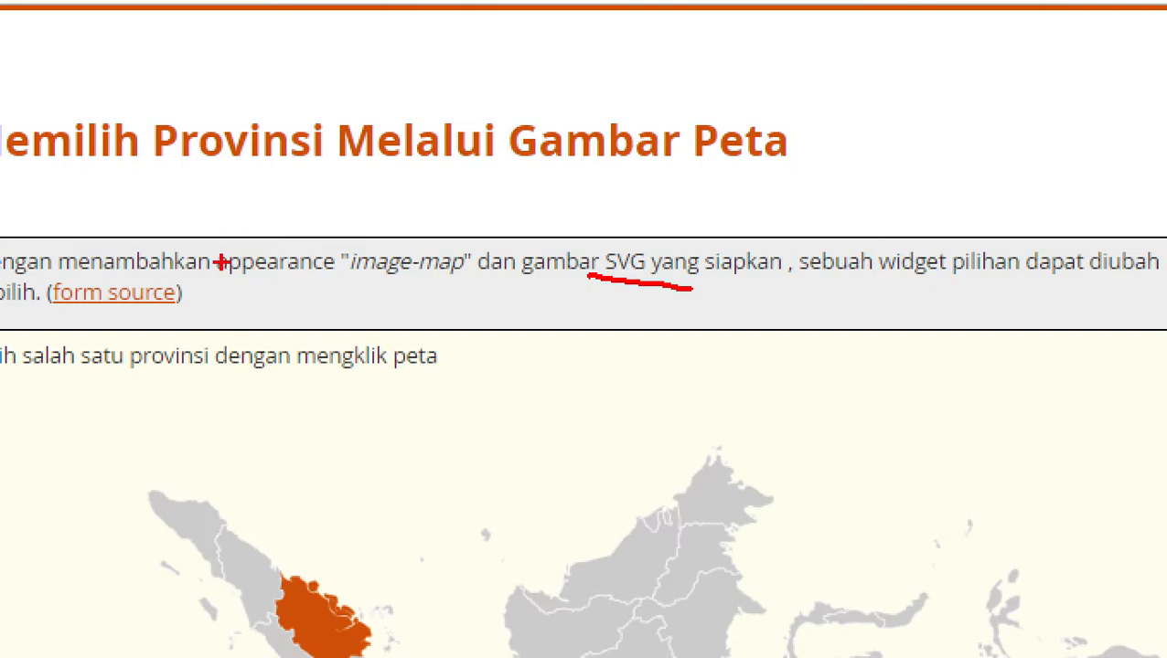
left_click_drag(229, 281, 474, 285)
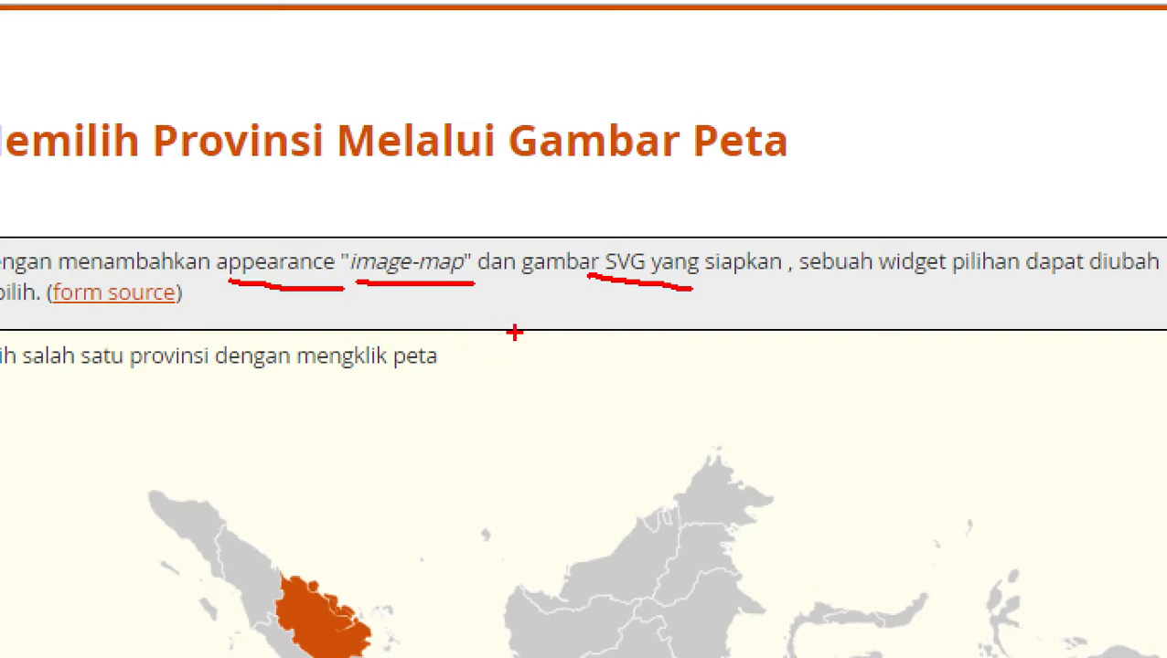
key("Escape")
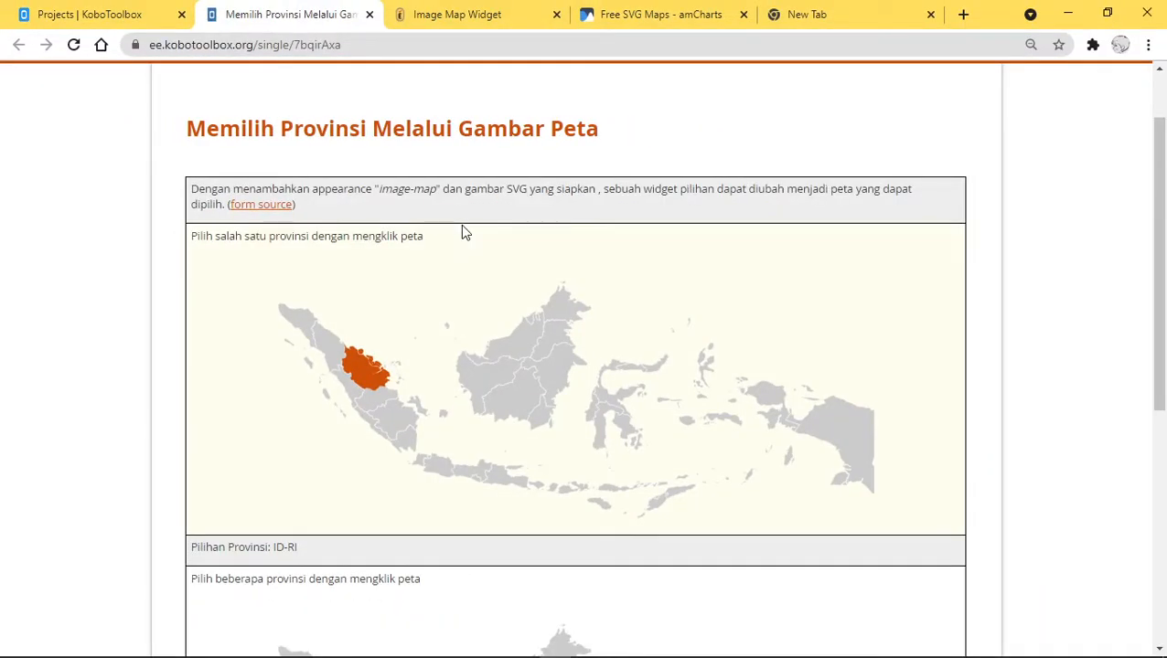
scroll(468, 226, "down", 1)
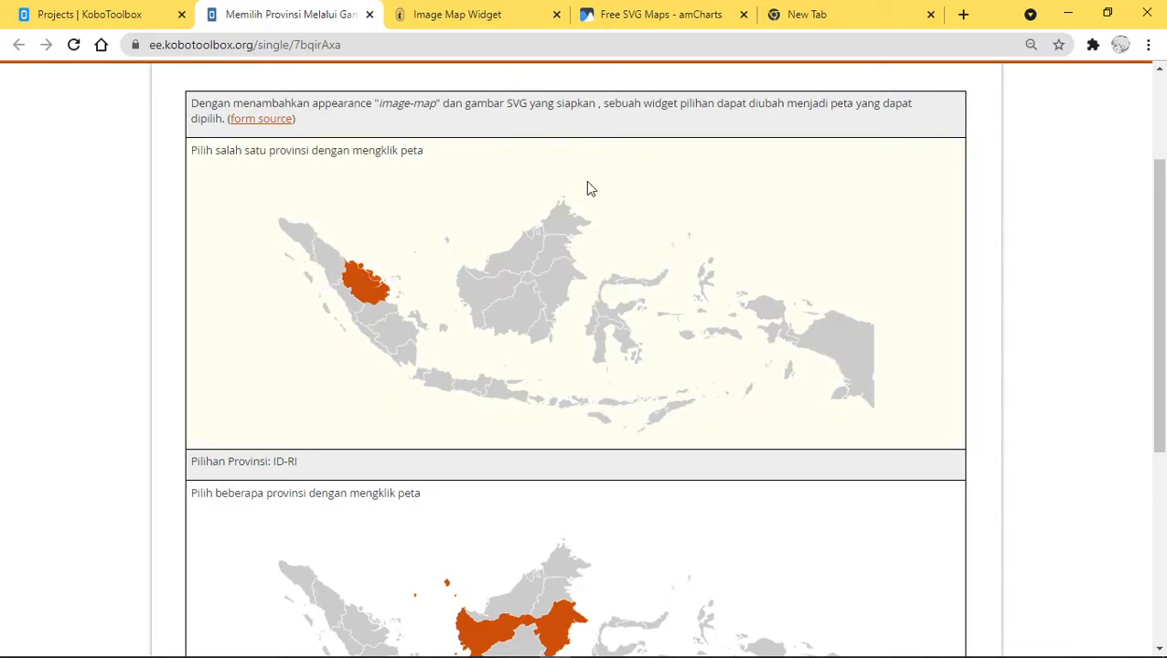
Step: Switch to the amCharts free SVG maps page and look through its list of available country maps
left_click(657, 17)
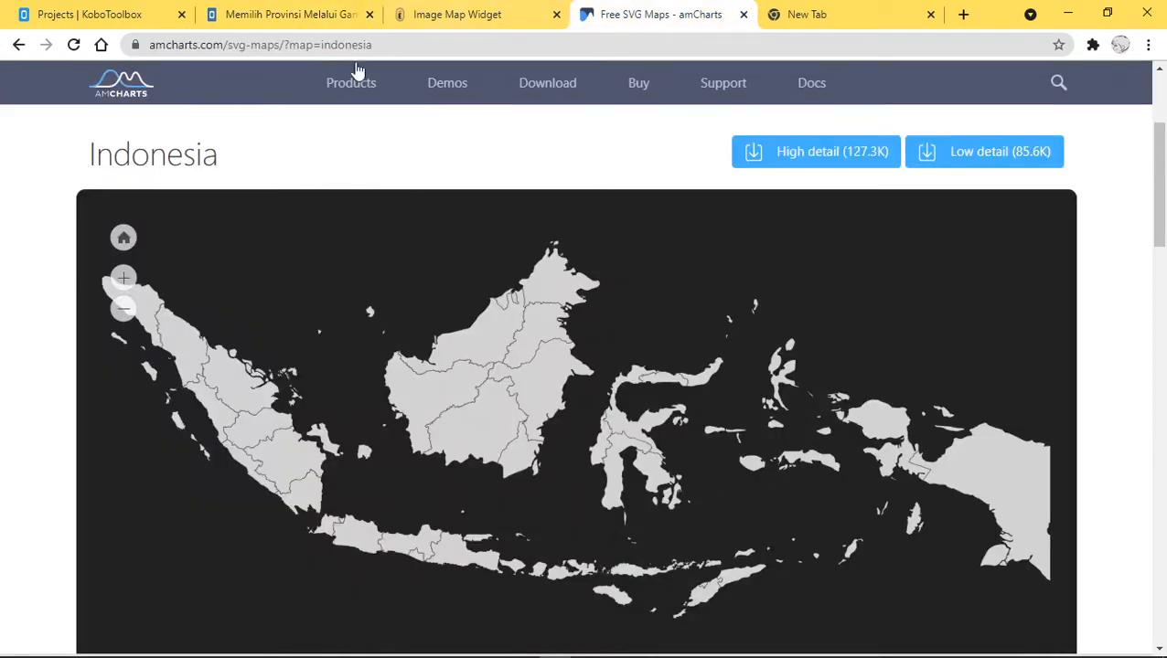
left_click_drag(152, 45, 216, 50)
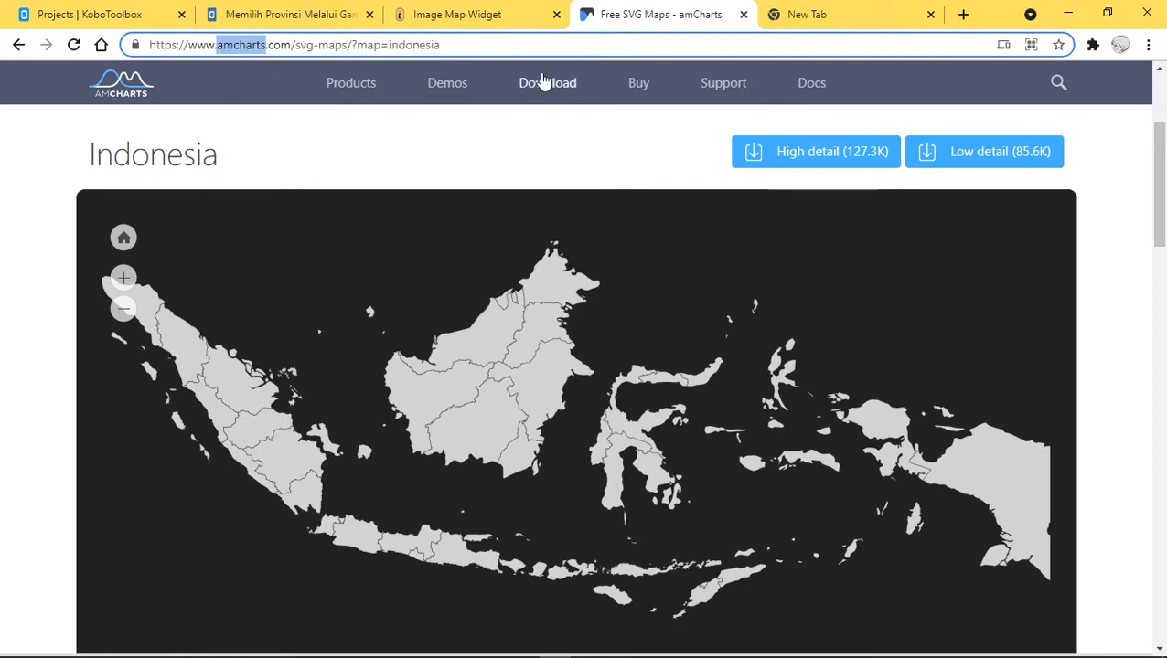
scroll(522, 313, "down", 9)
scroll(238, 217, "up", 3)
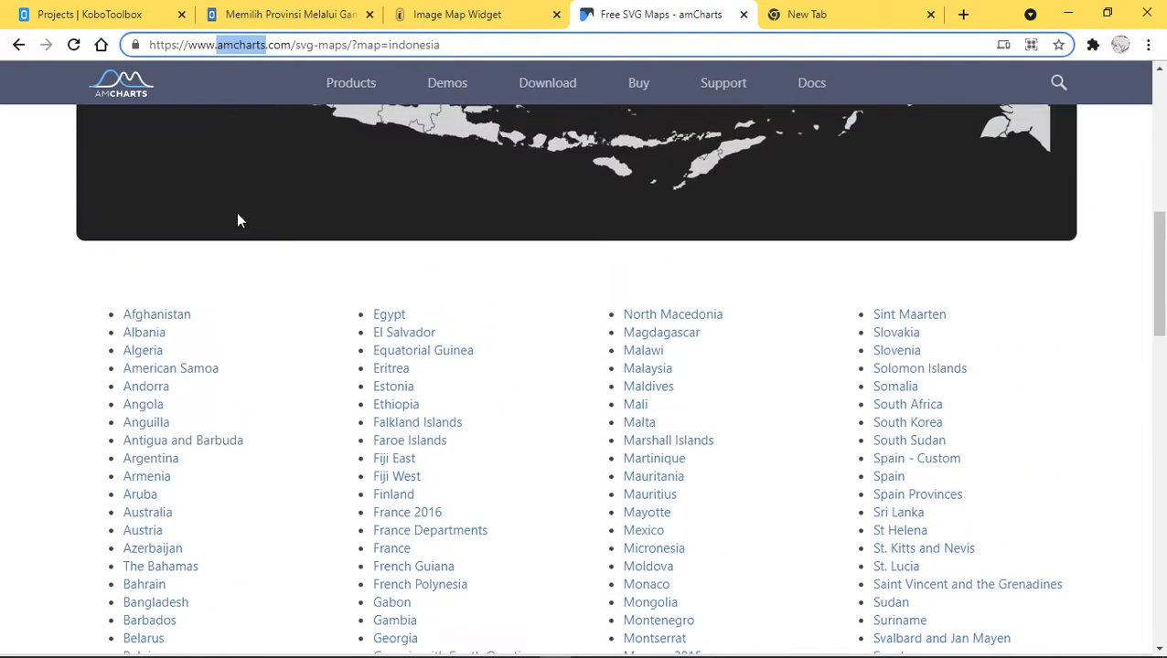
scroll(471, 398, "down", 2)
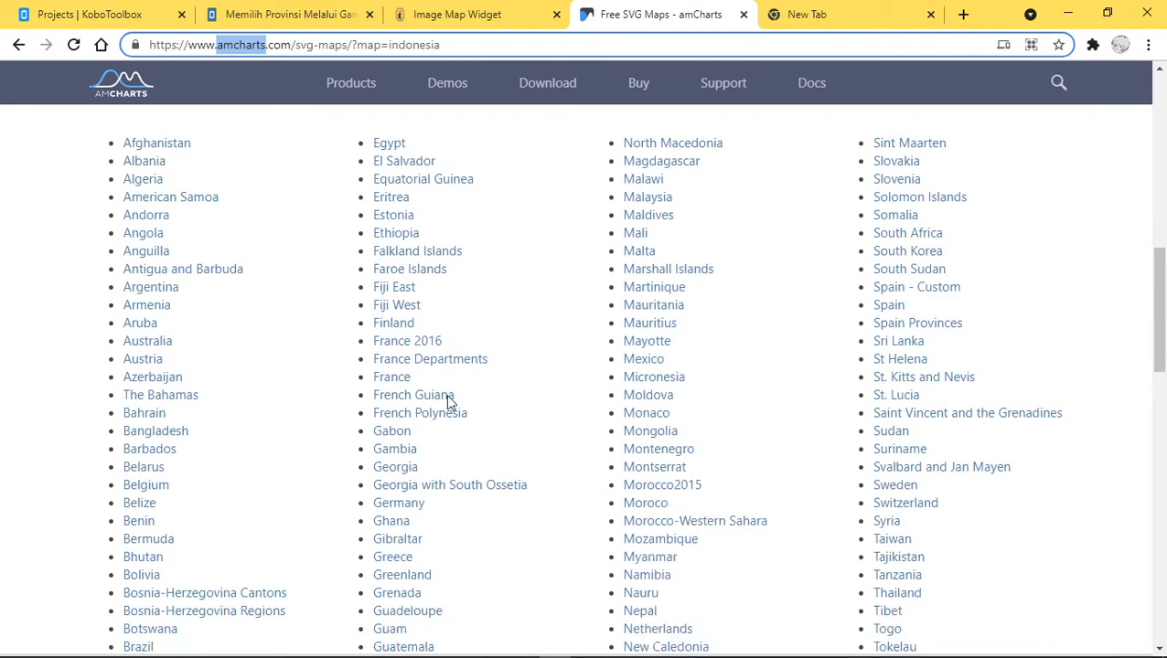
scroll(491, 567, "down", 1)
scroll(487, 567, "down", 2)
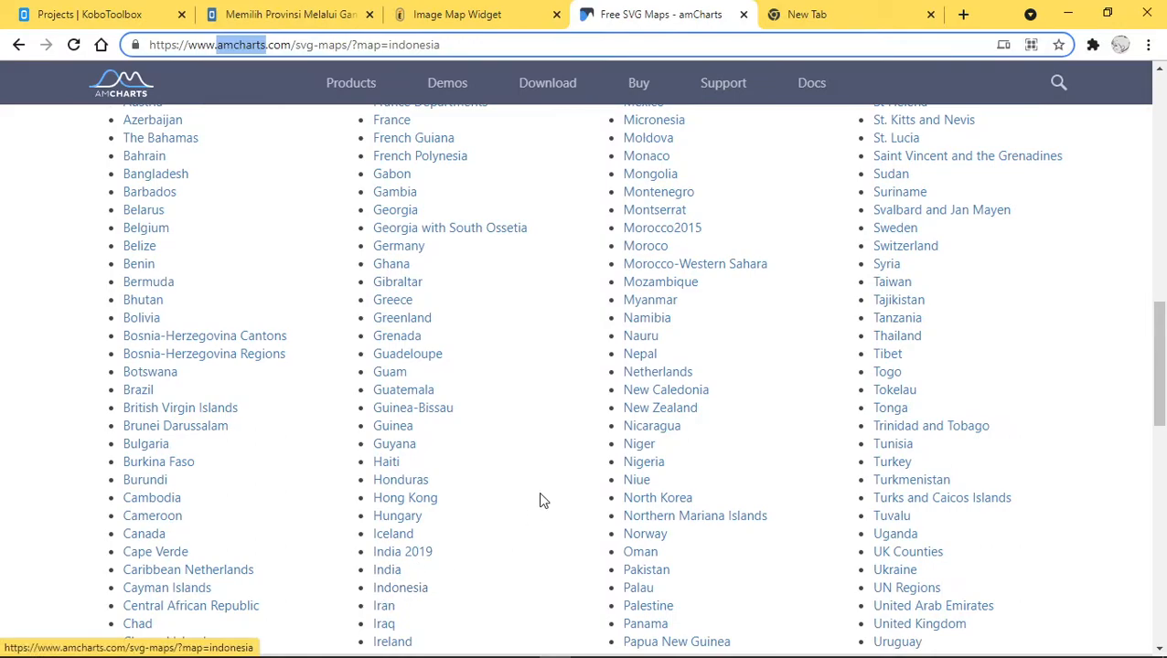
Step: Try to download the high-detail SVG map of Indonesia
scroll(541, 500, "up", 6)
scroll(539, 500, "up", 4)
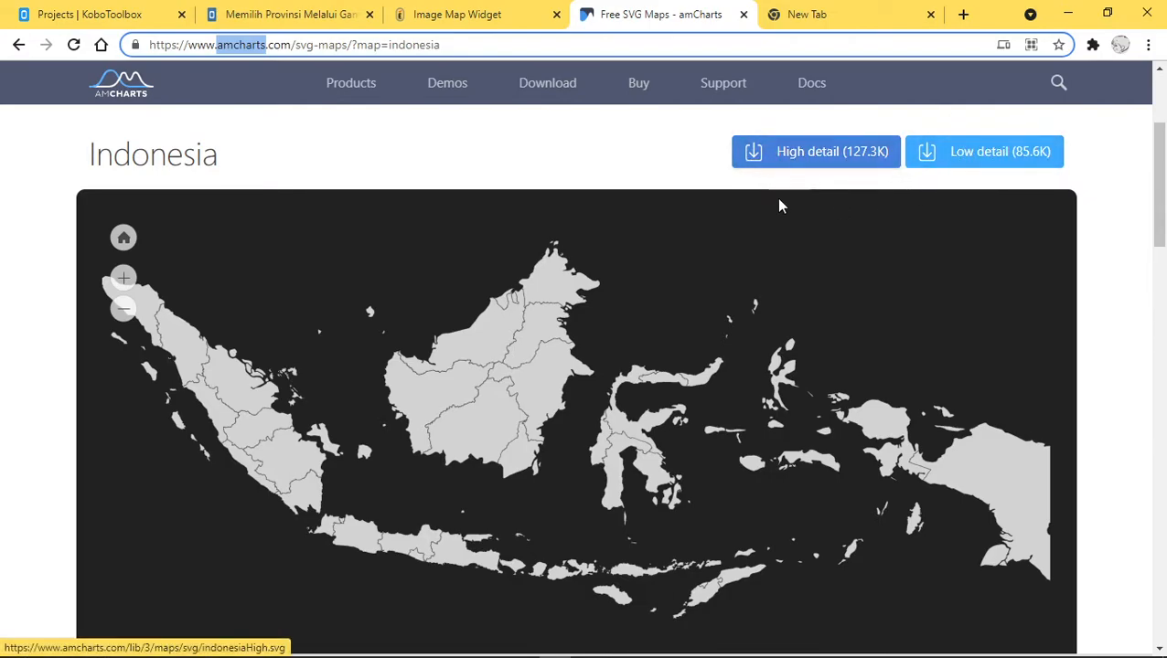
left_click(798, 156)
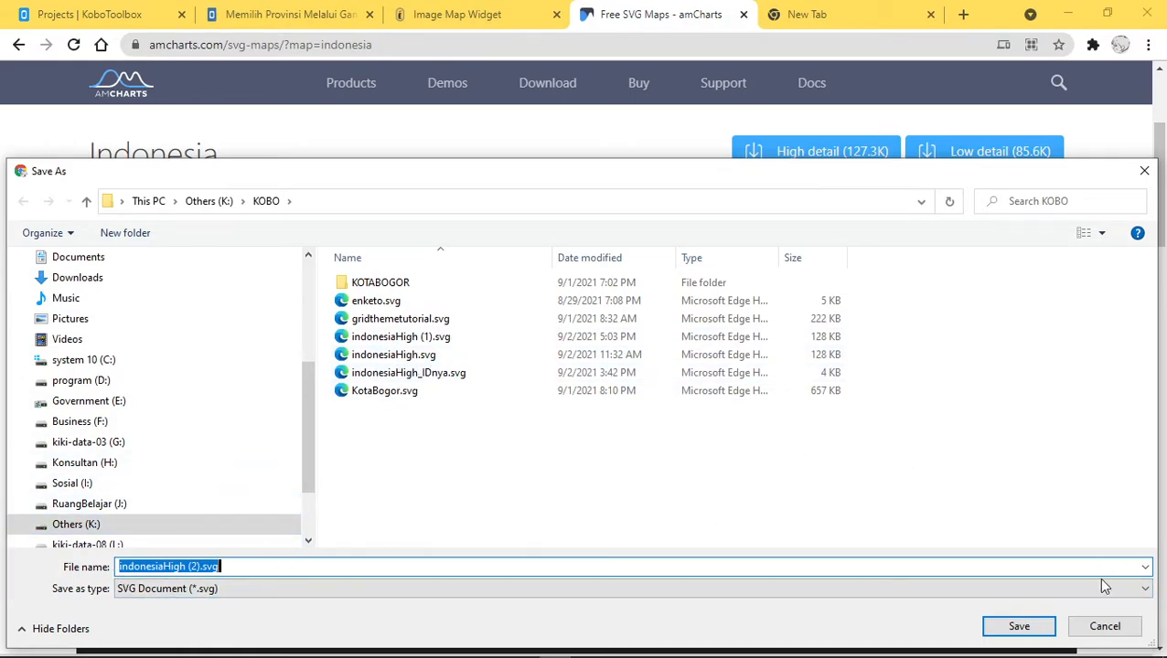
left_click(1104, 626)
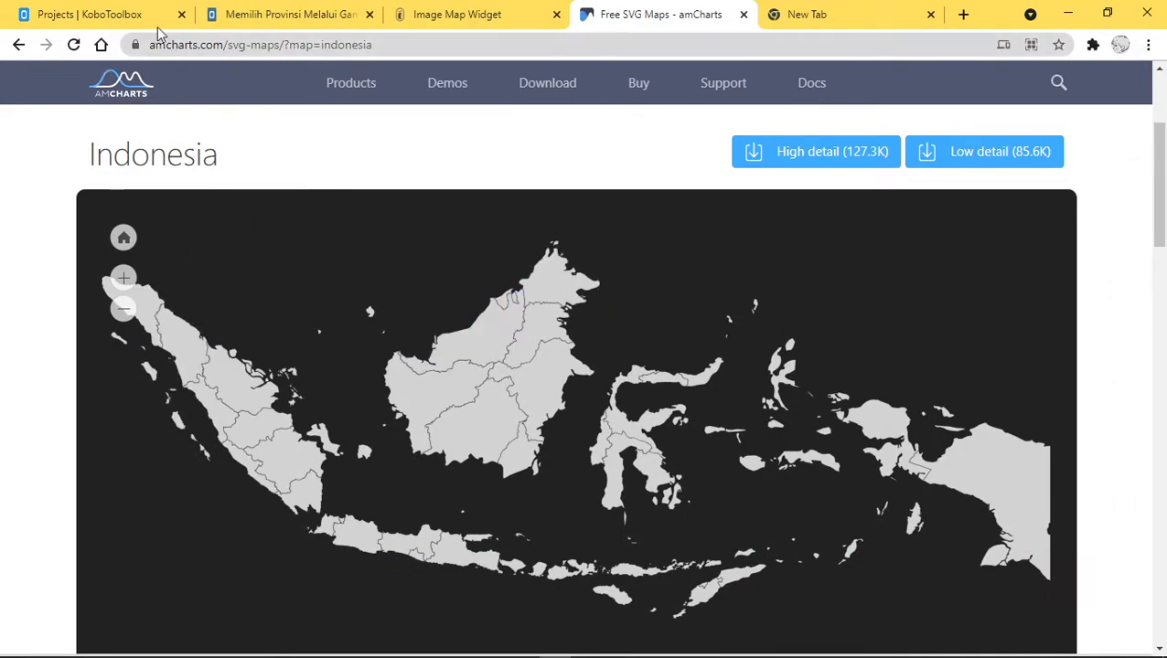
Step: Switch to the KoBoToolbox projects page and create a project from scratch named "Tutorial Insert Peta"
left_click(112, 18)
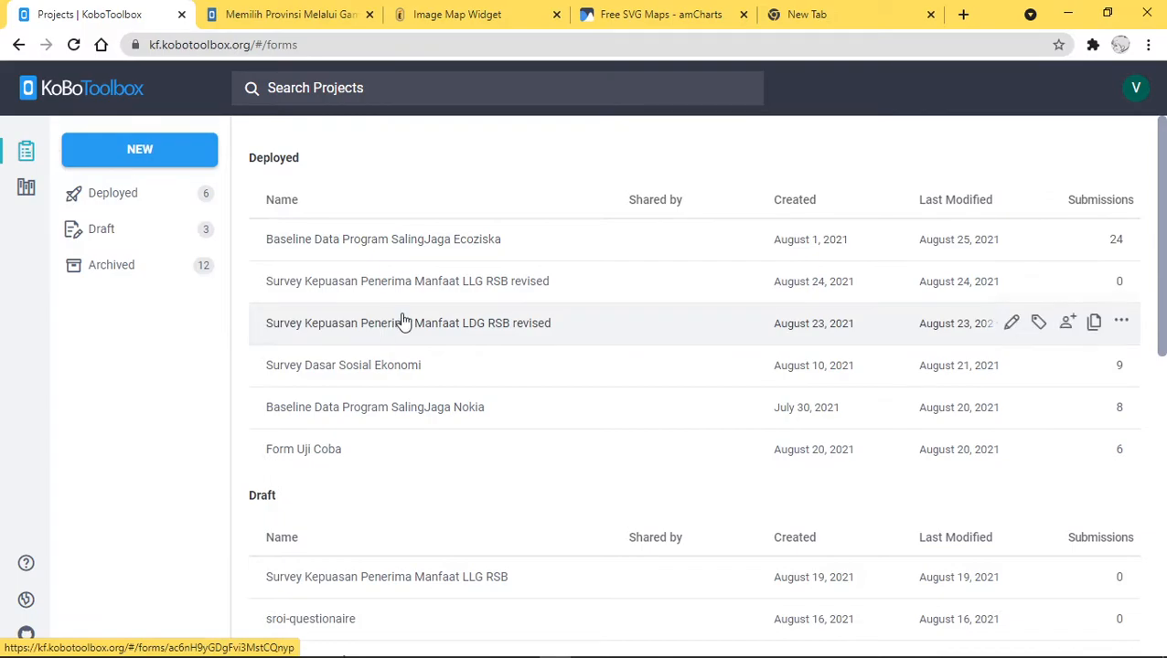
left_click(132, 158)
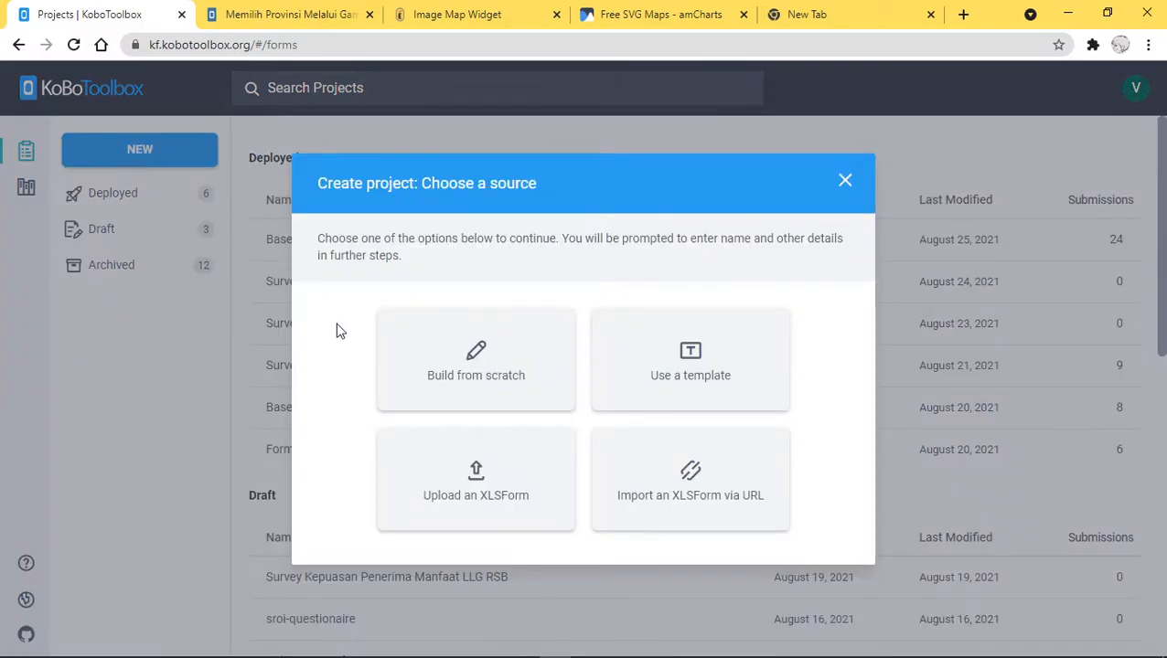
left_click(465, 384)
left_click(420, 253)
type("Tu")
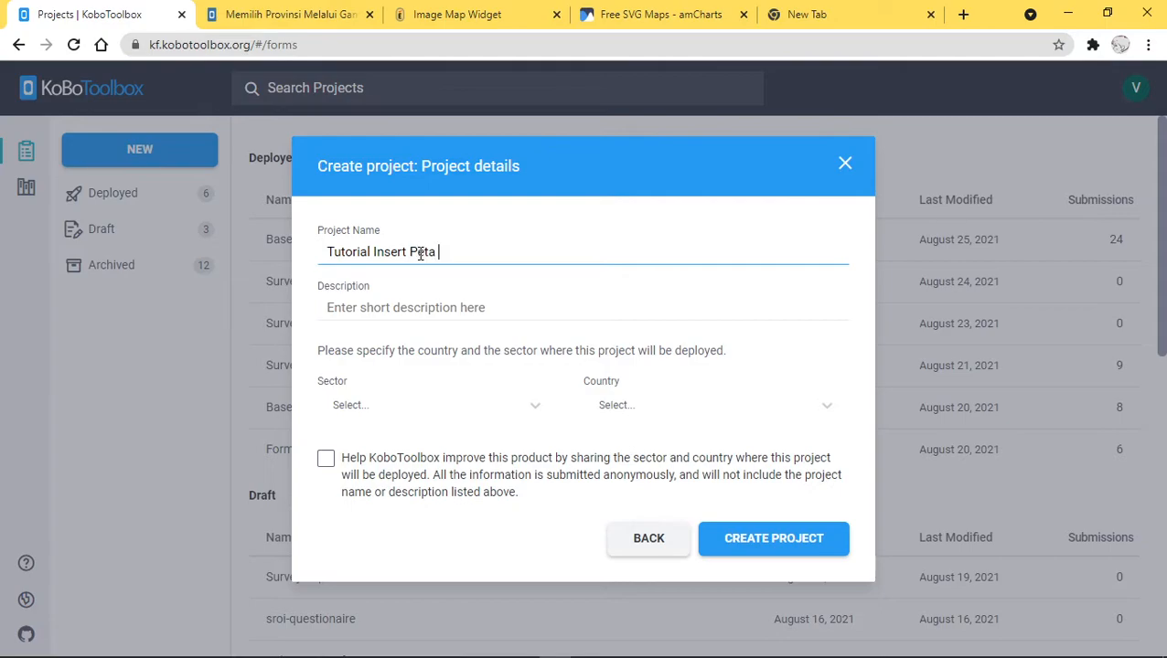
type("torial Insert Peta")
left_click(774, 538)
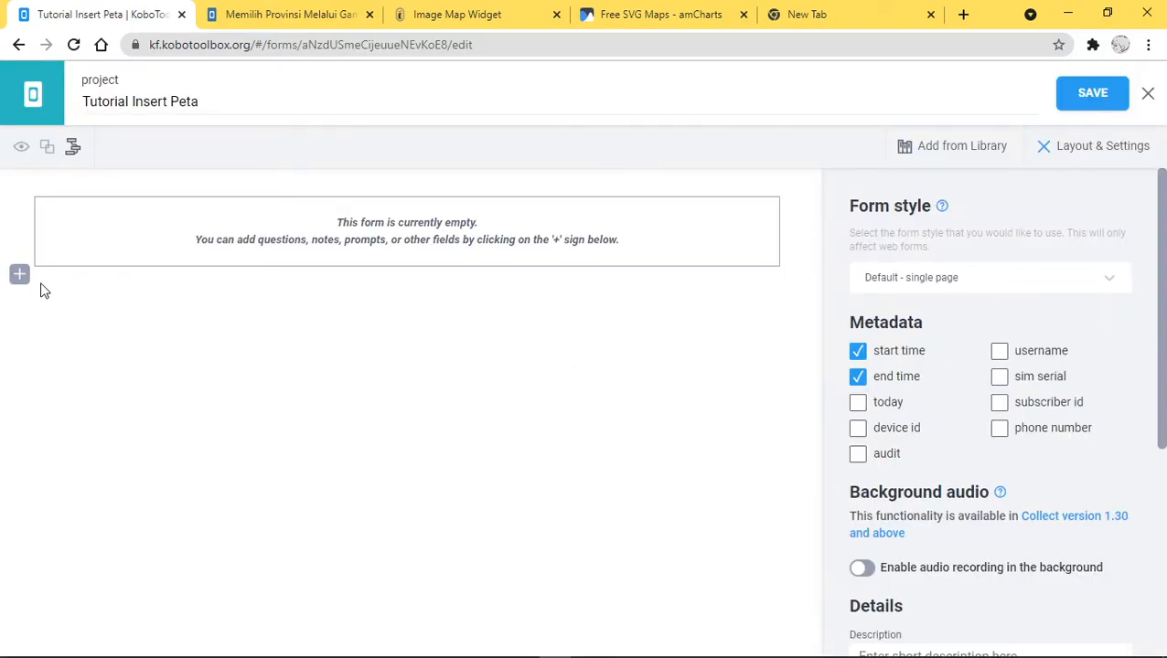
Step: Add a Select One question reading "Pilih salah satu provinsi dengan klik peta" to the empty form
left_click(20, 275)
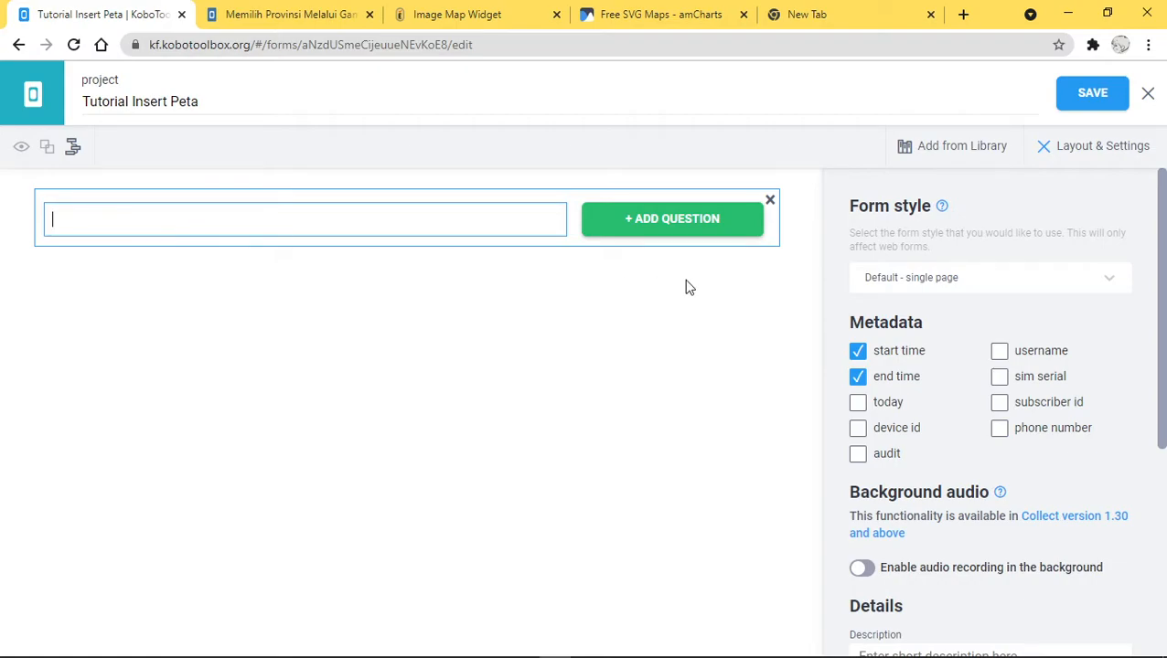
type("Pilih salah satu ")
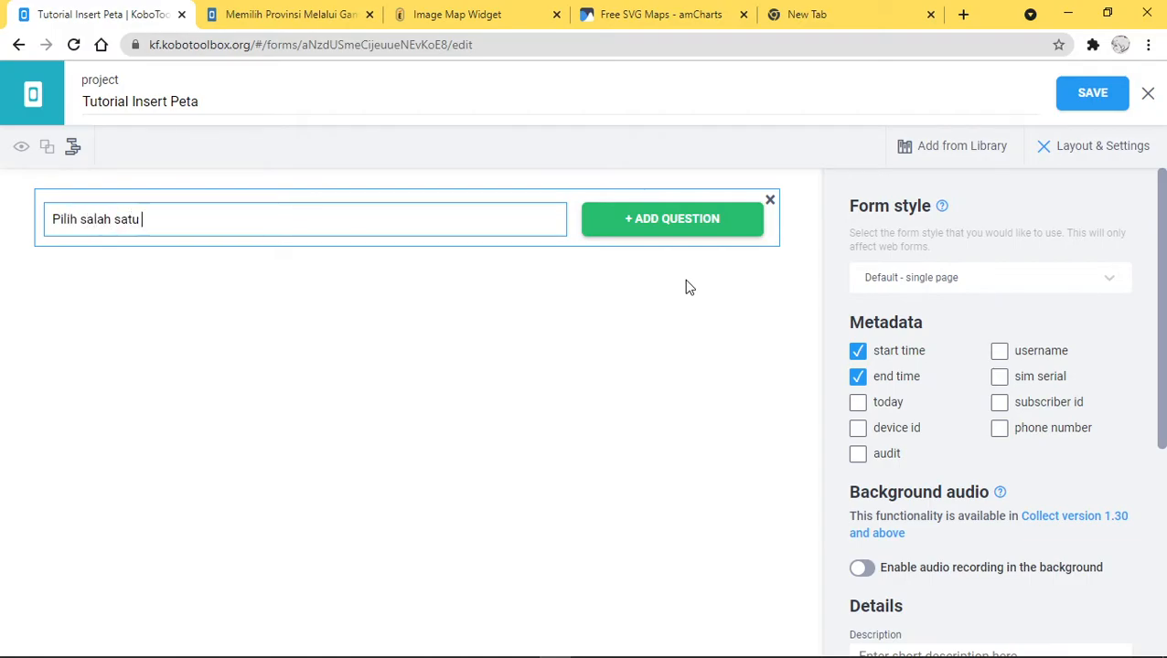
type("provinsi dengan klik peta")
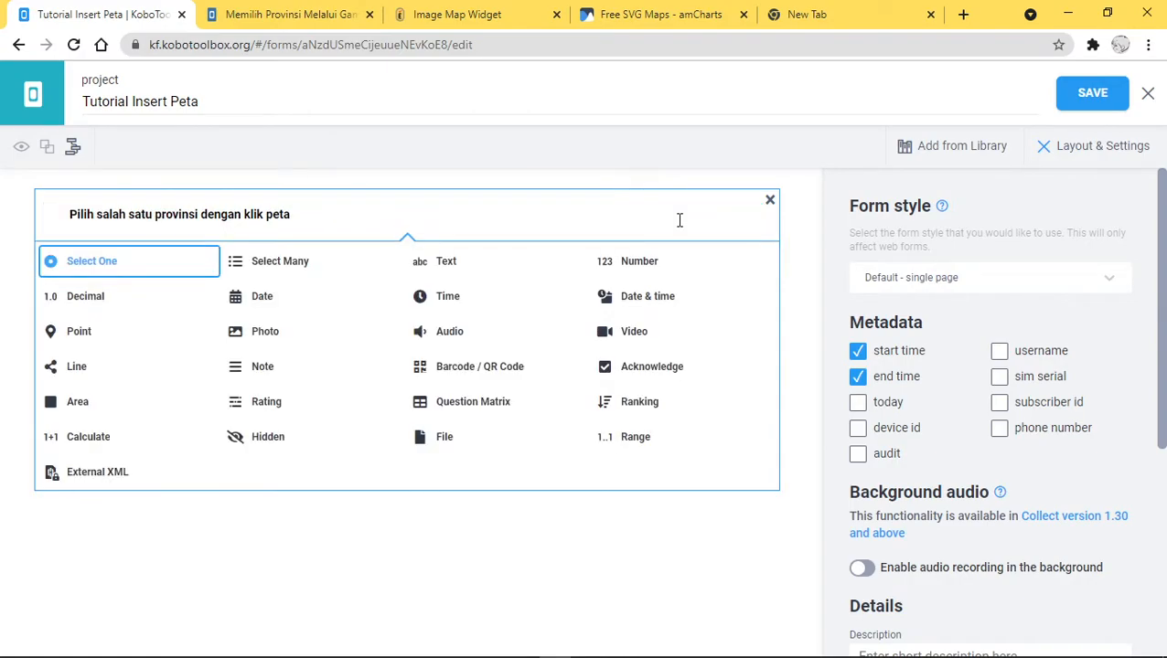
left_click(73, 263)
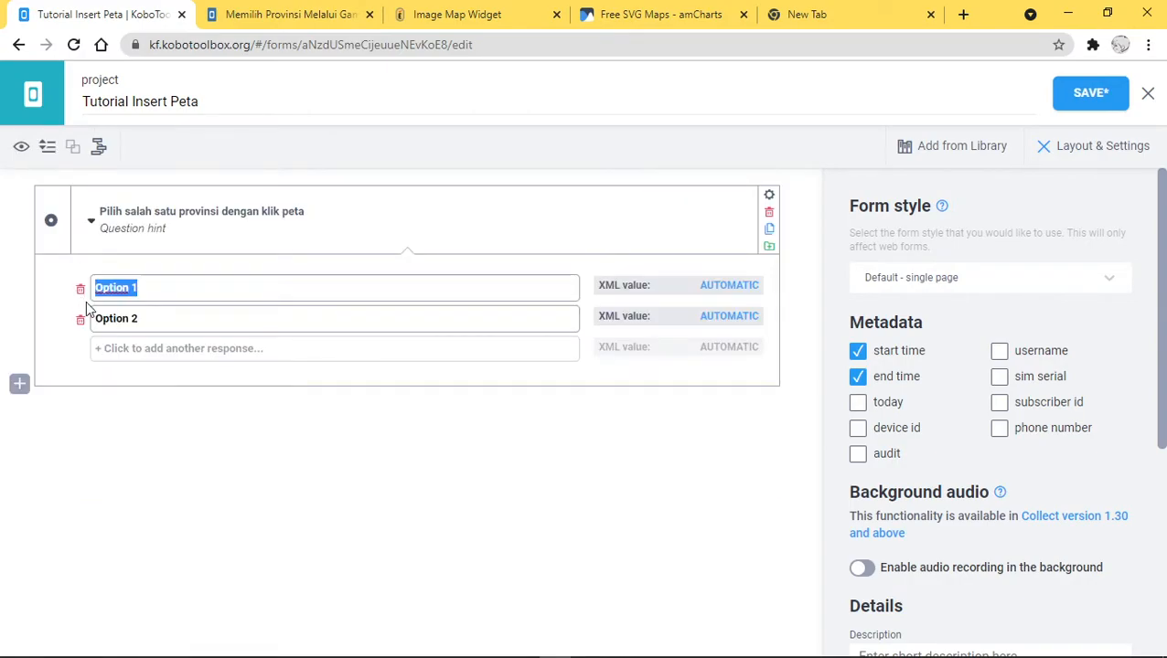
Step: Add three more responses to the province question, keeping the default names Option 3, Option 4 and Option 5
left_click(144, 349)
left_click(147, 382)
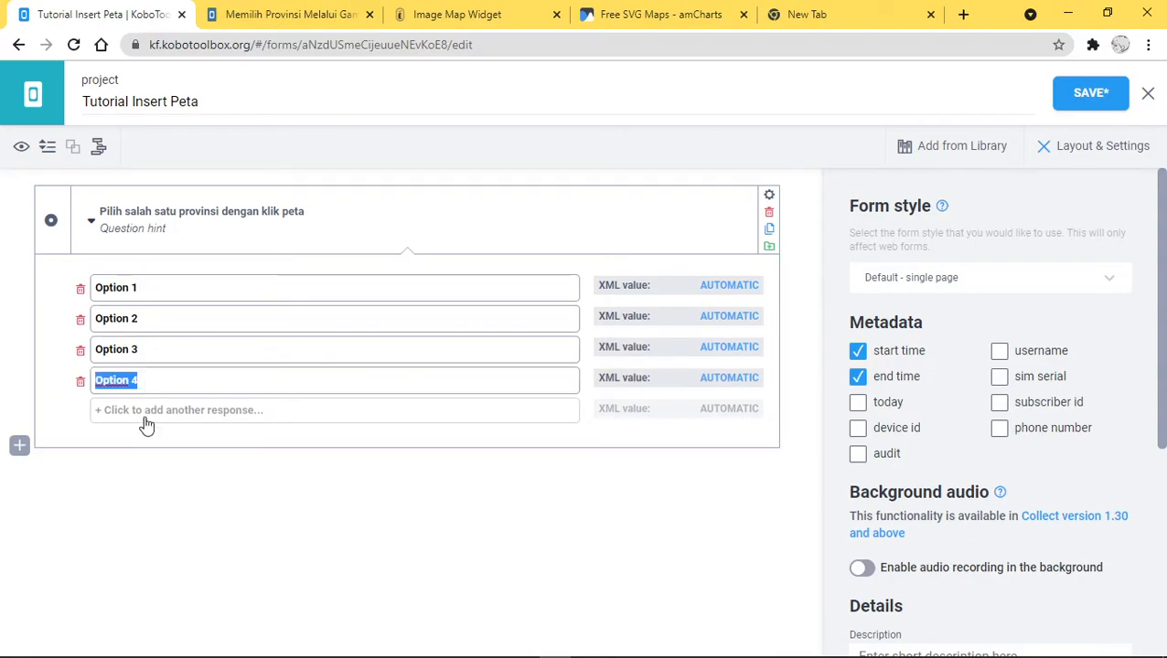
left_click(144, 419)
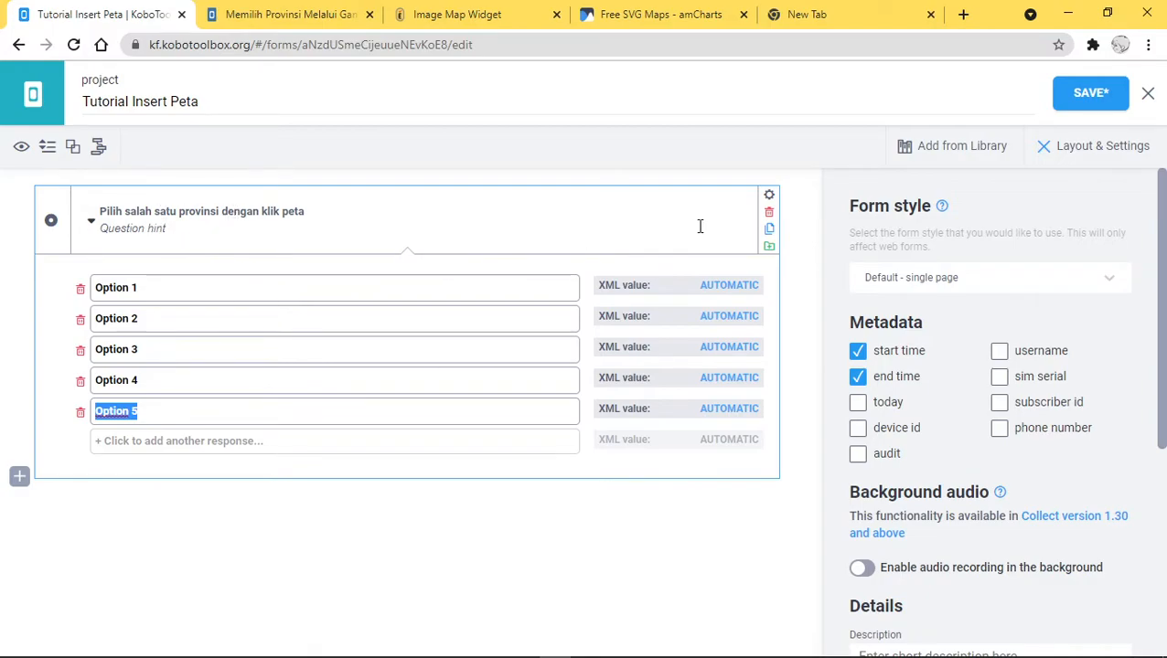
Step: Set the advanced appearance of the province question to other with the custom value "image-map"
left_click(770, 202)
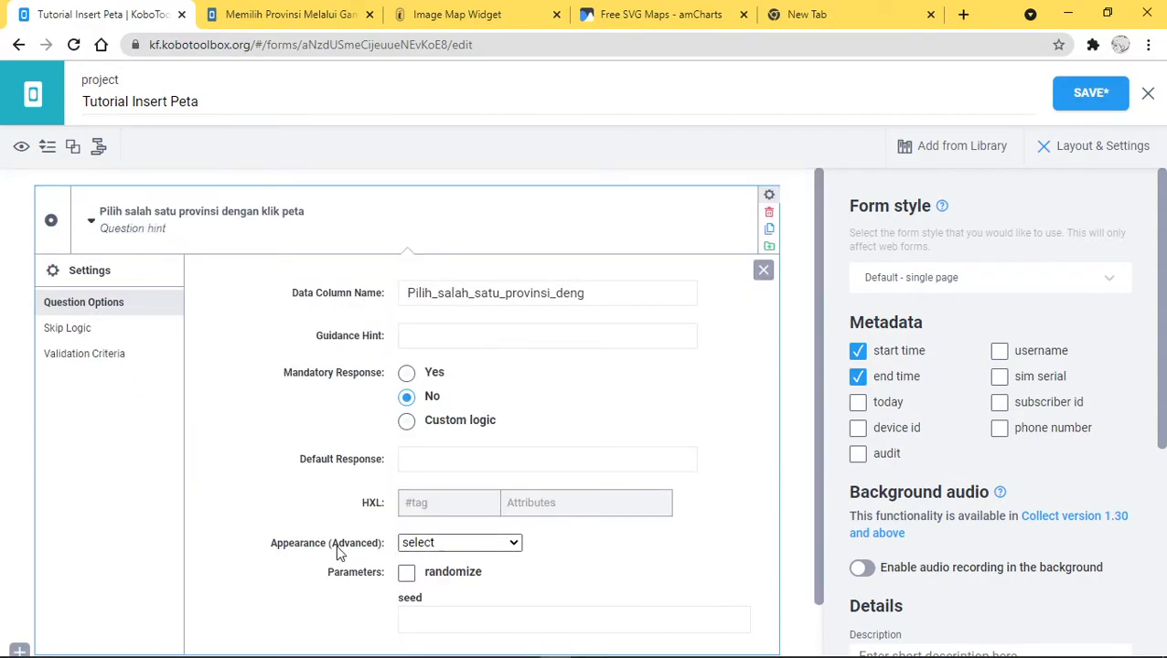
left_click_drag(266, 544, 387, 547)
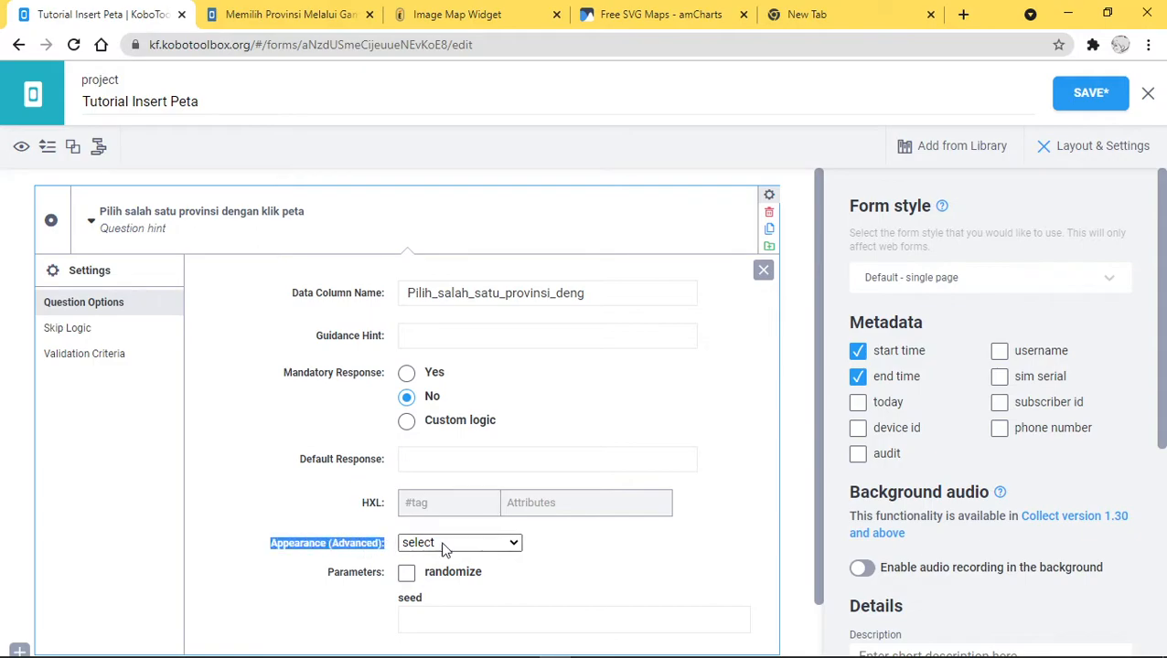
left_click(471, 546)
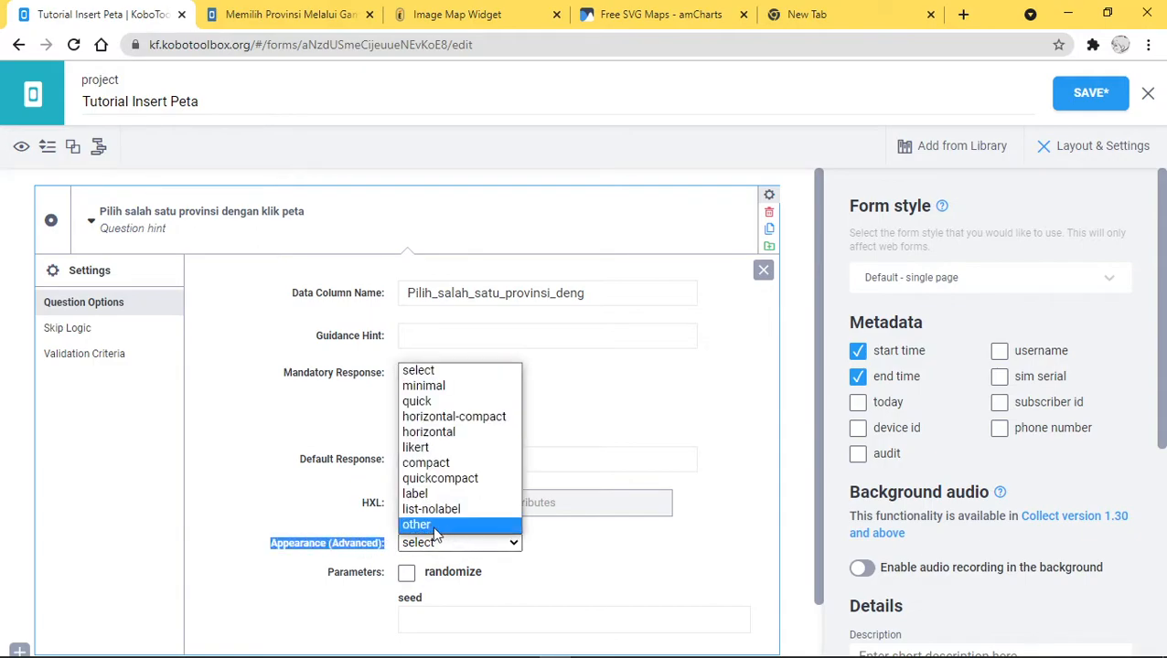
left_click(430, 525)
left_click(558, 548)
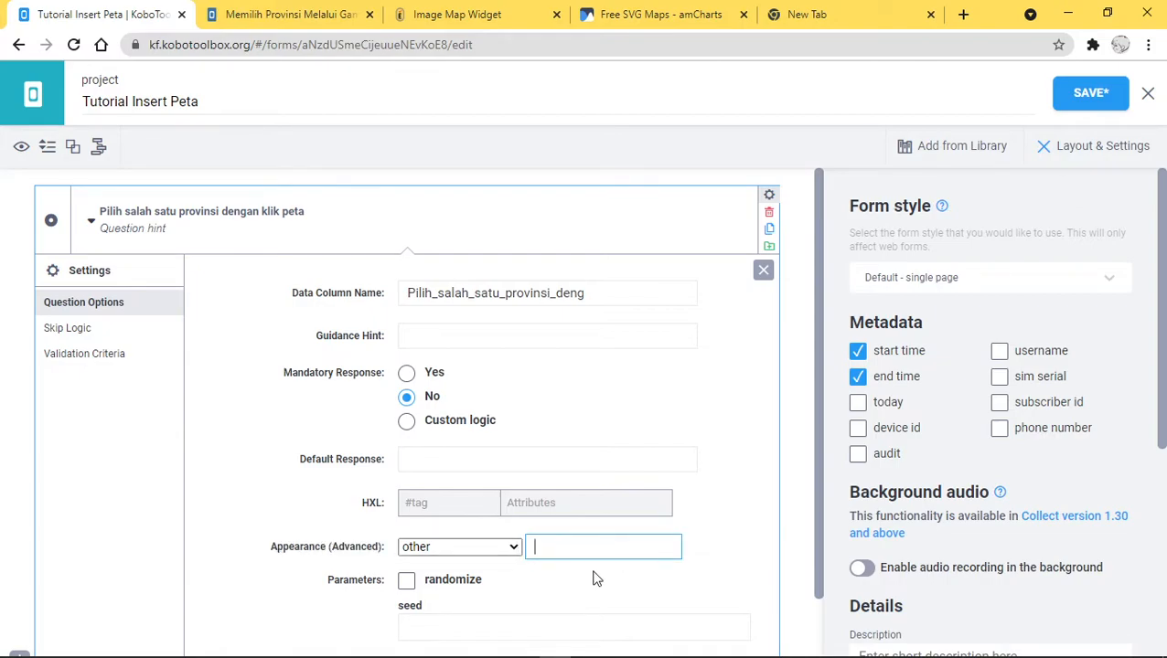
type("image-map")
Step: Change the data column name of the image-map province question to "provinsi"
scroll(280, 391, "down", 1)
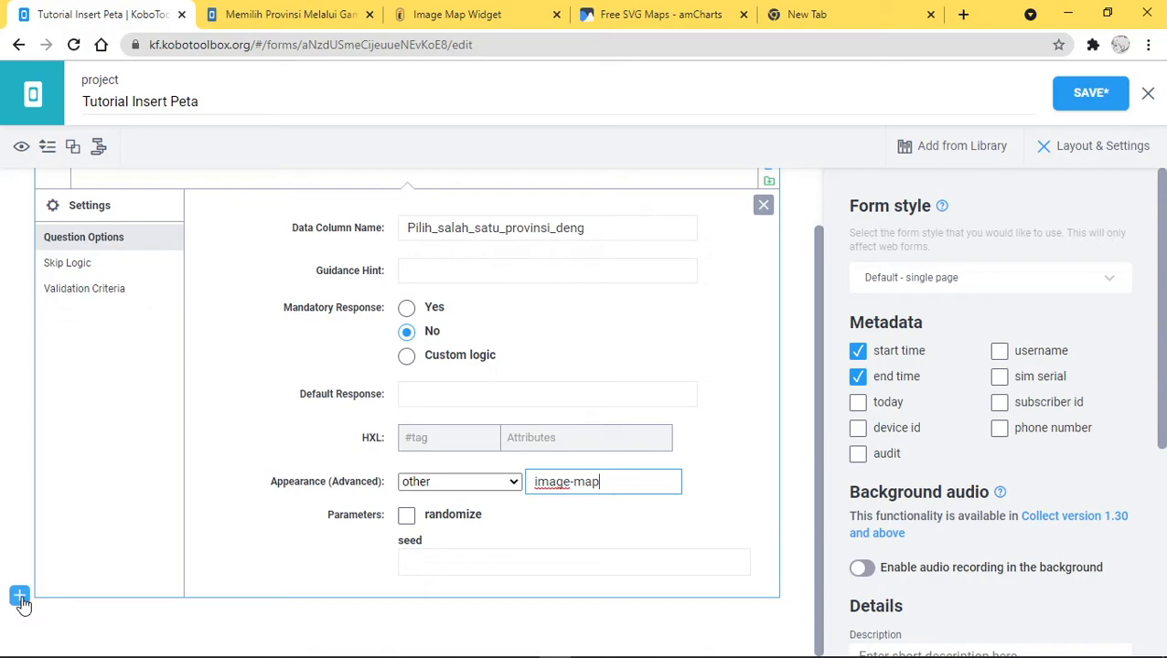
left_click(613, 232)
left_click_drag(613, 232, 391, 243)
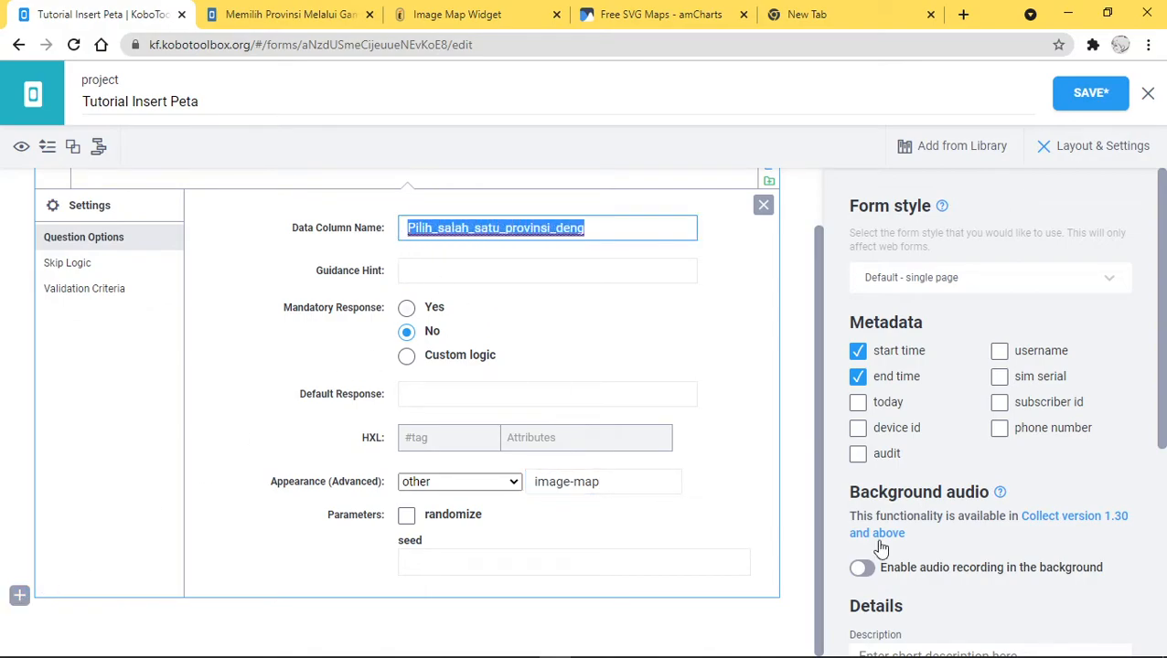
type("provinsi")
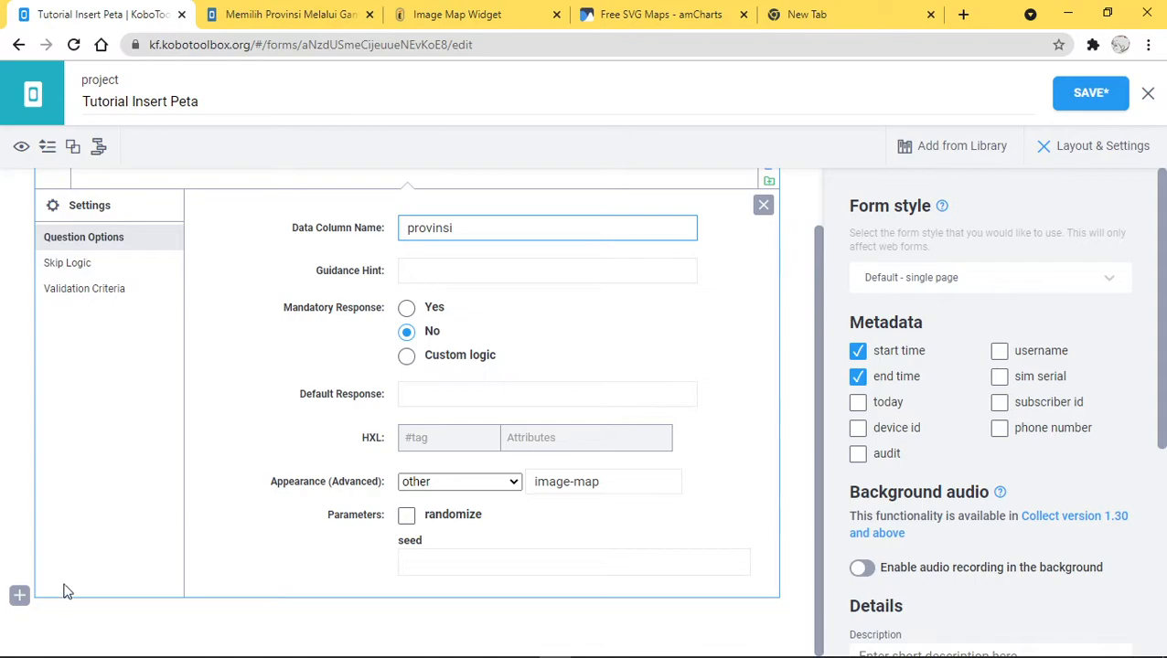
Step: Add a Note reading "Pilihan provinsi: ${provinsi}" below the province question, referencing its data column name
left_click(19, 596)
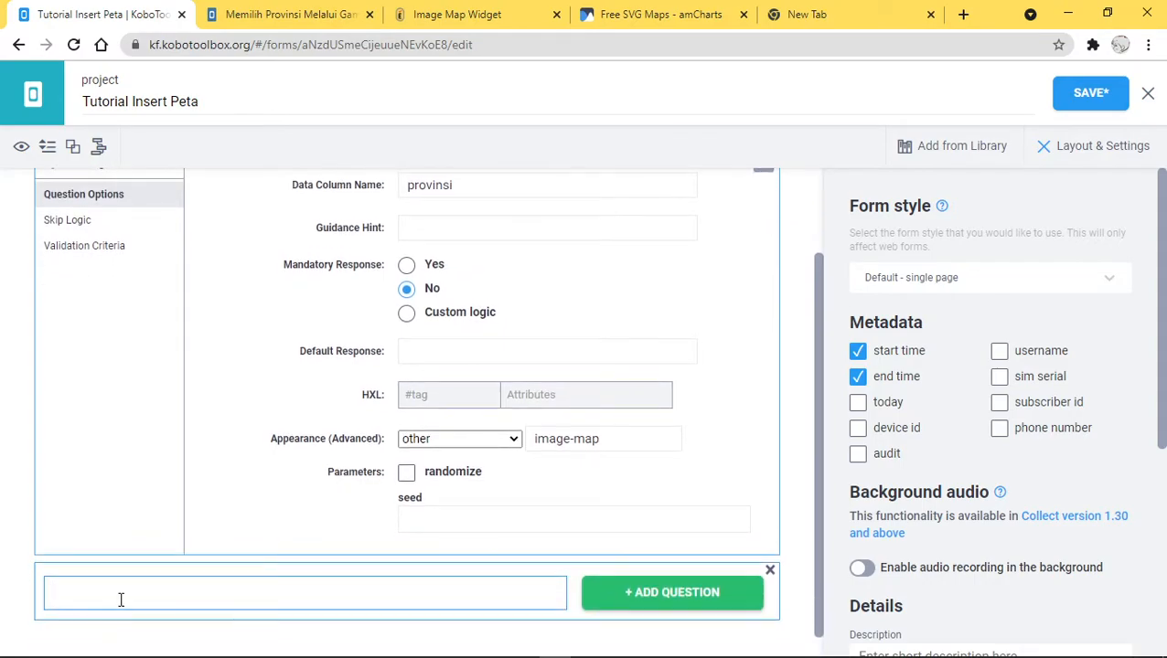
type("piliha")
key("ctrl+BackSpace")
key("ctrl+BackSpace")
type("nsi: ${provinsi")
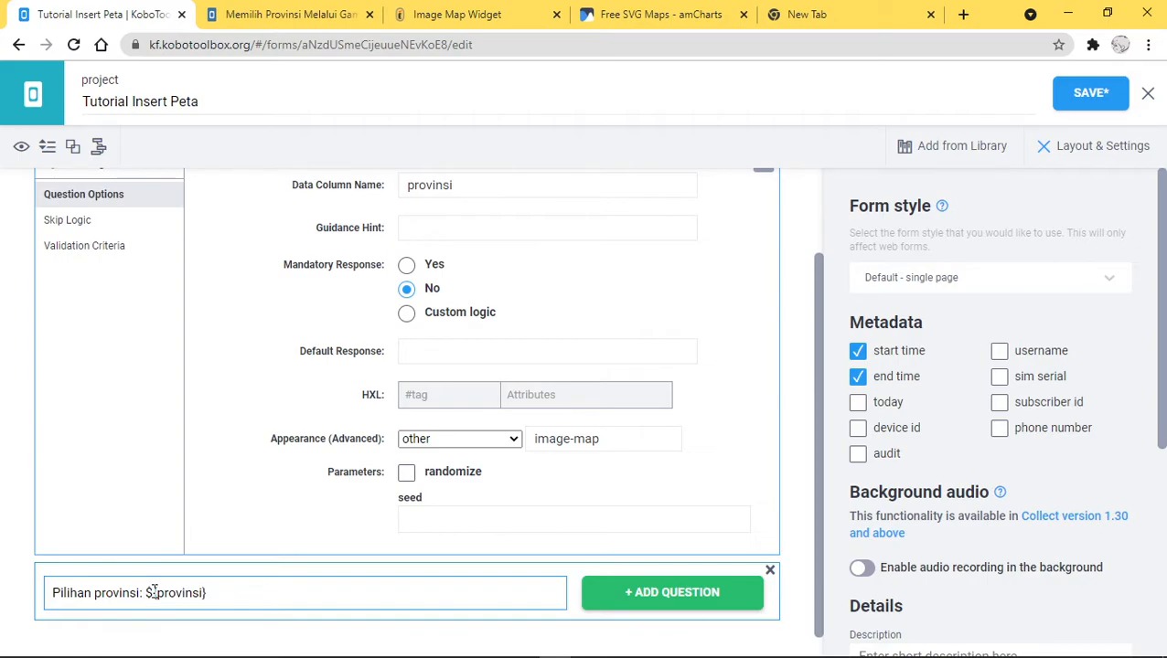
left_click_drag(162, 592, 213, 593)
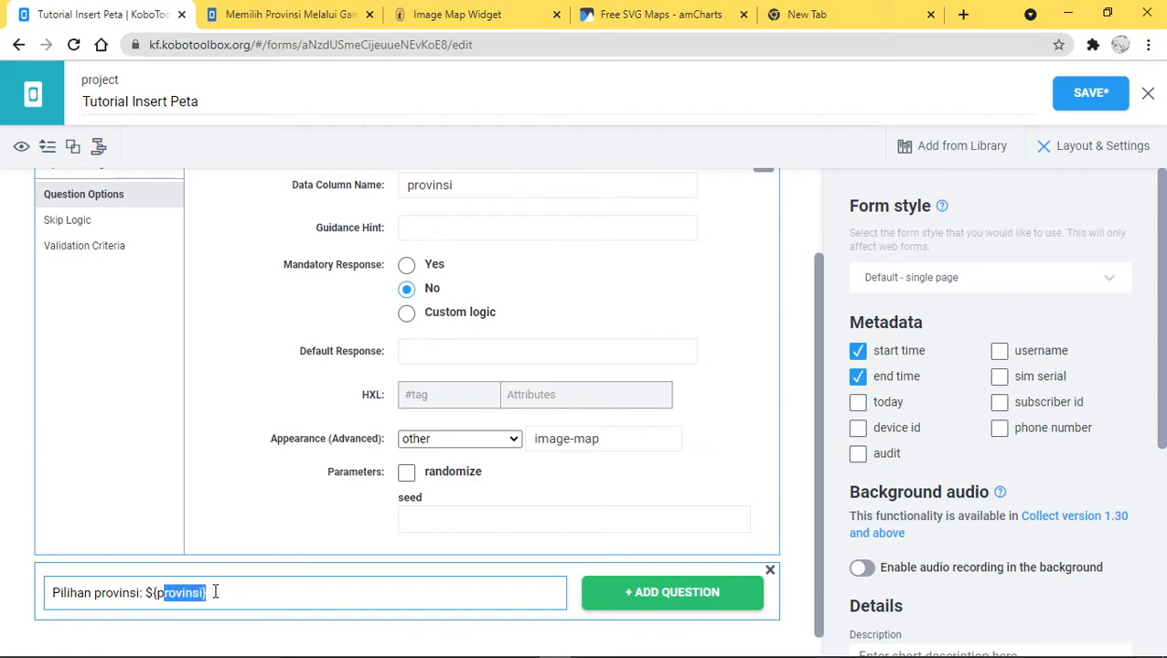
double_click(429, 186)
double_click(179, 595)
scroll(232, 457, "up", 1)
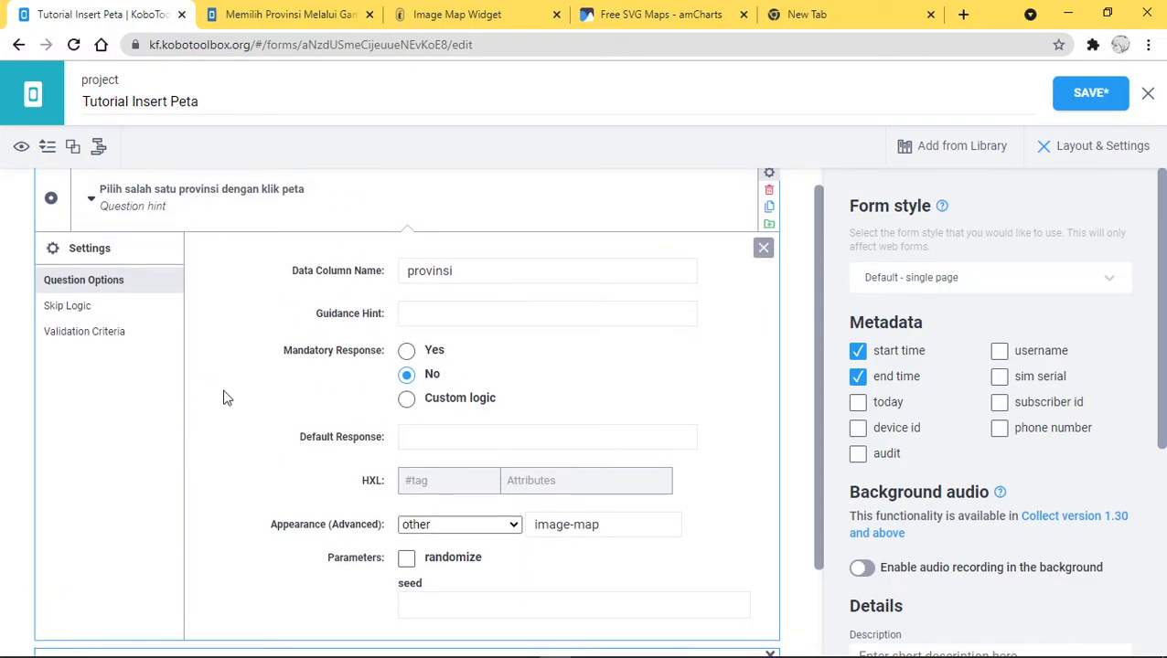
scroll(215, 548, "down", 1)
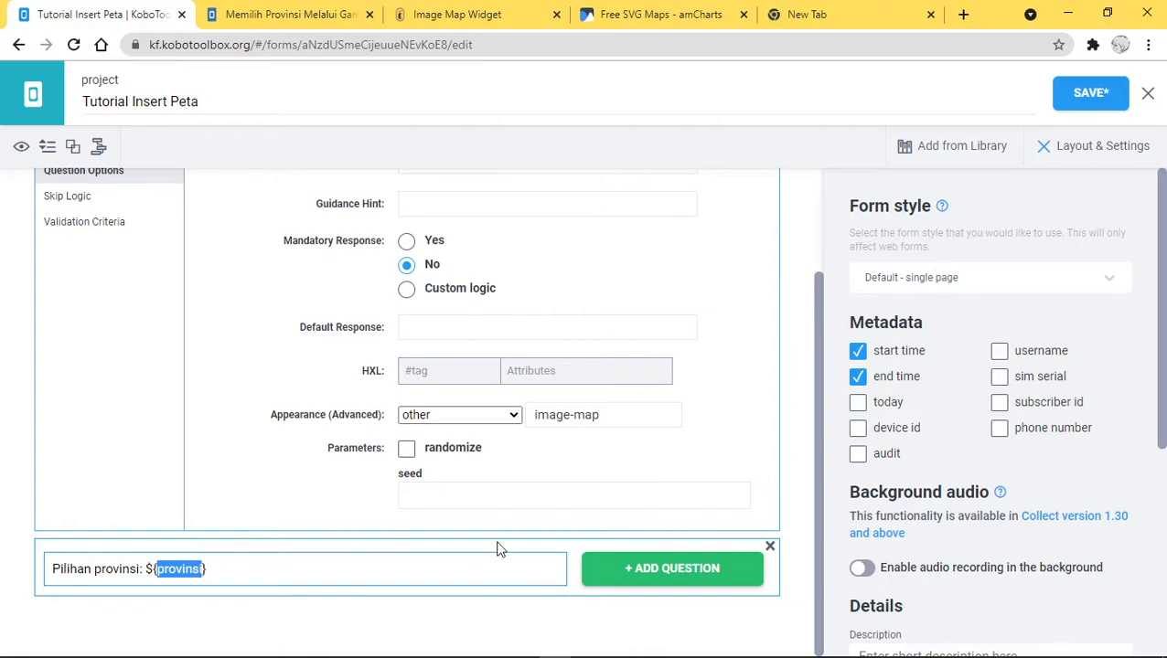
left_click(691, 571)
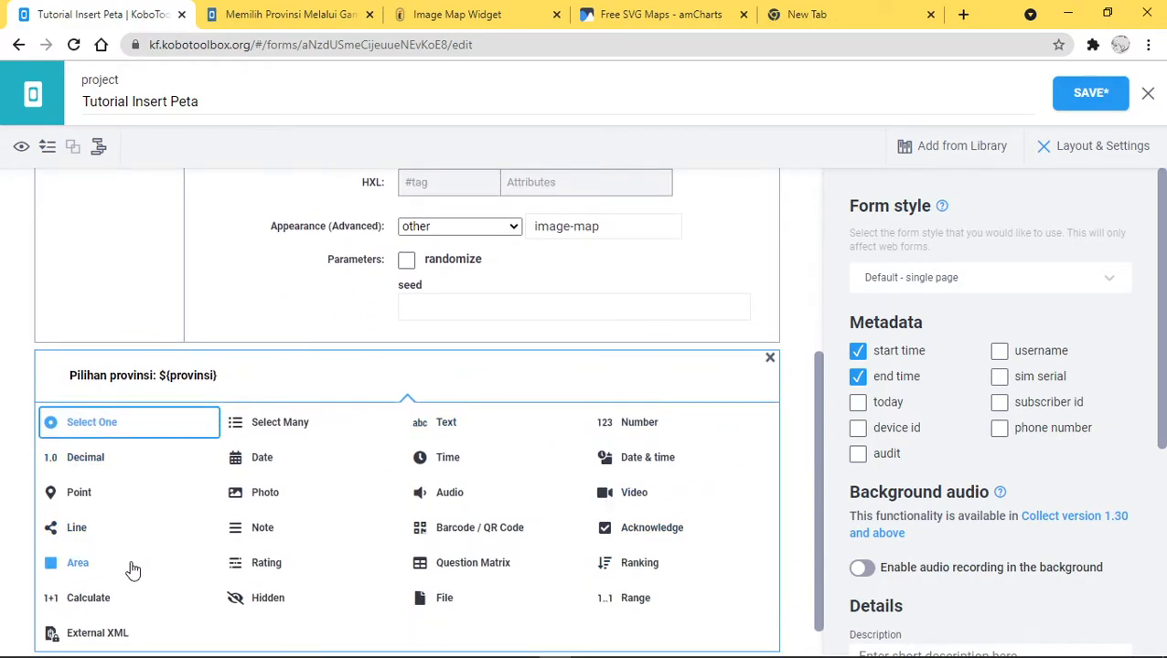
left_click(273, 531)
Step: Add a Select Many question reading "Pilihlah lebih dari satu provinsi dengan mengklik peta" below the note
scroll(59, 468, "up", 2)
scroll(59, 468, "down", 2)
left_click(20, 595)
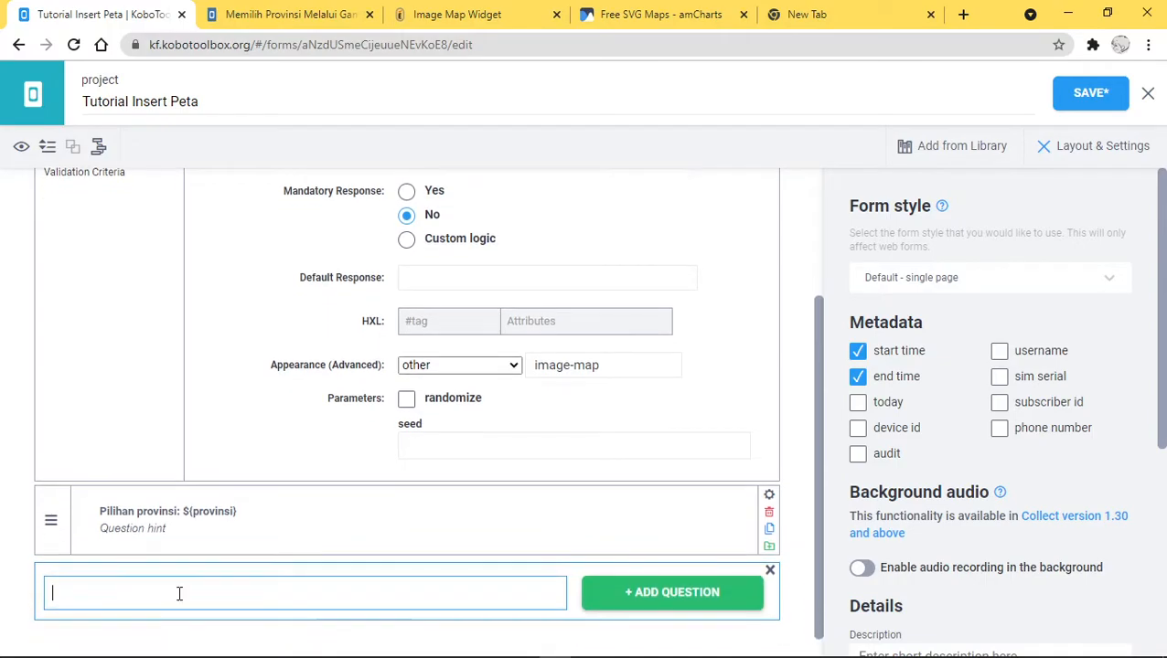
type("Pilihlah lebih dari satu provinsi")
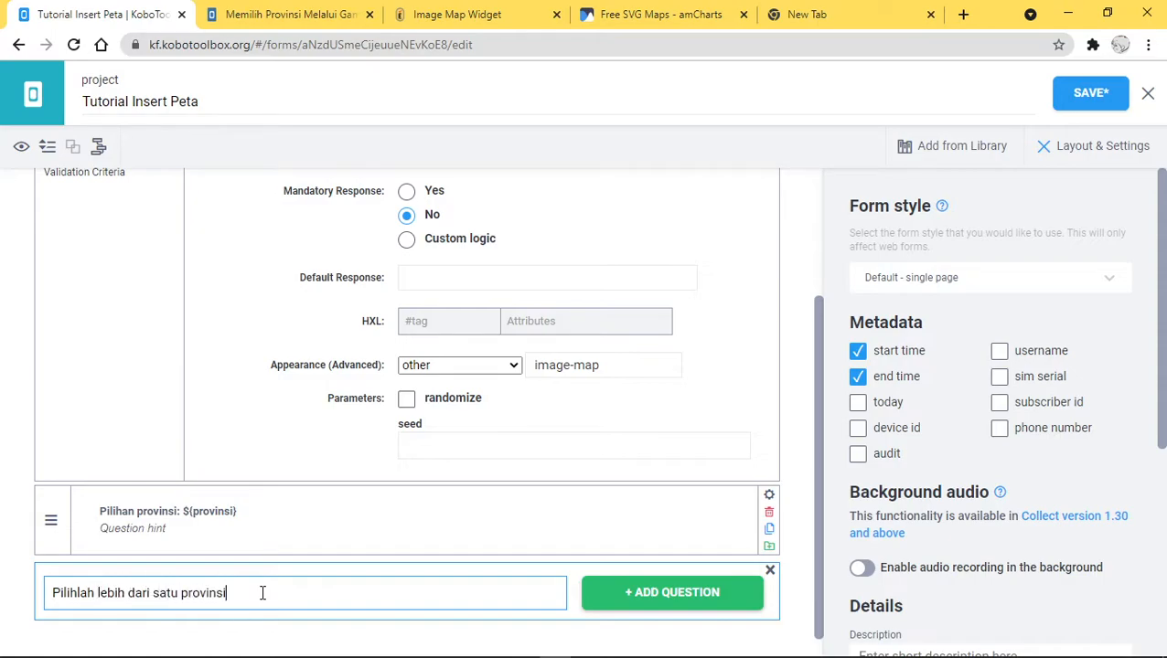
type(" dengan mengklik peta")
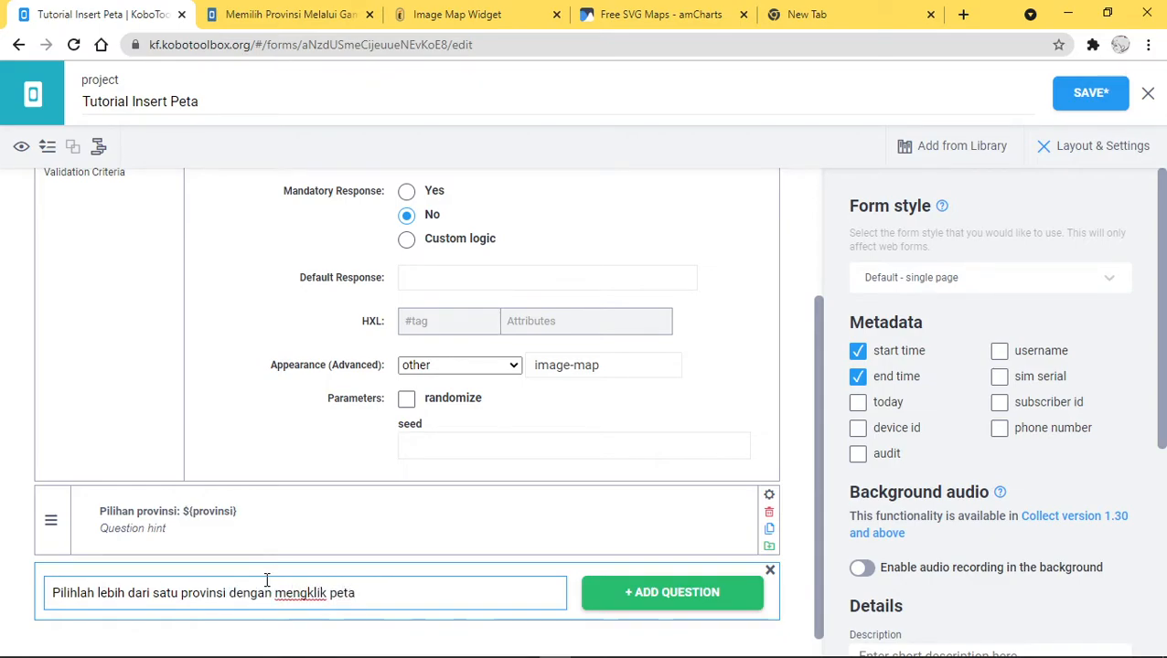
left_click(651, 604)
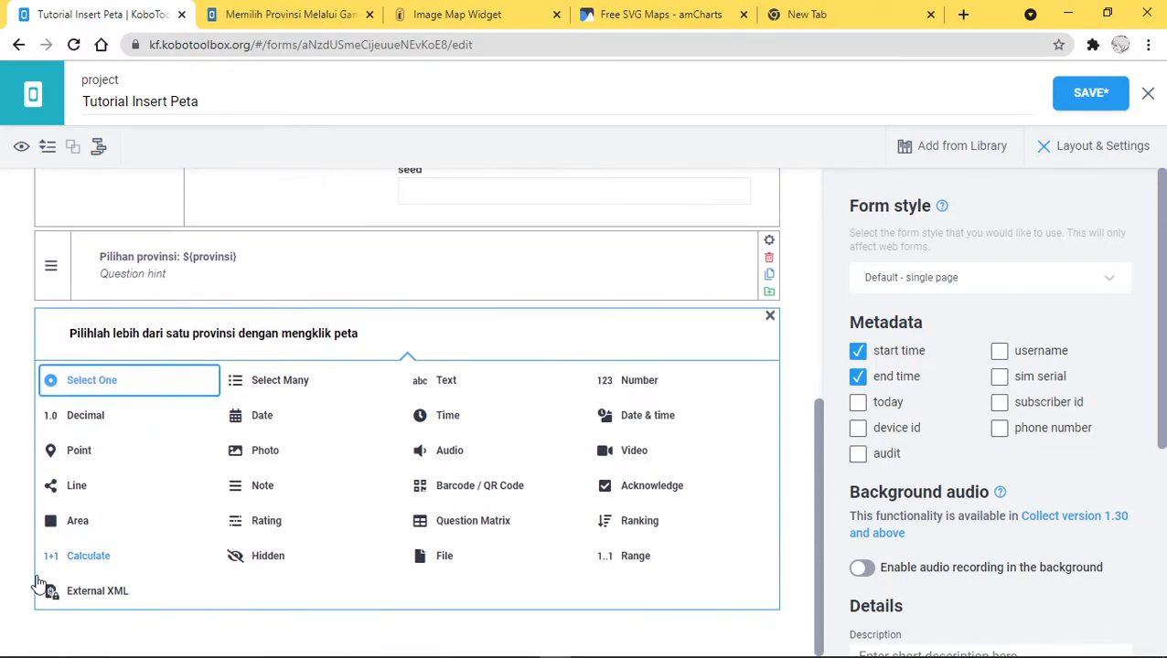
left_click(293, 384)
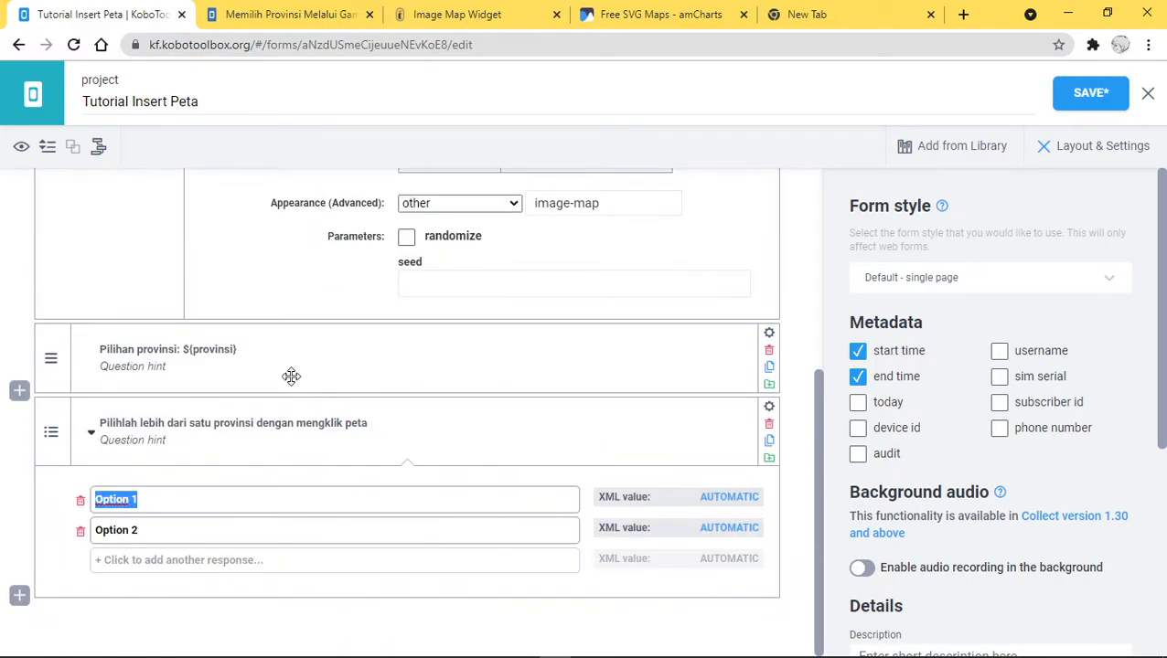
Step: Add three more responses to the Select Many question, keeping the default names Option 3, Option 4 and Option 5
left_click(165, 561)
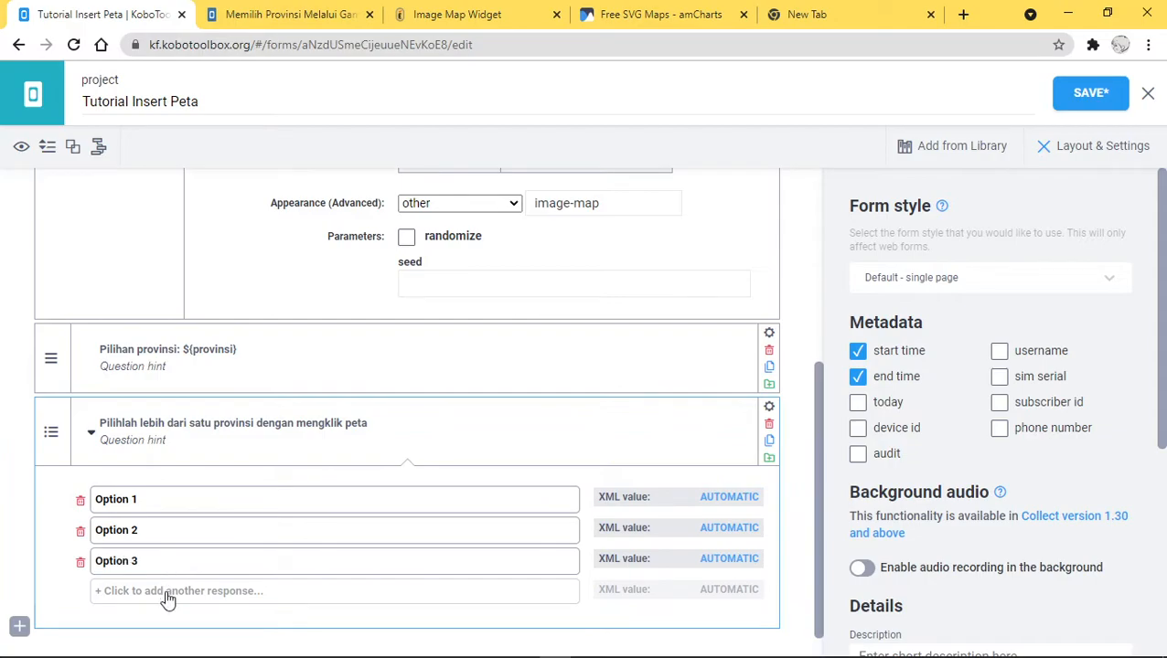
left_click(166, 592)
left_click(165, 624)
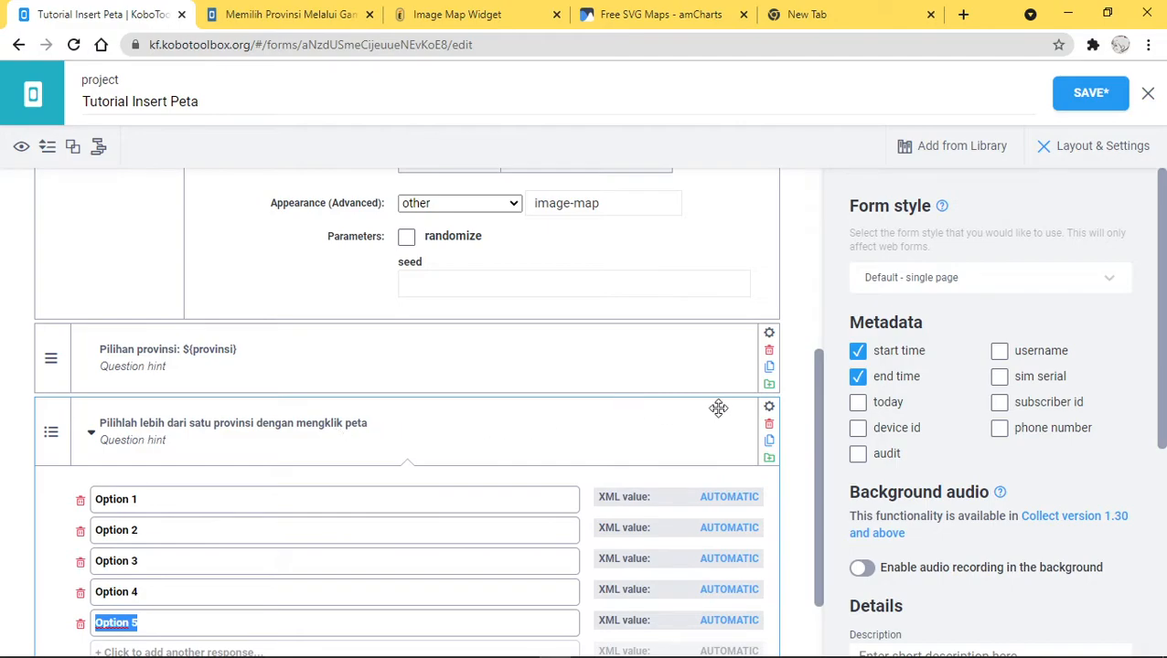
Step: Set the Select Many question's appearance to other with the value "image-map" and its data column name to "provinsi2"
left_click(771, 412)
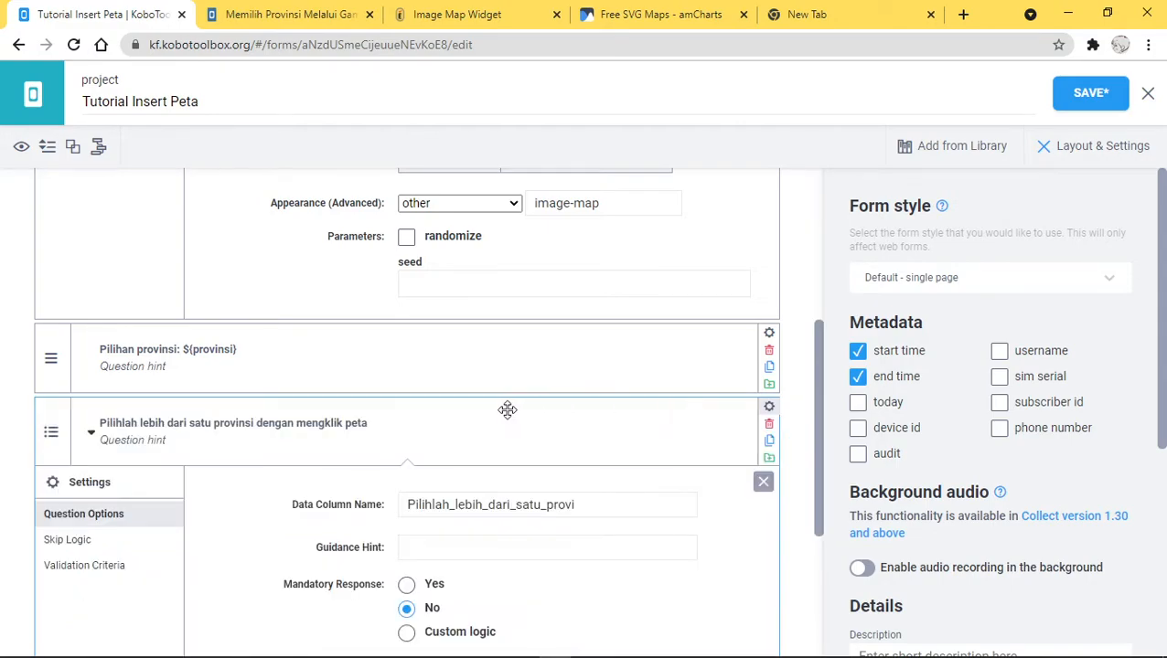
scroll(501, 425, "down", 3)
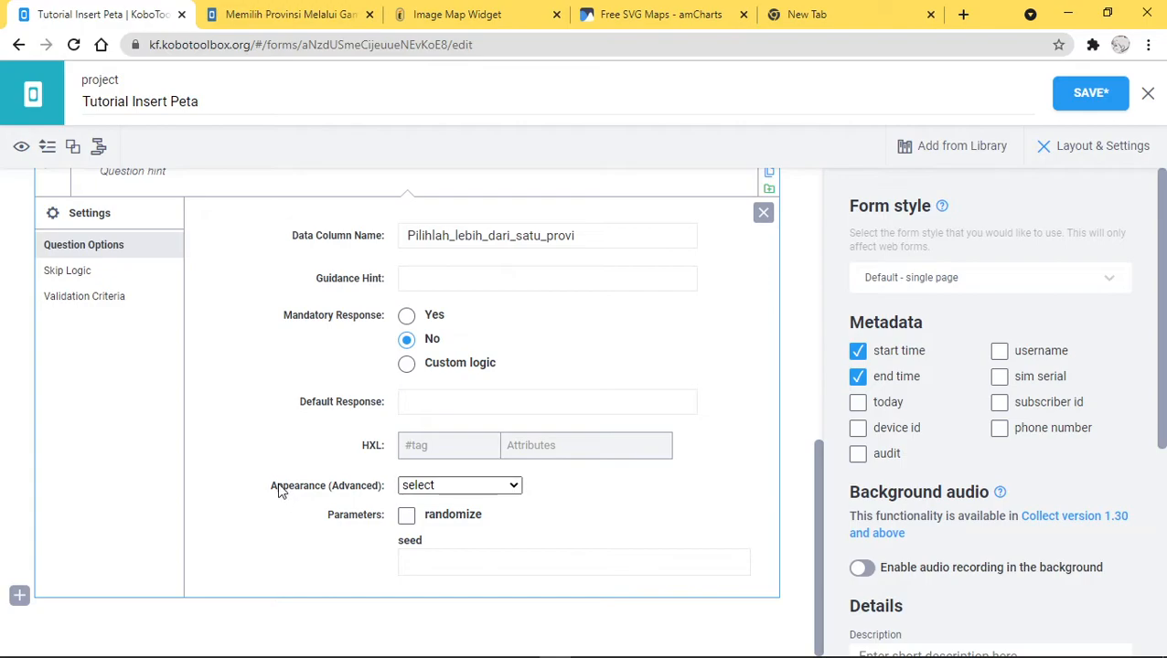
left_click_drag(277, 486, 337, 486)
left_click(455, 484)
left_click(465, 610)
left_click(547, 494)
type("image-map")
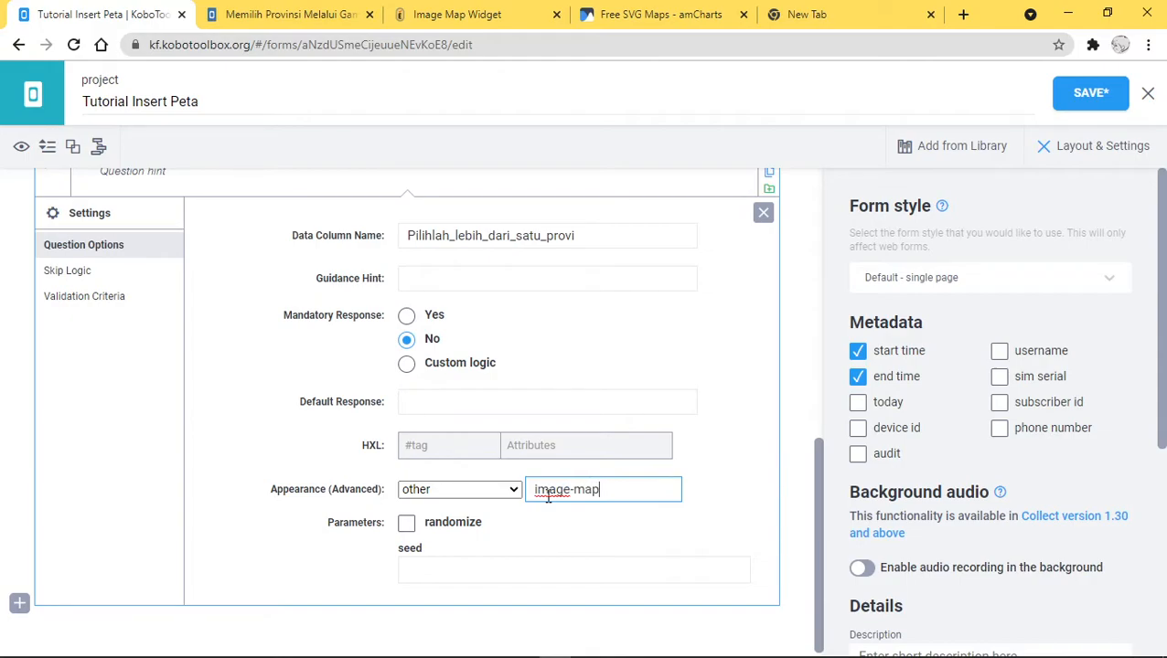
left_click_drag(596, 235, 402, 245)
type("provinsi2")
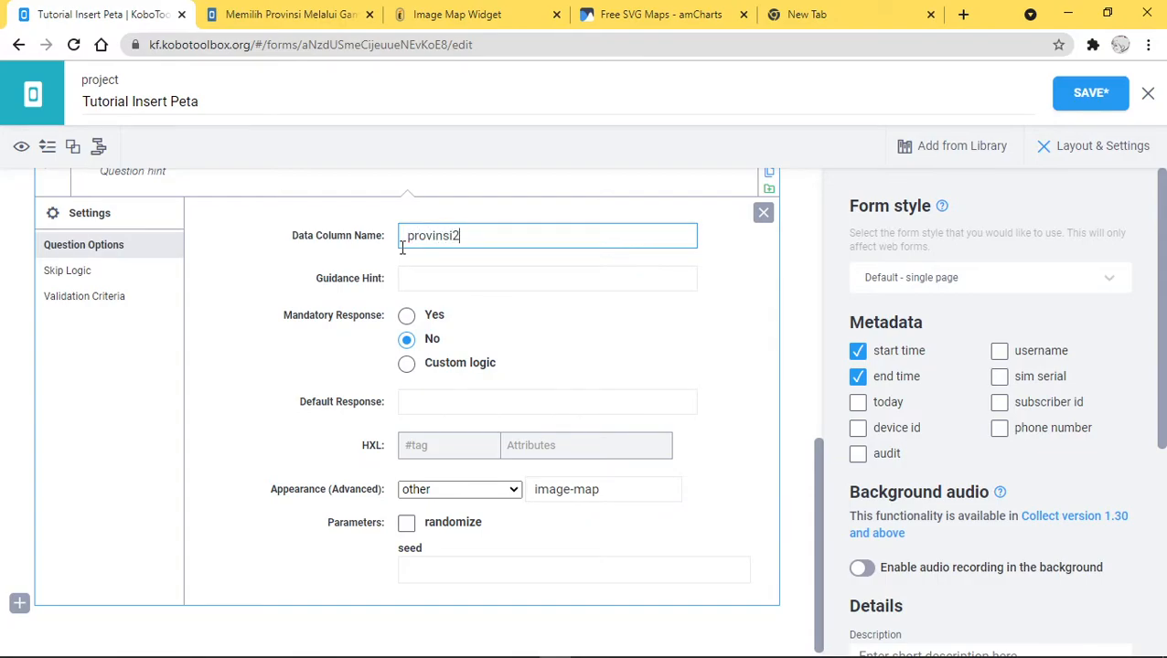
Step: Add a Note reading "Pilihan-pilihan provinsi: ${provinsi2}" at the end of the form
scroll(274, 366, "down", 1)
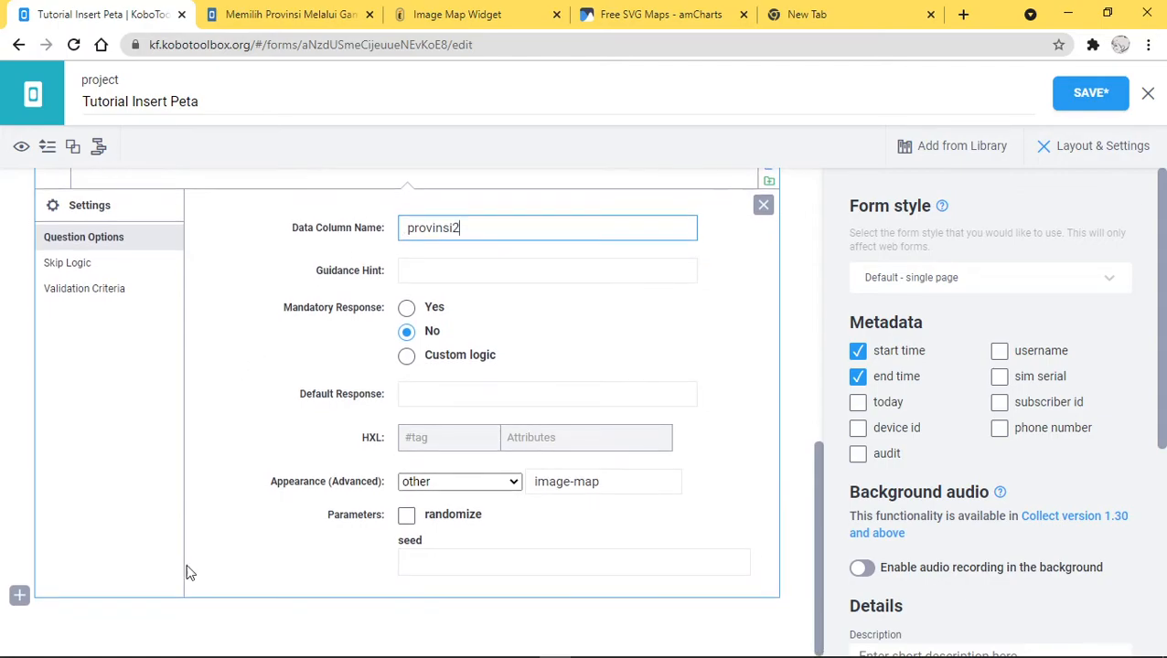
left_click(19, 601)
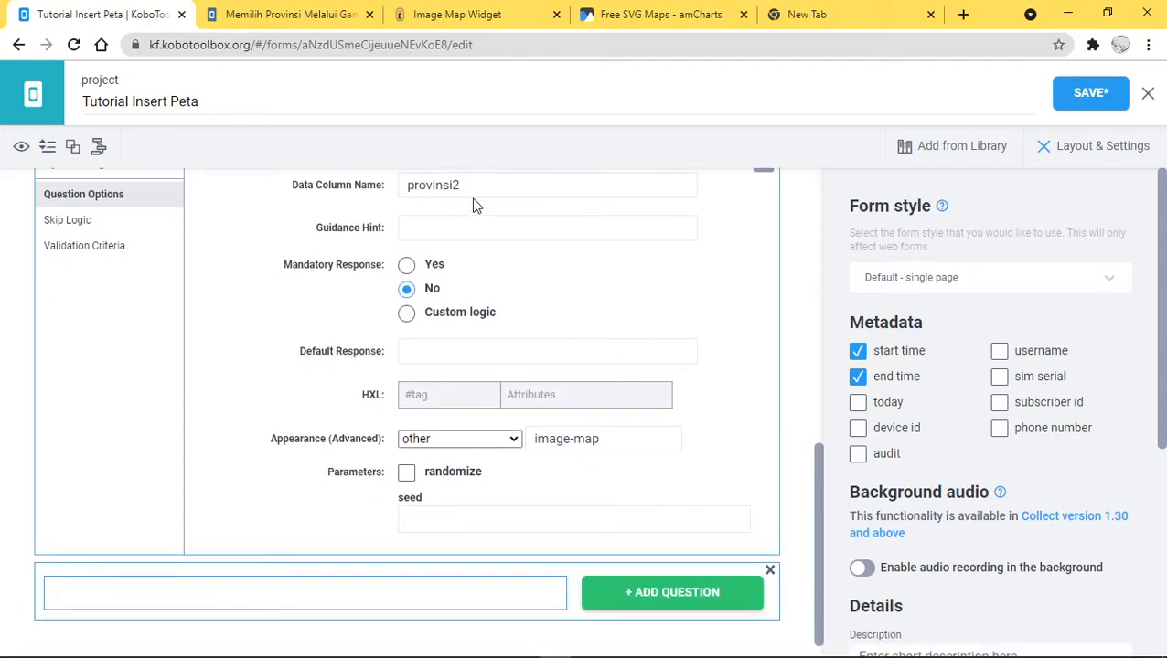
type("Pilihan-pilihan provi")
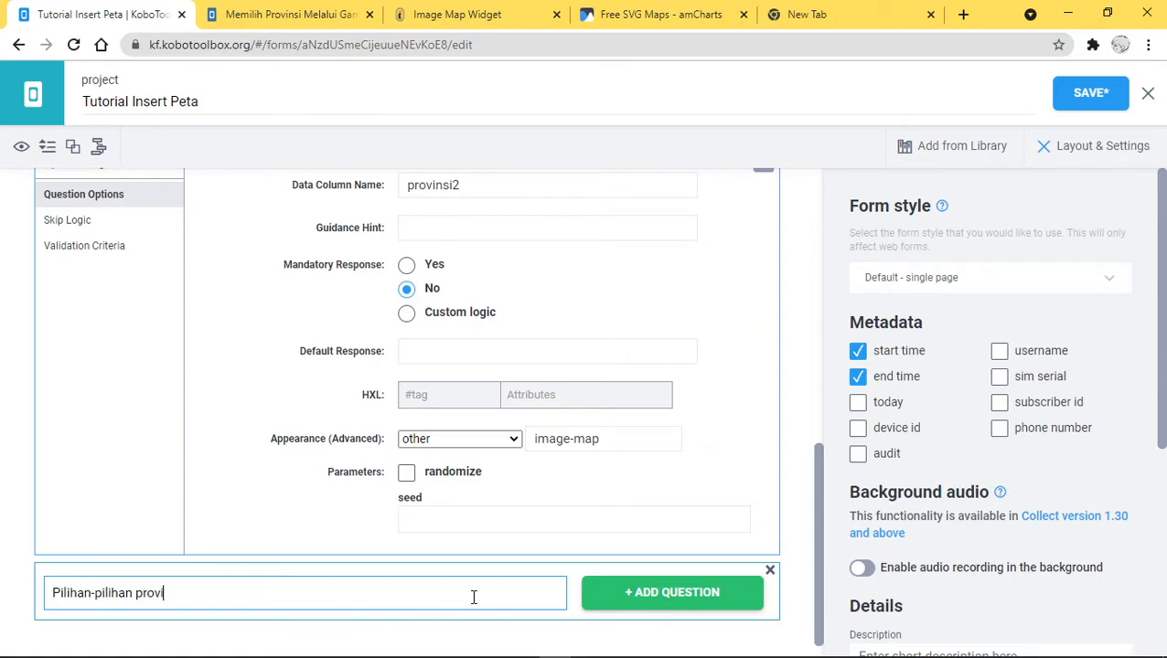
type("nsi: ${provinsi2")
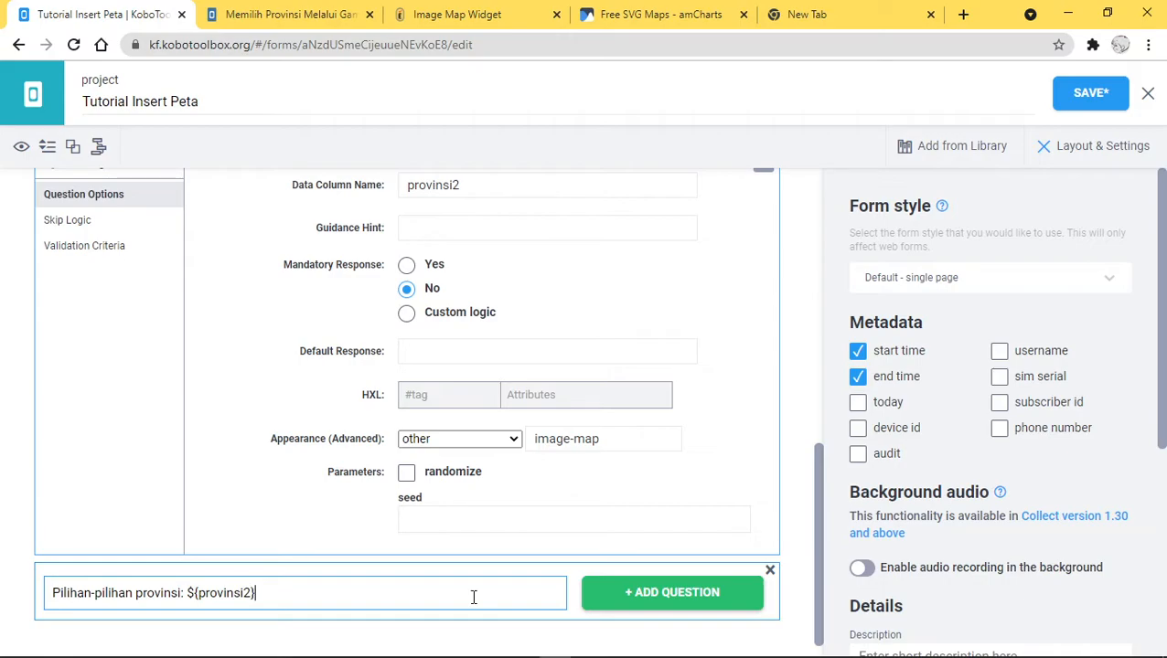
left_click(654, 593)
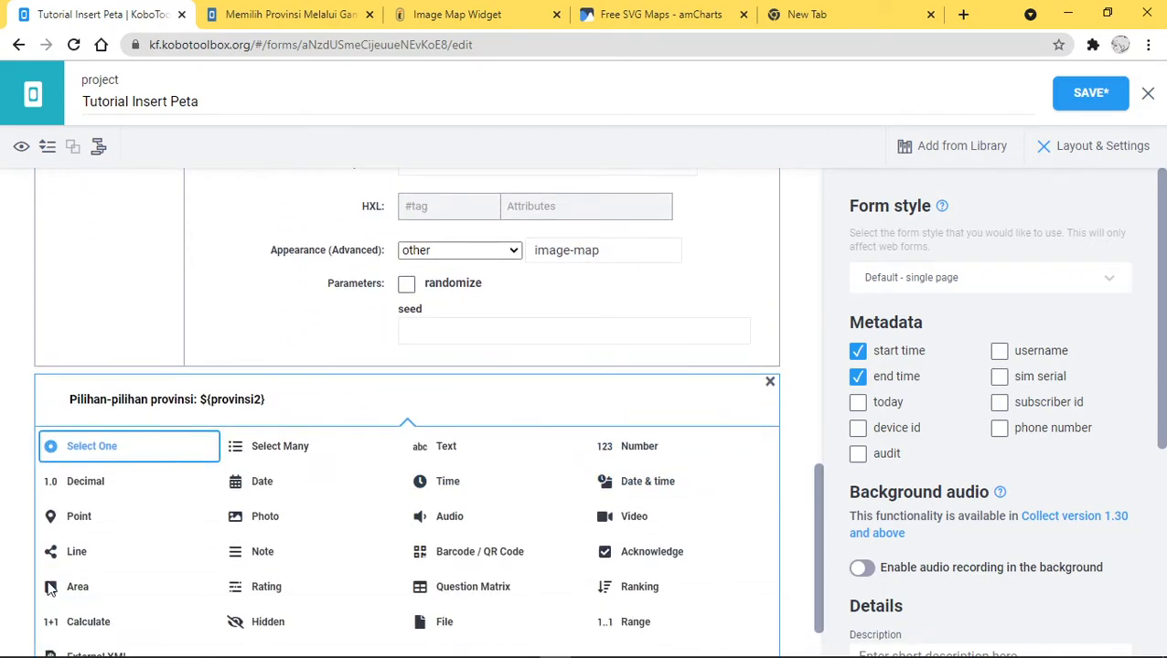
left_click(259, 553)
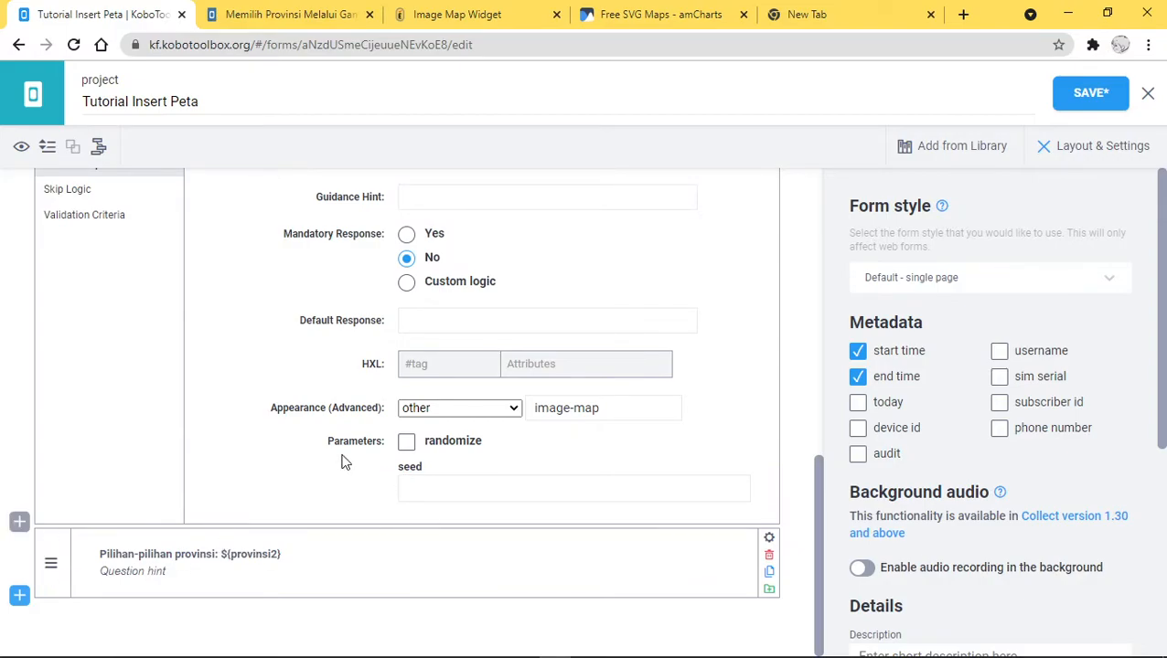
Step: Preview the whole form, close the preview and save the form
scroll(261, 470, "up", 7)
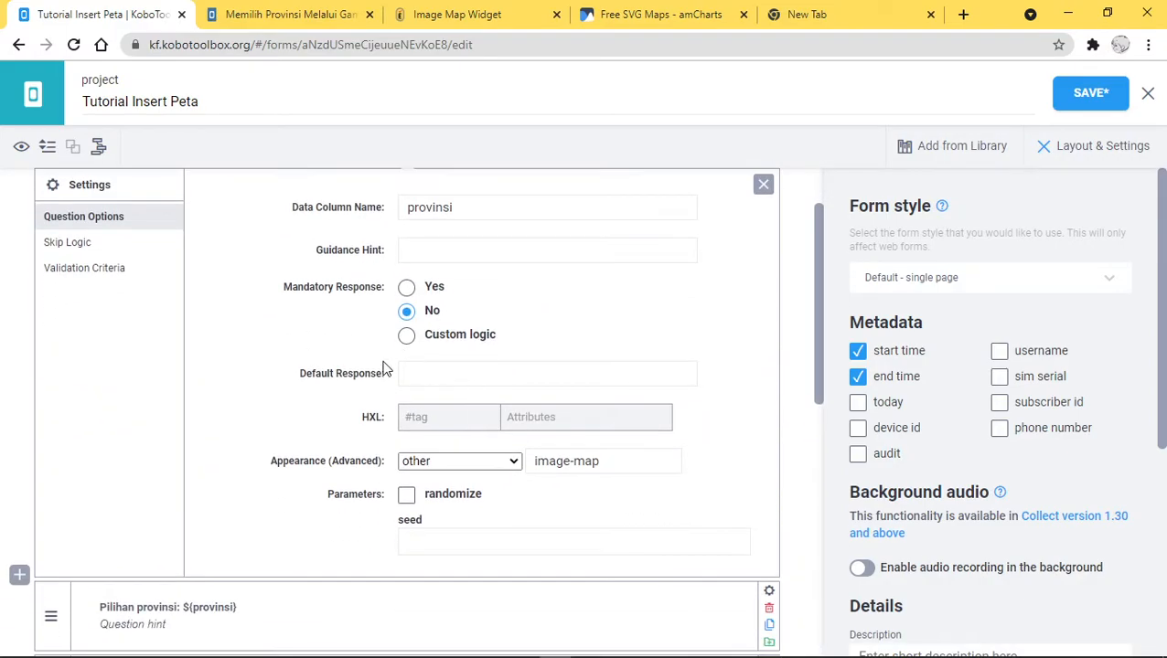
scroll(308, 471, "down", 2)
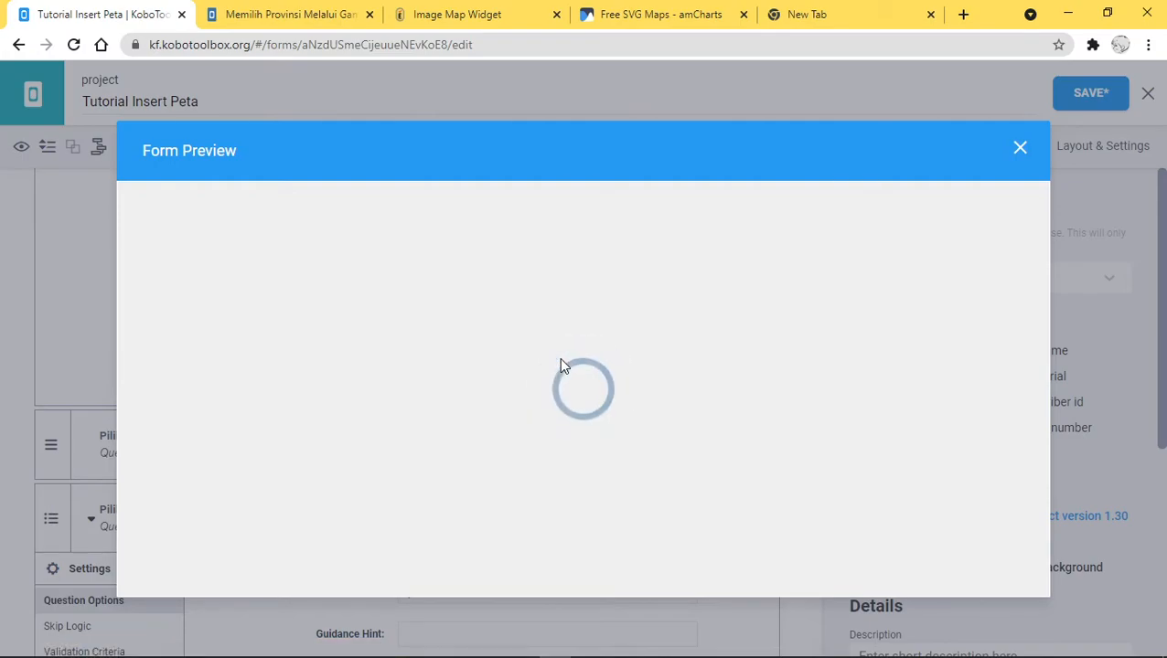
scroll(532, 411, "down", 2)
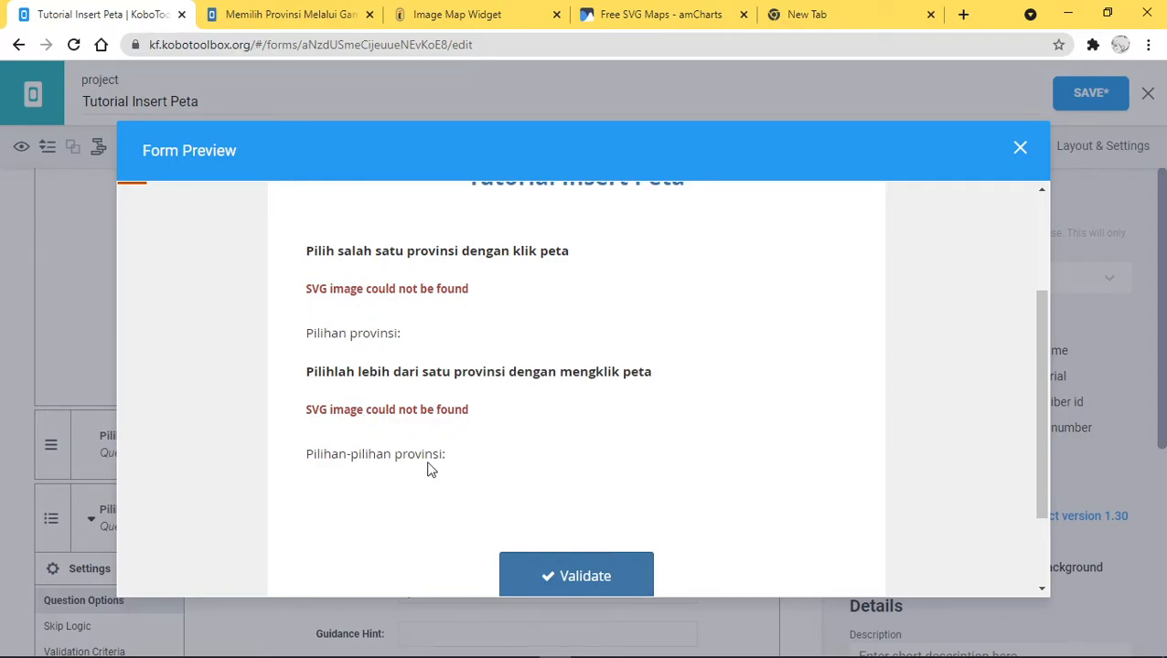
left_click(1021, 150)
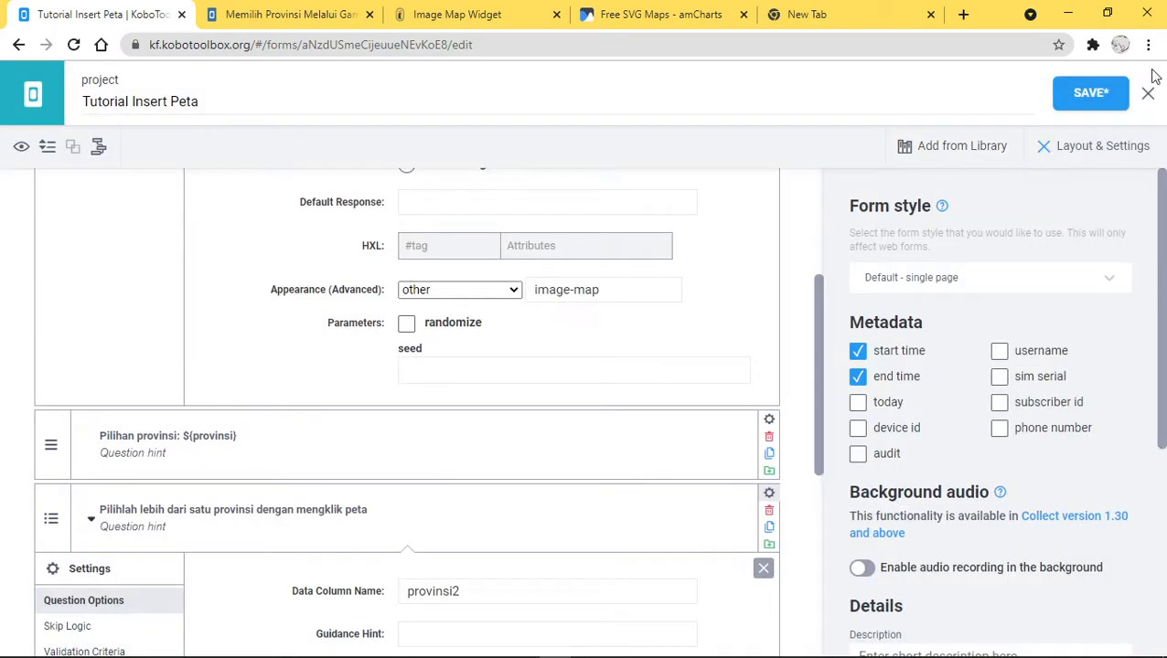
left_click(1117, 95)
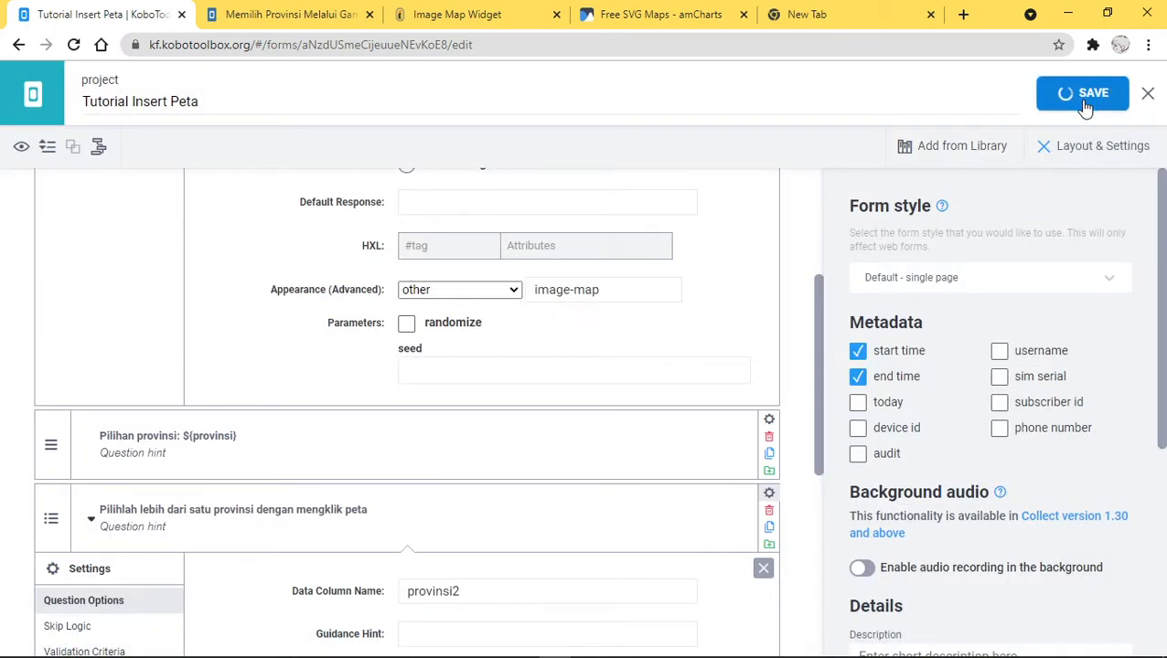
Step: Leave the form editor and attach indonesiaHigh.svg to the project's media files
left_click(1148, 96)
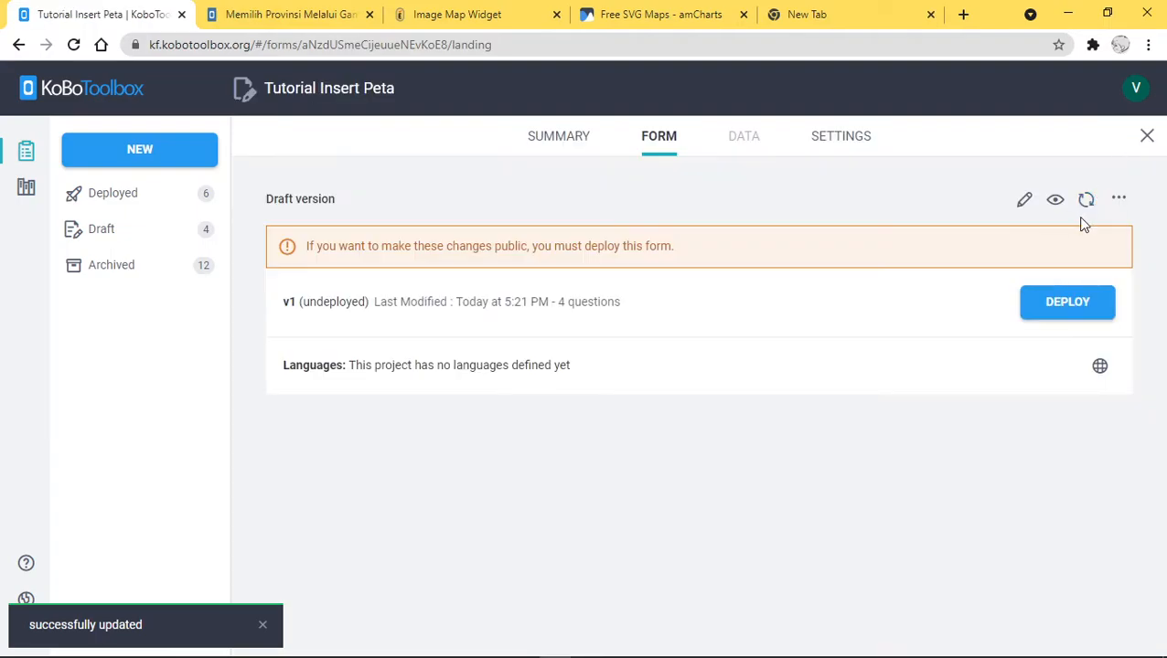
left_click(845, 141)
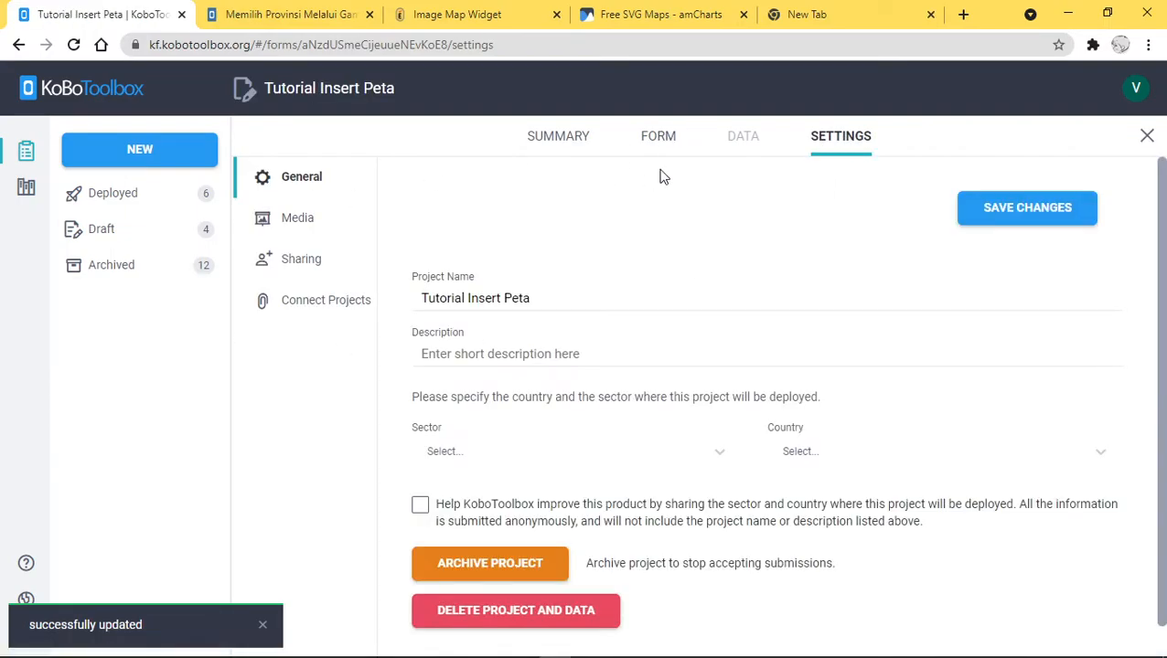
left_click(300, 224)
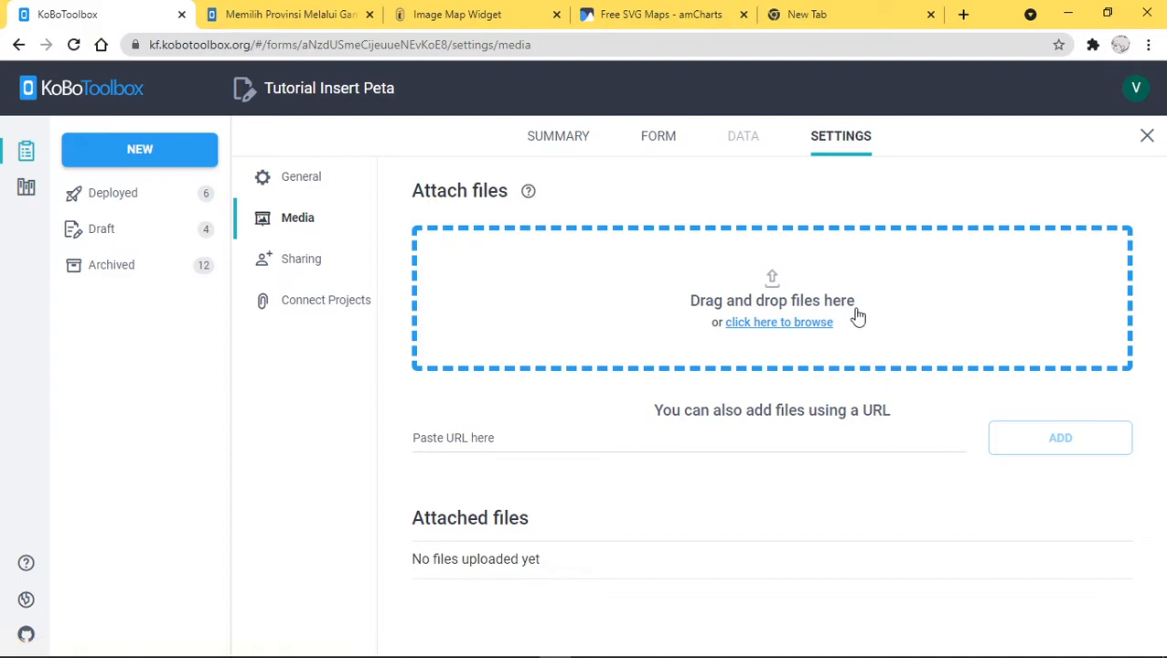
left_click(780, 313)
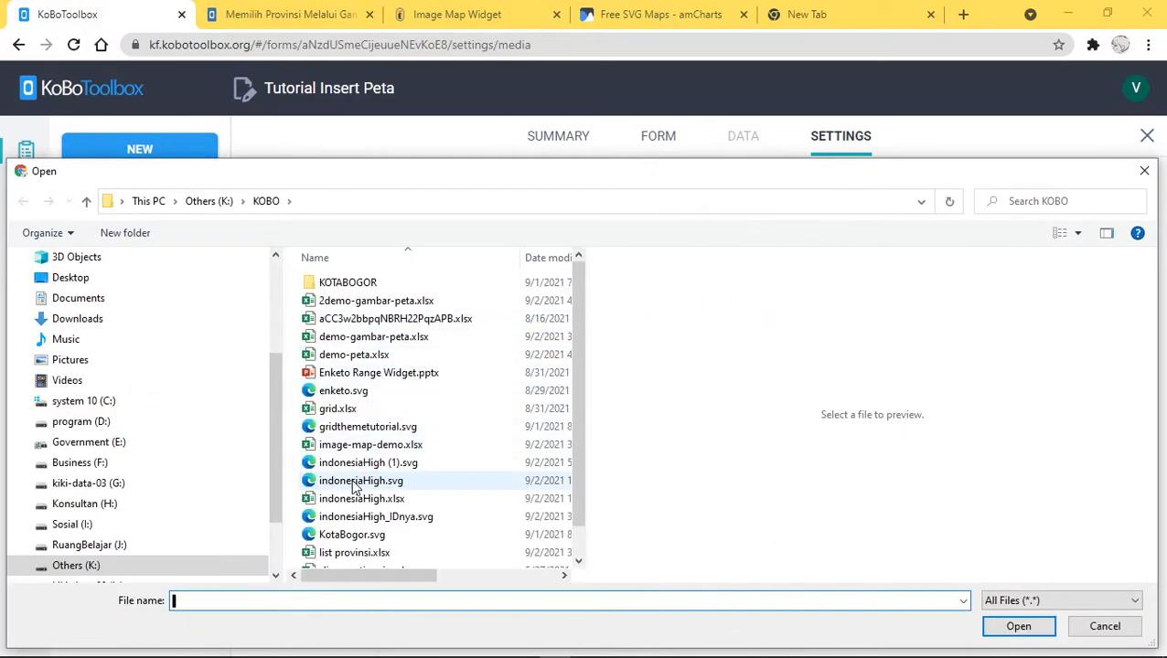
left_click(355, 485)
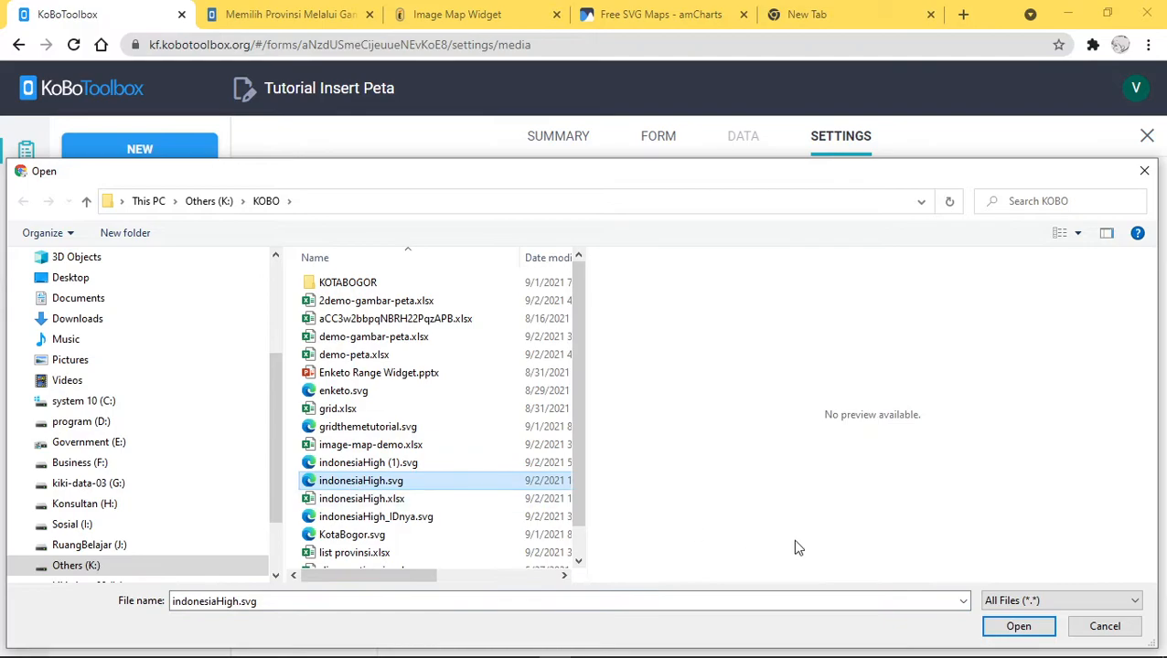
left_click(1019, 626)
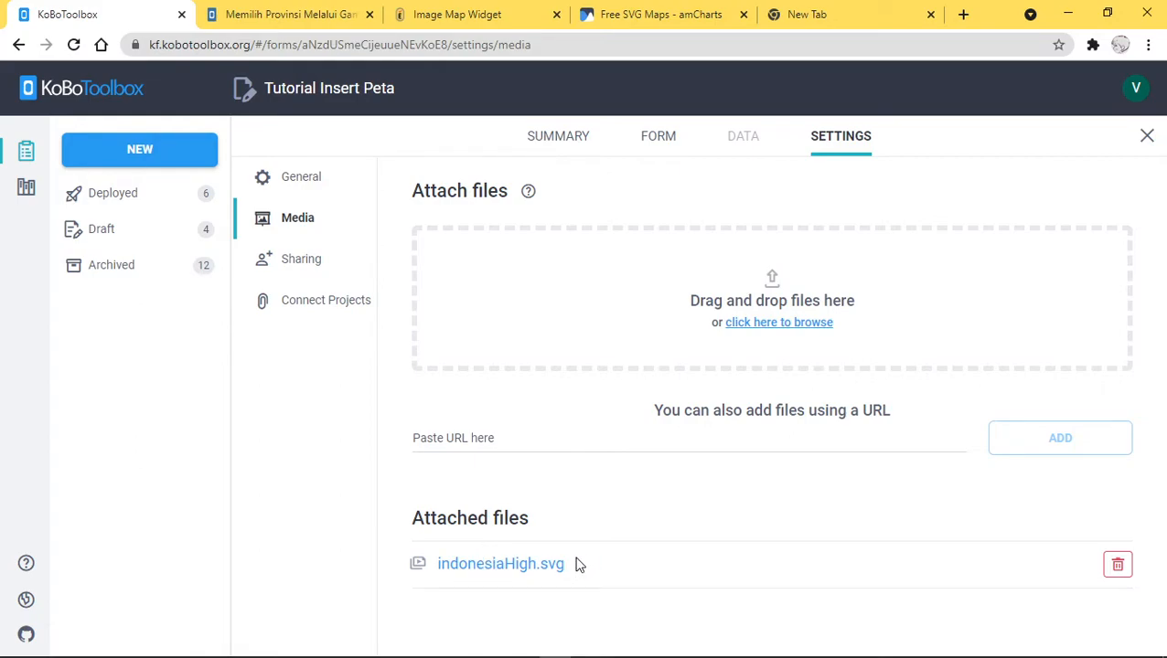
Step: Reopen the Tutorial Insert Peta draft project from the project list and check its attached media files
left_click(1148, 137)
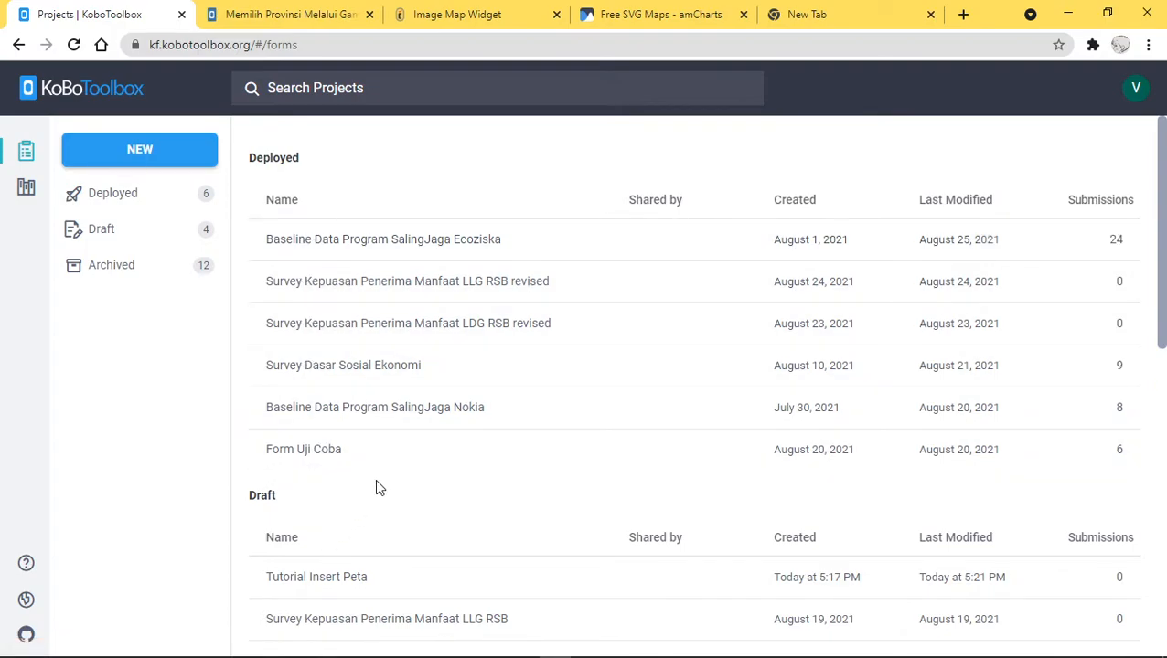
scroll(377, 486, "down", 1)
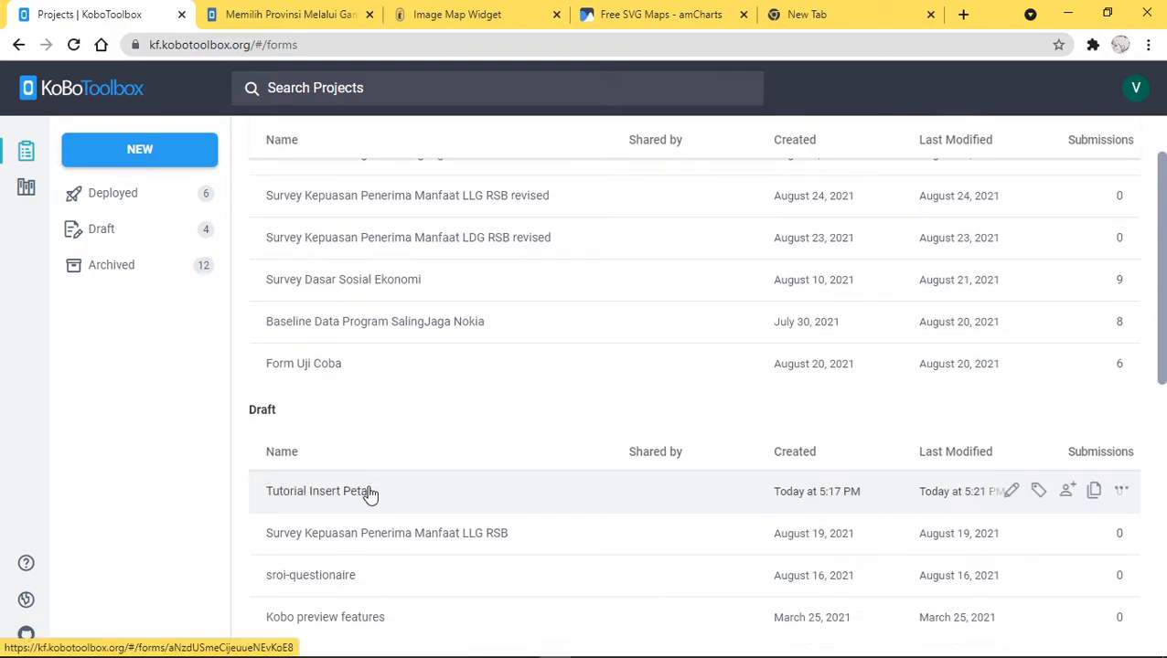
left_click(305, 496)
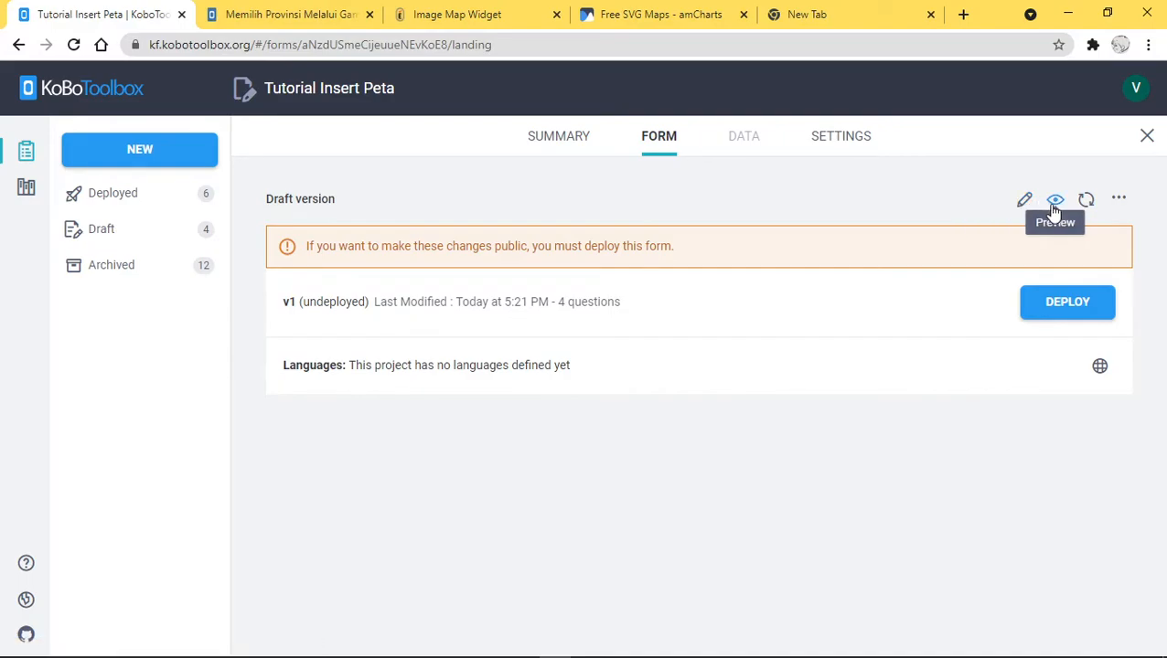
left_click(857, 137)
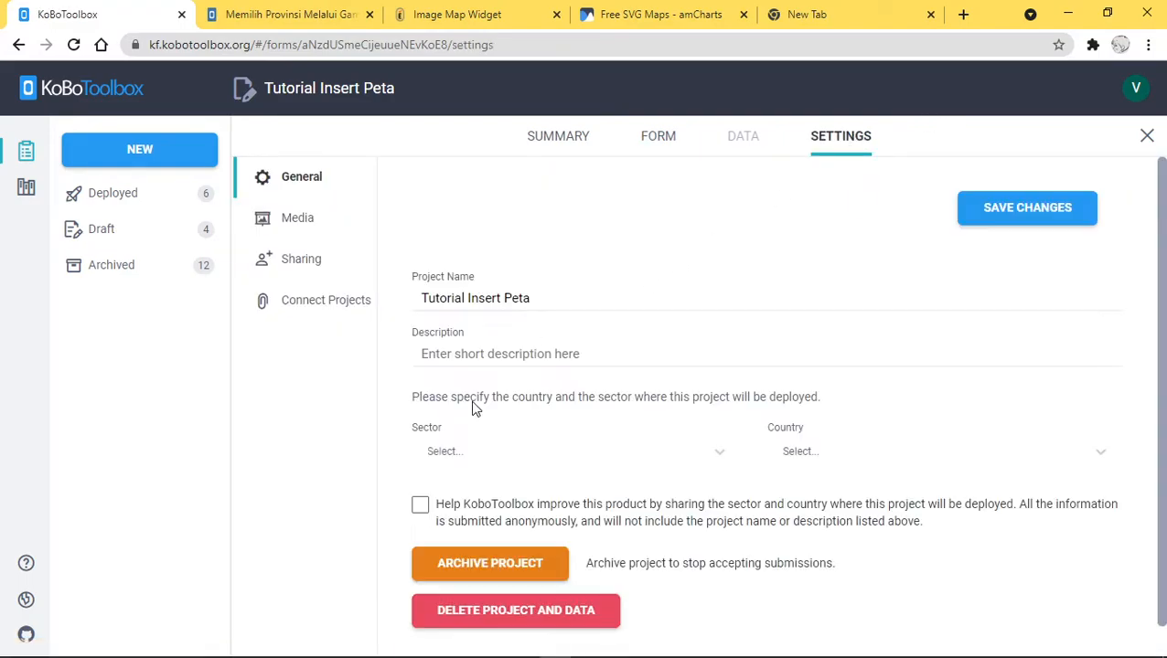
left_click(265, 217)
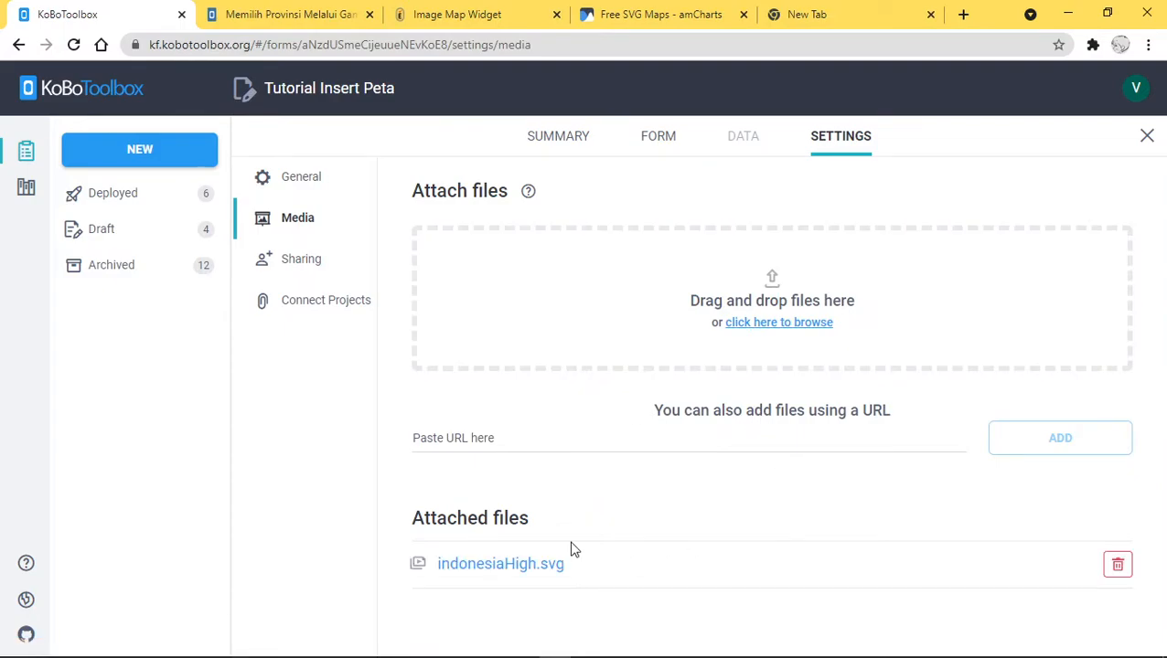
left_click(666, 137)
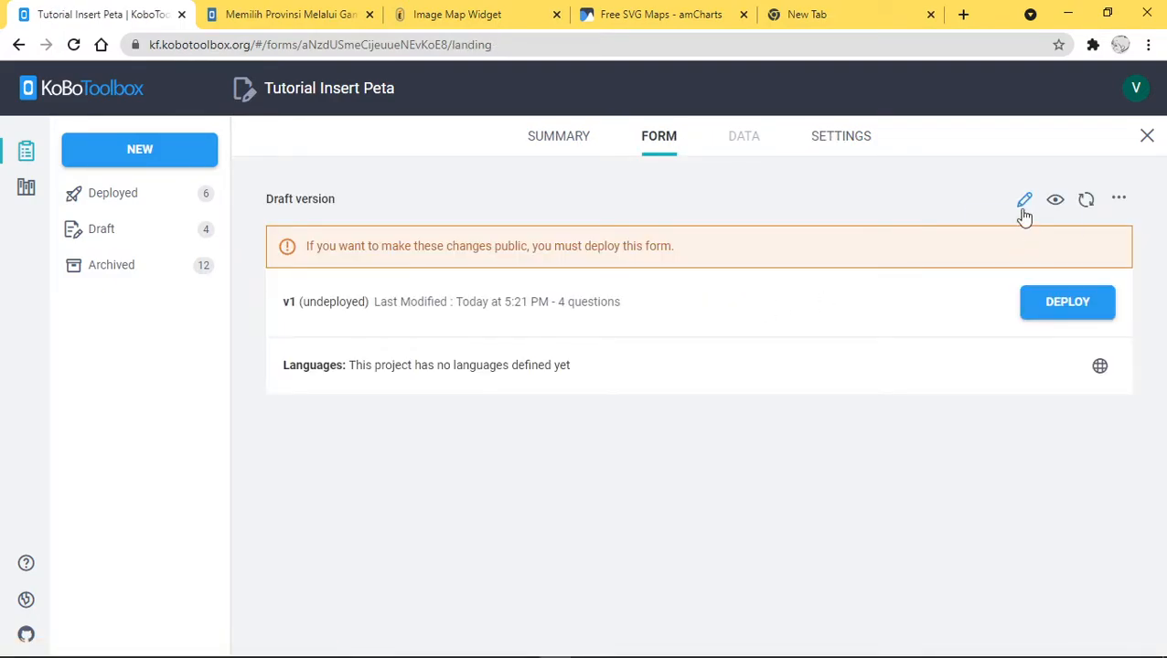
Step: Download the form as XLS, saving it in the KOBO folder under the name insert-peta
left_click(1120, 201)
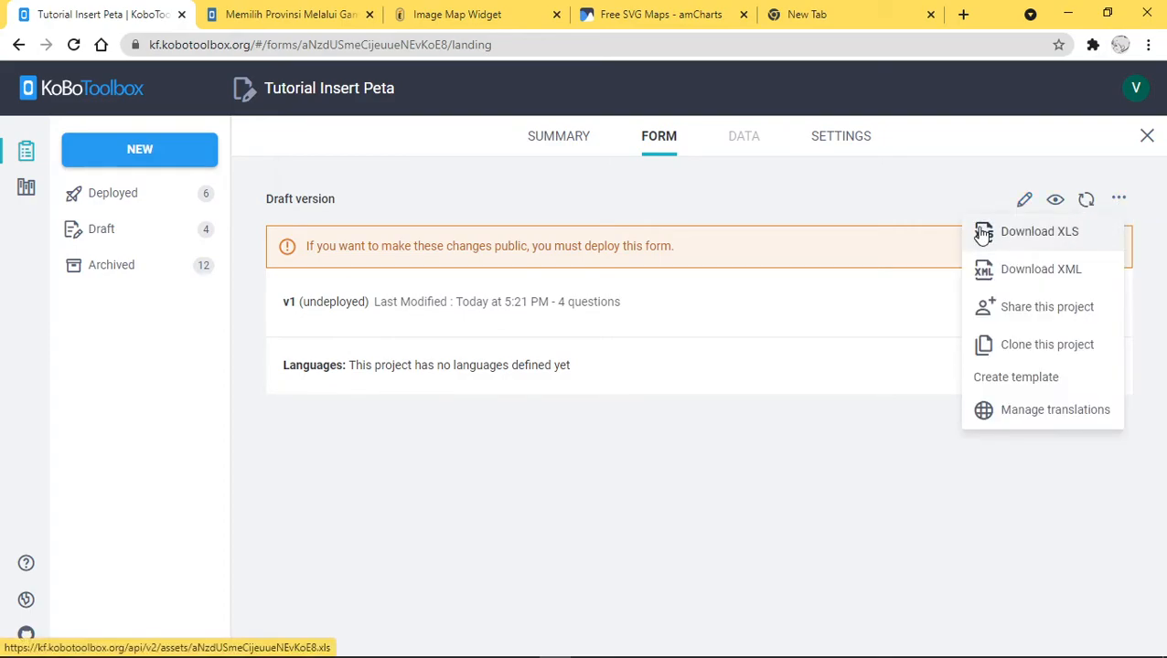
left_click(1039, 234)
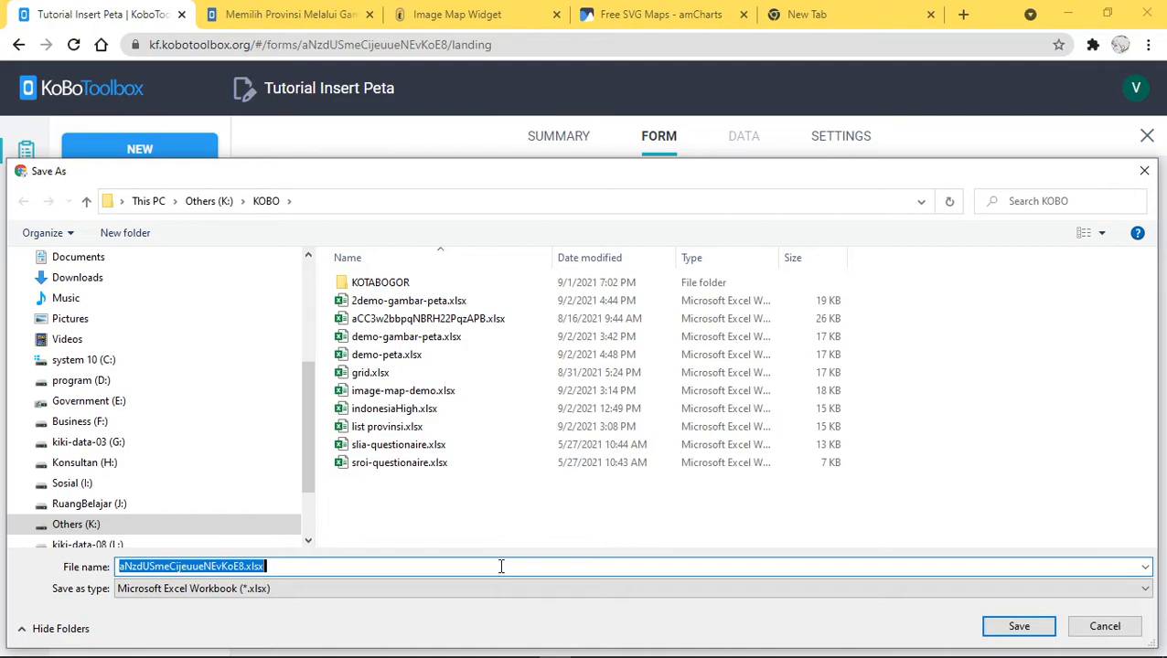
type("insert-peta")
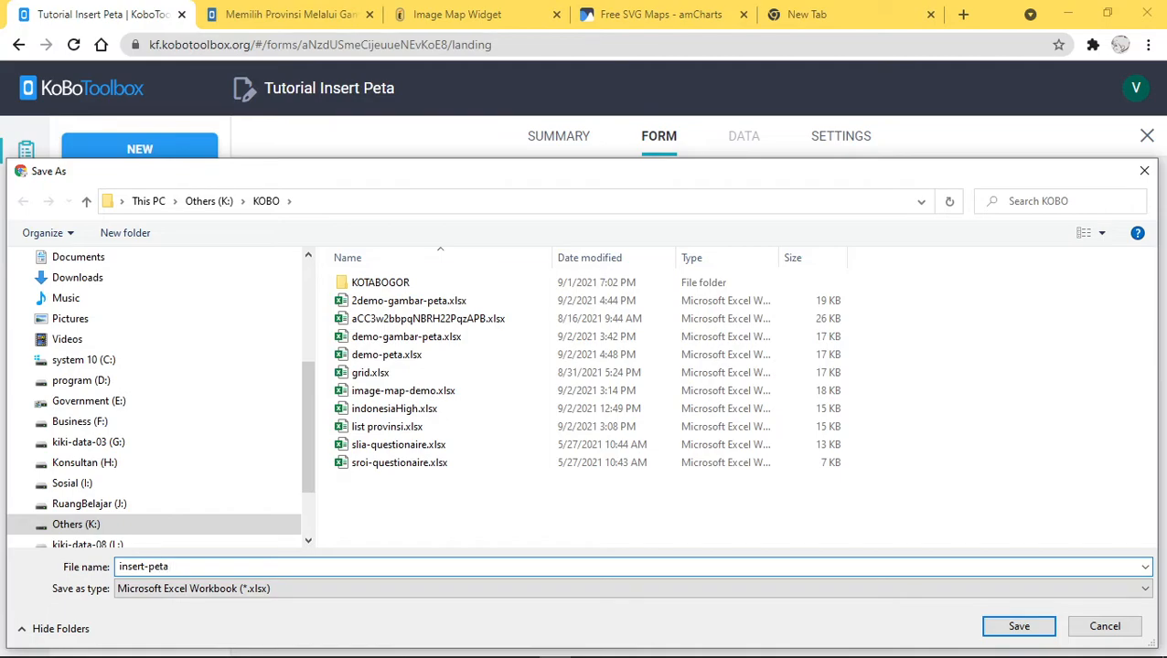
key("Return")
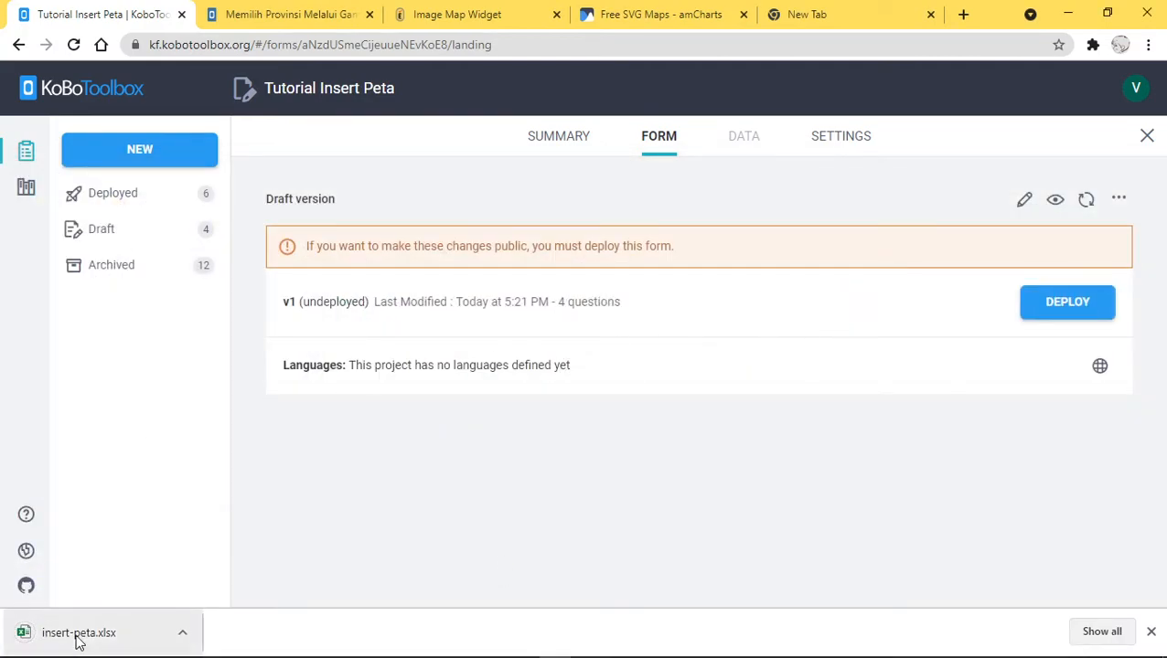
Step: Open insert-peta.xlsx in Excel for editing and fit the survey sheet's appearance column to its content
left_click(78, 640)
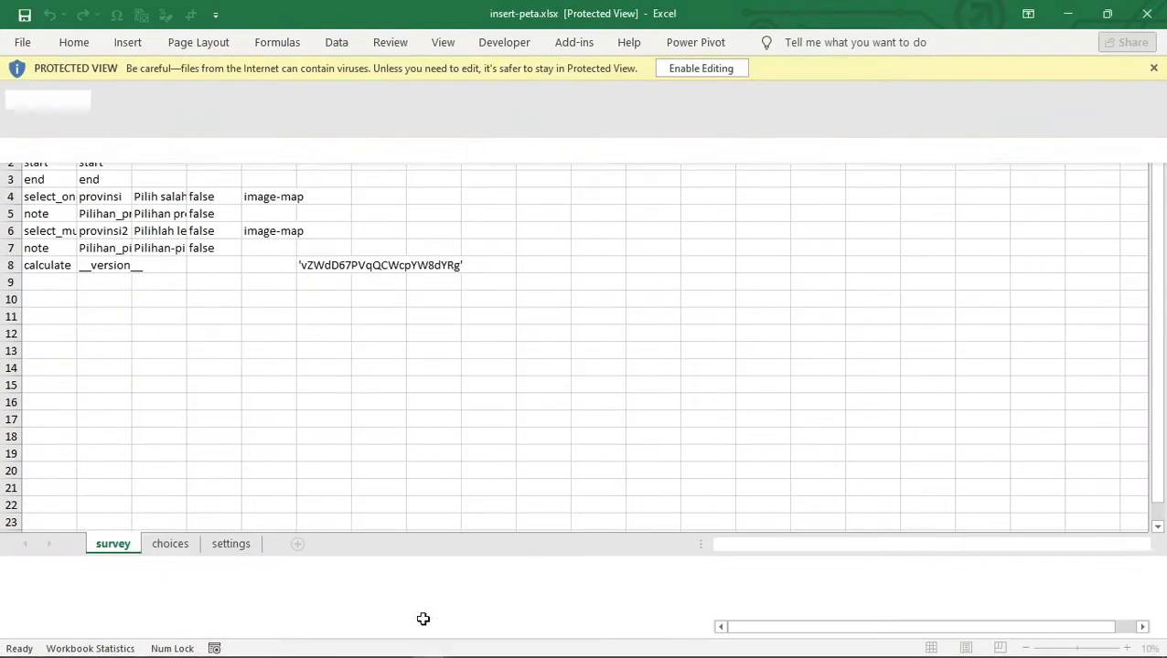
left_click(416, 435)
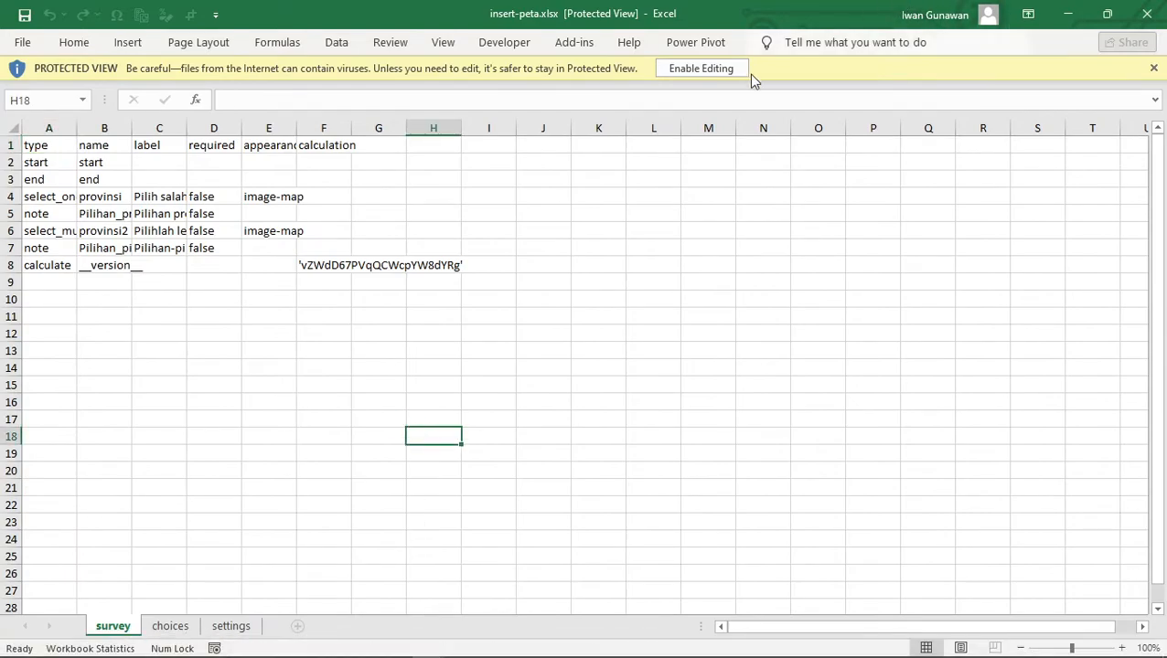
left_click(701, 67)
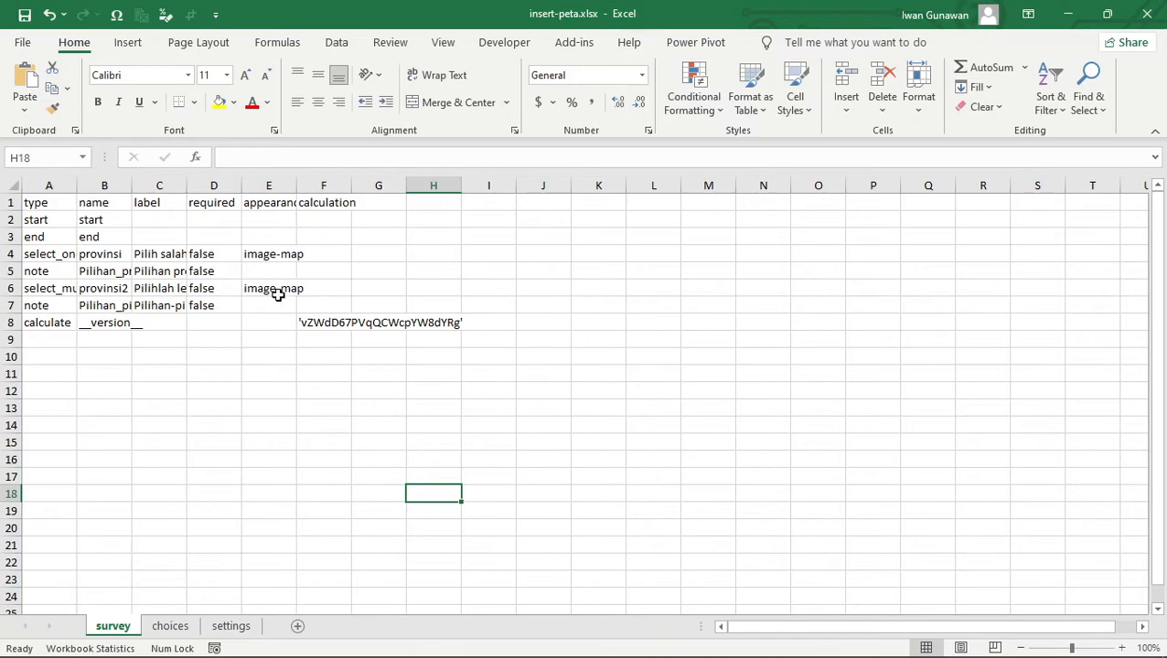
double_click(295, 186)
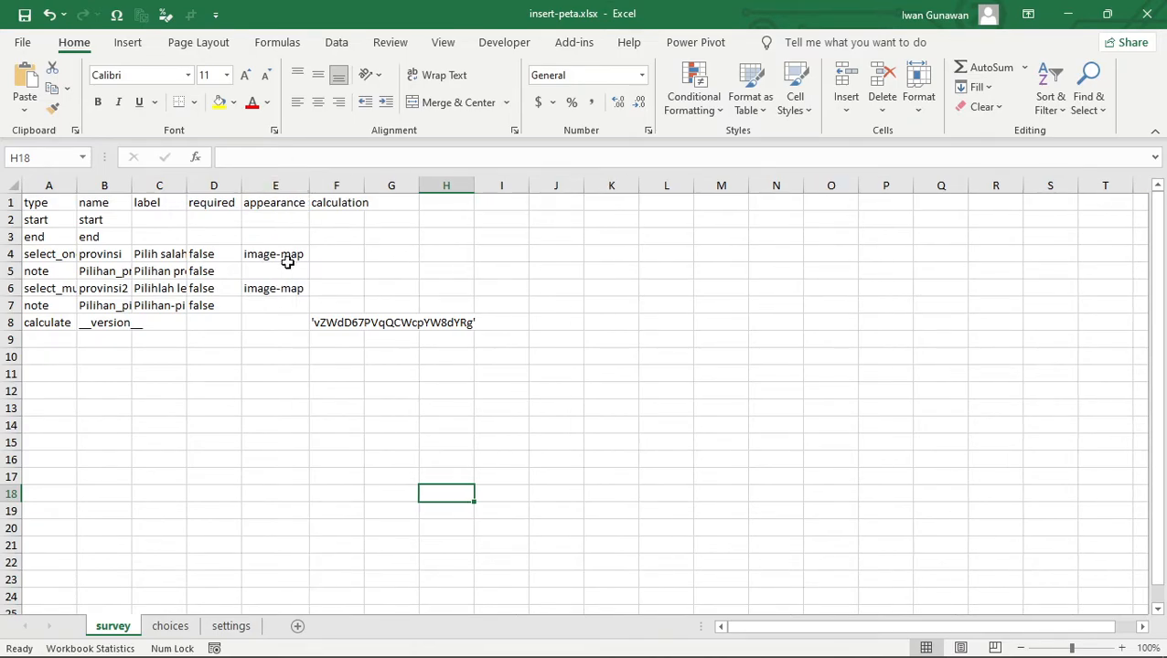
Step: Insert a column before calculation on the survey sheet and give it the header media::image
left_click(327, 207)
left_click(341, 186)
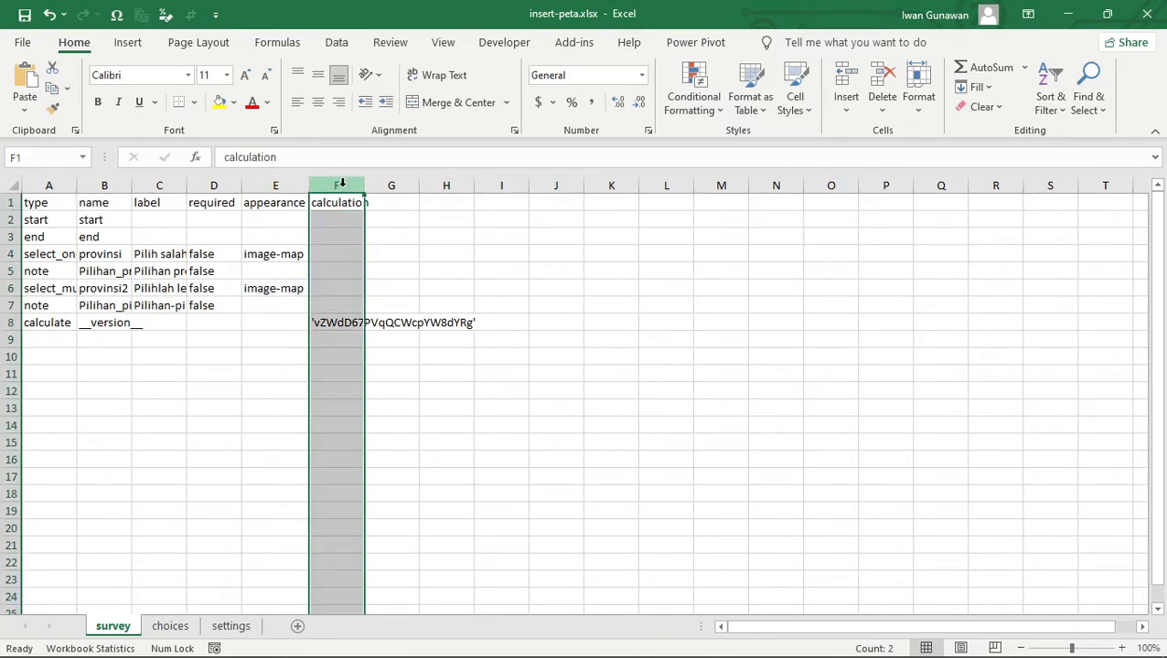
right_click(344, 189)
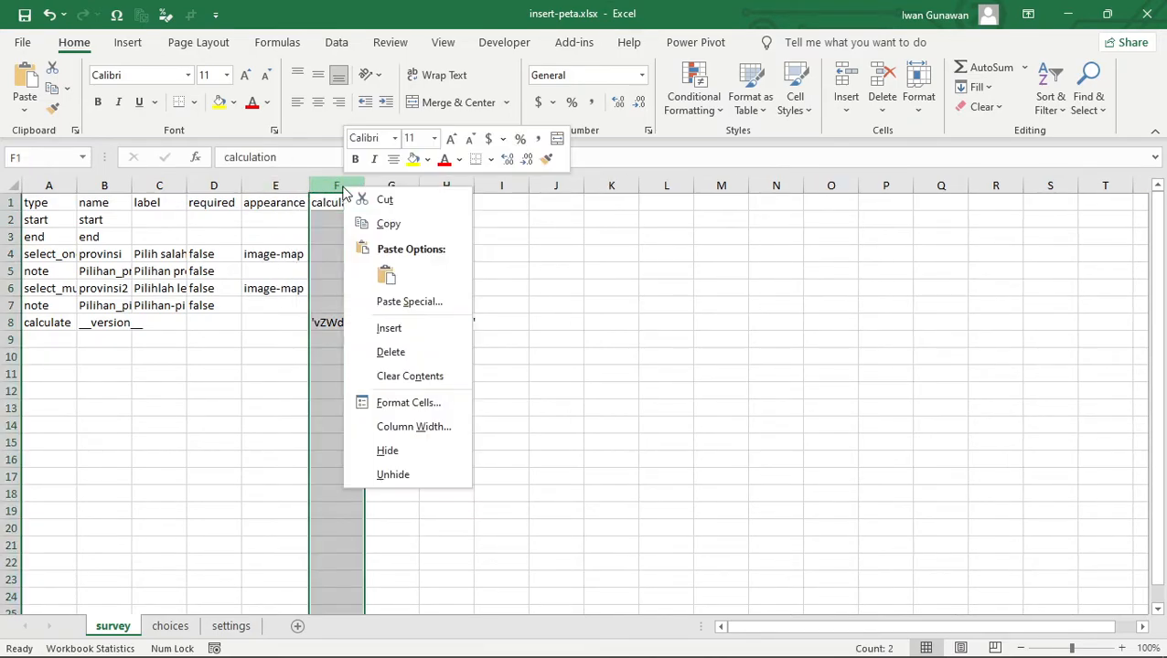
left_click(390, 329)
left_click(334, 207)
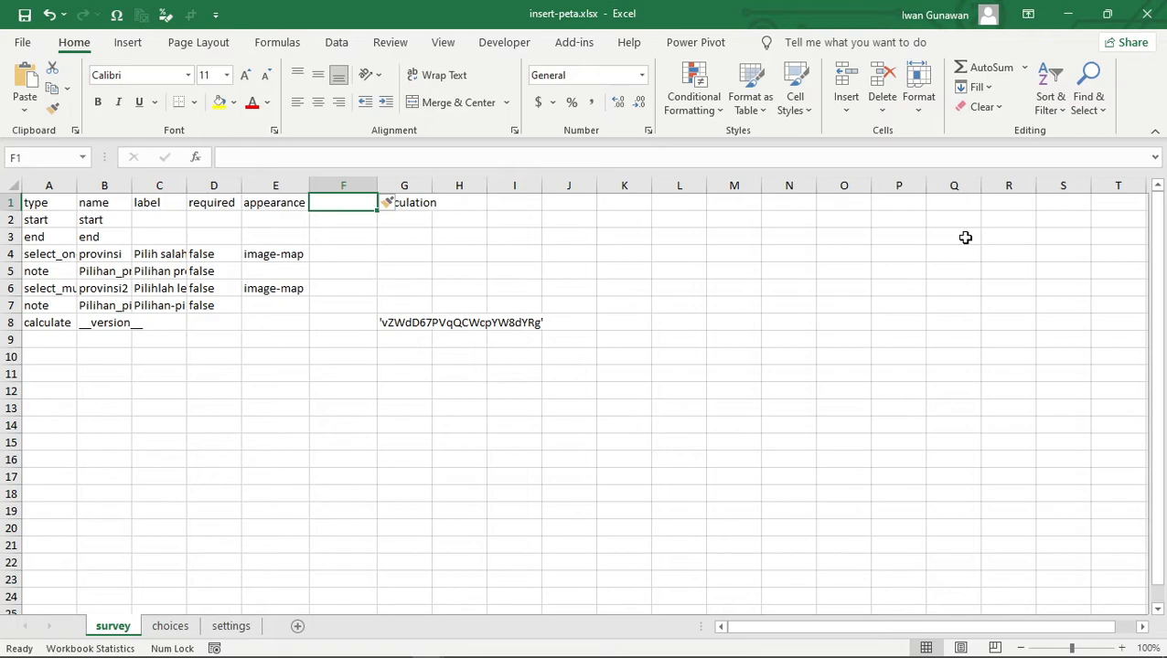
type("mi")
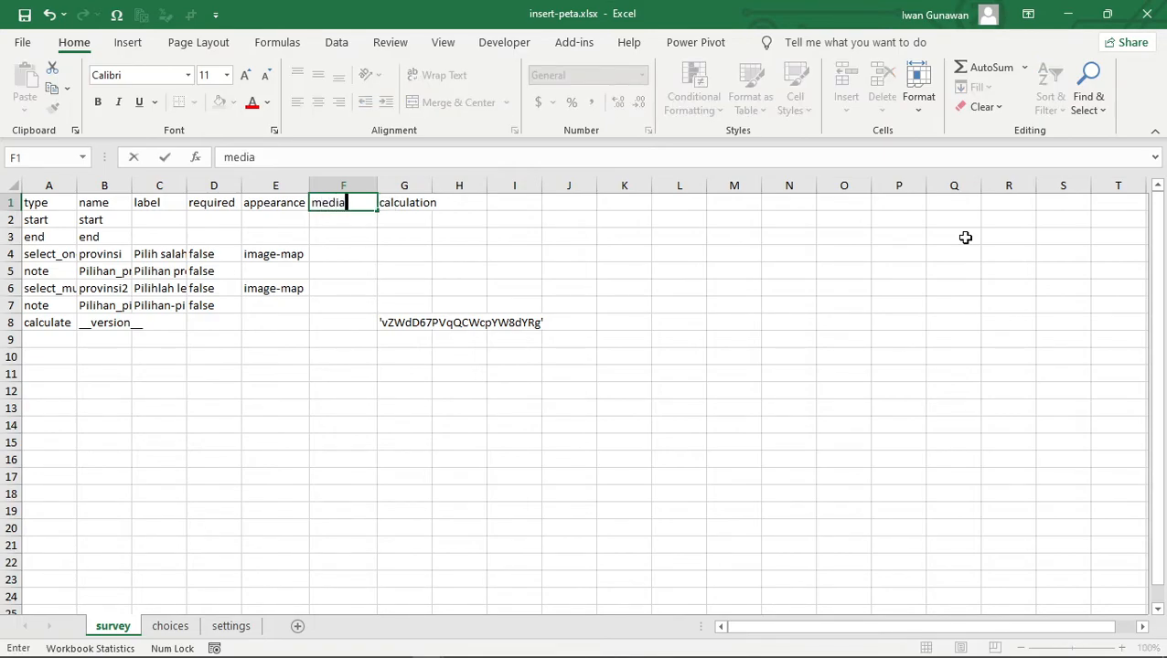
type("dia::image")
key("Return")
Step: Enter indonesiaHigh.svg in the media::image column for both the provinsi and provinsi2 rows
key("Return")
key("Down")
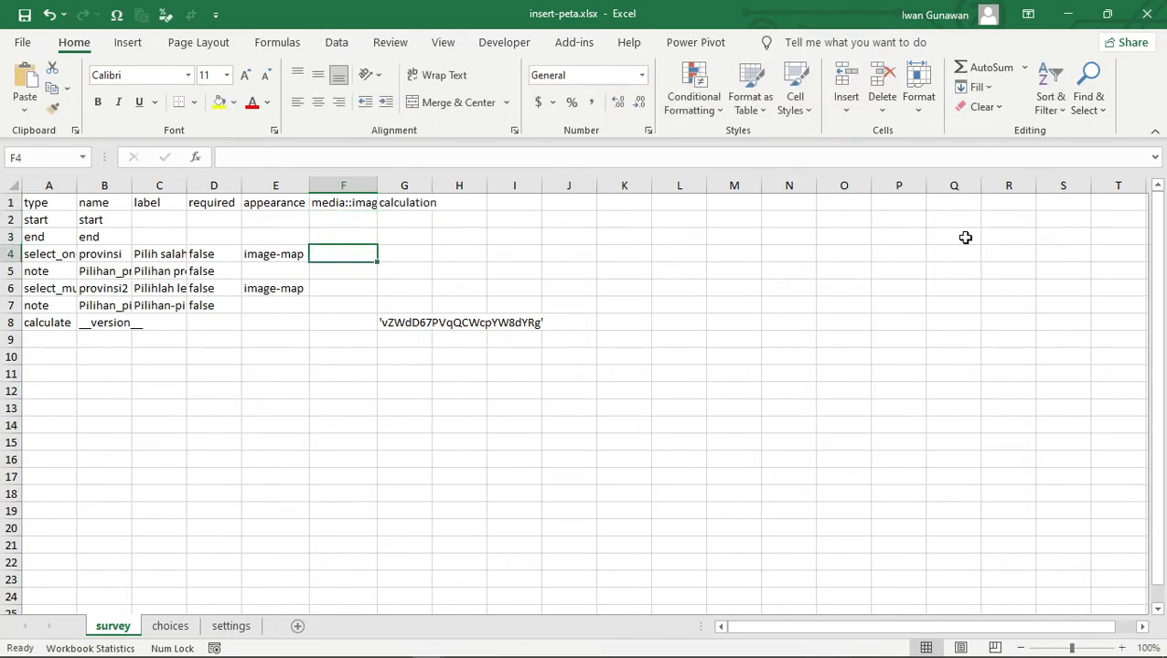
type("indonesiaHig")
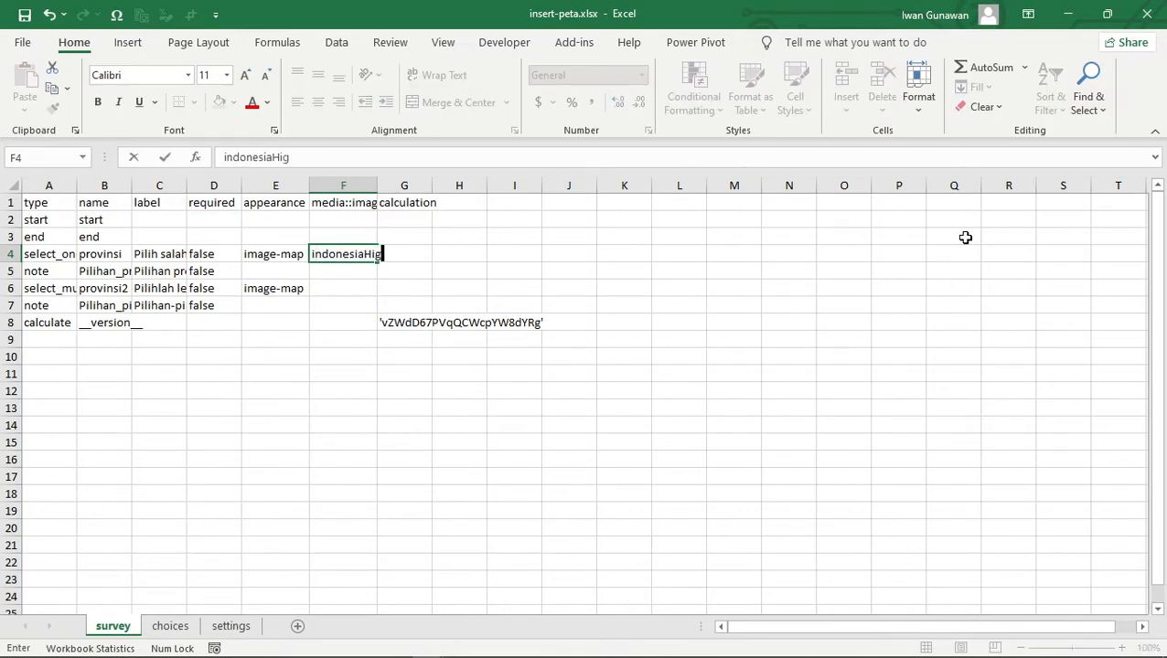
type("h.svg")
key("Return")
key("Up")
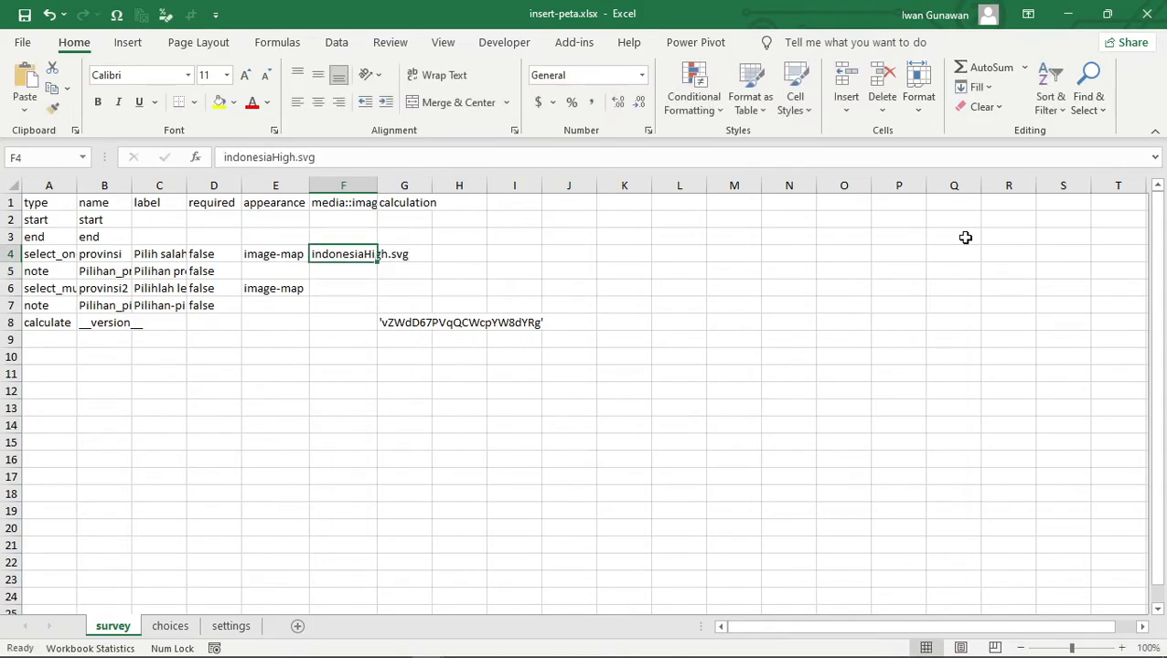
key("ctrl+c")
key("Down")
key("Down")
key("ctrl+v")
key("Down")
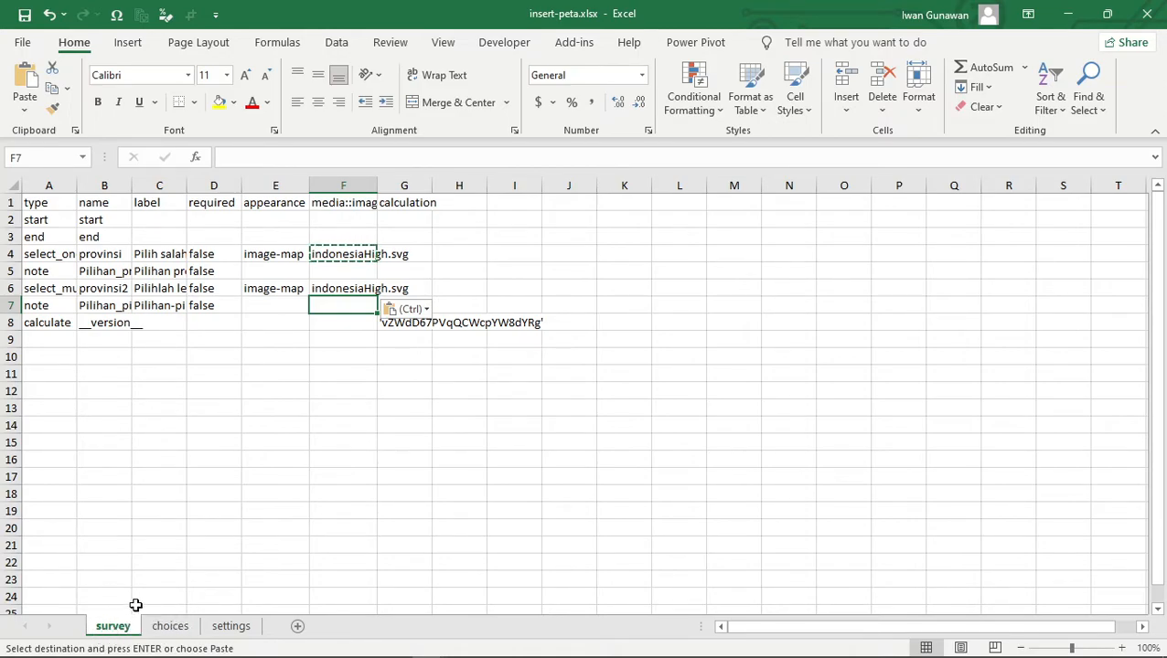
Step: Bold the header row A1:C1 on the choices sheet and fit the list_name column to its content
left_click(169, 626)
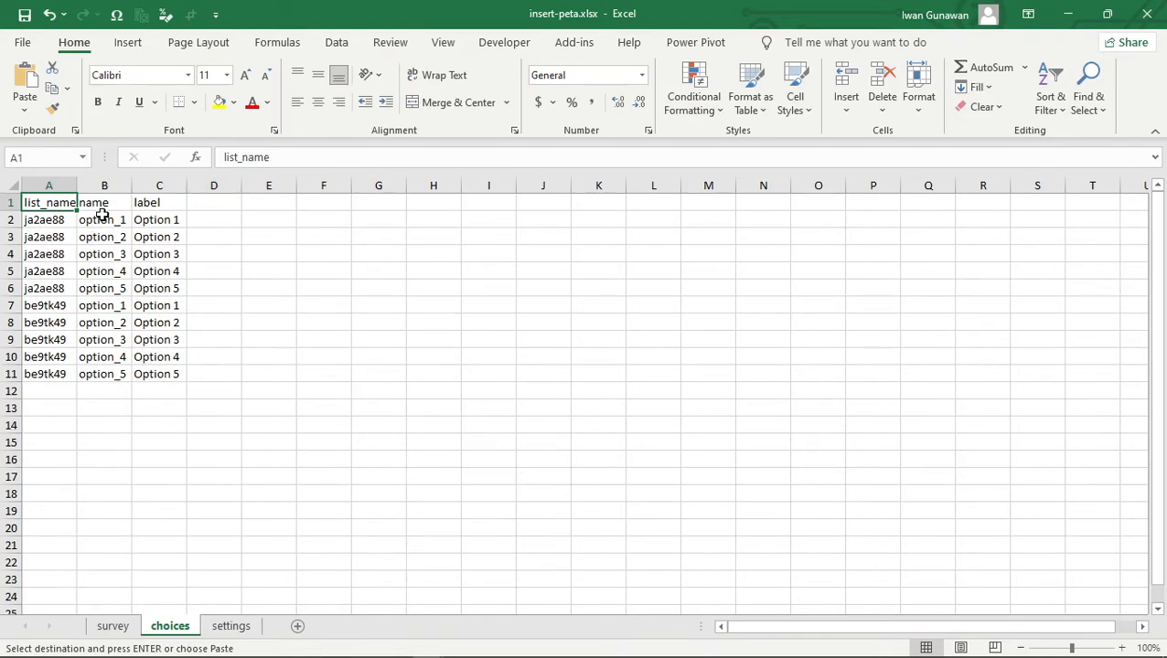
left_click_drag(37, 203, 154, 203)
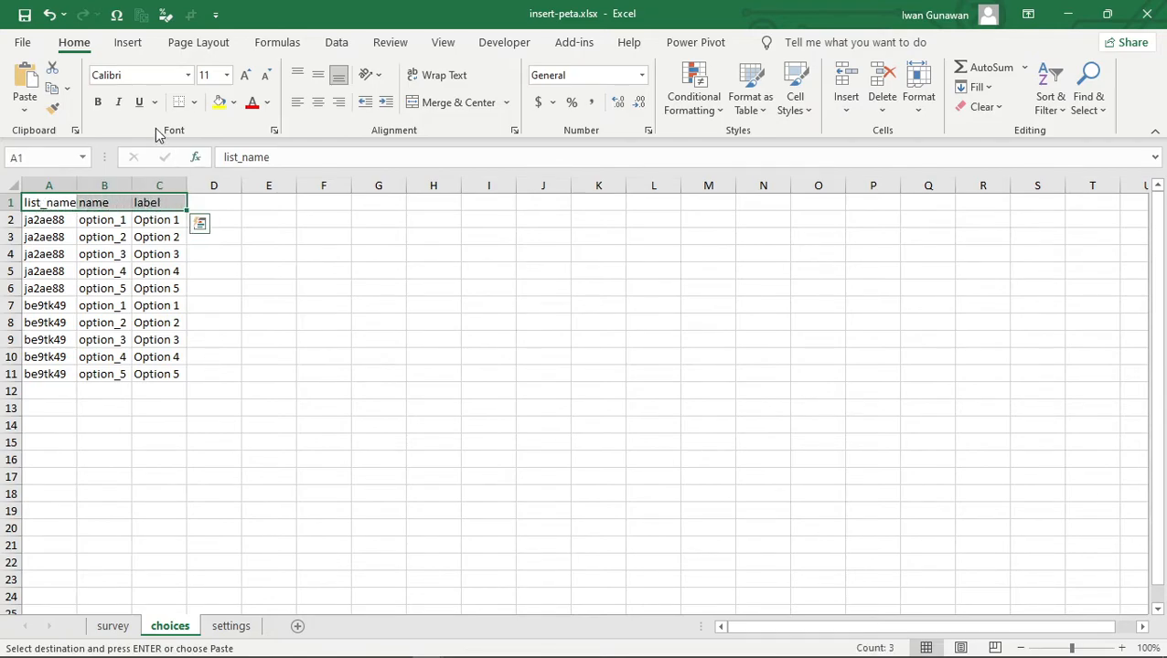
left_click(98, 101)
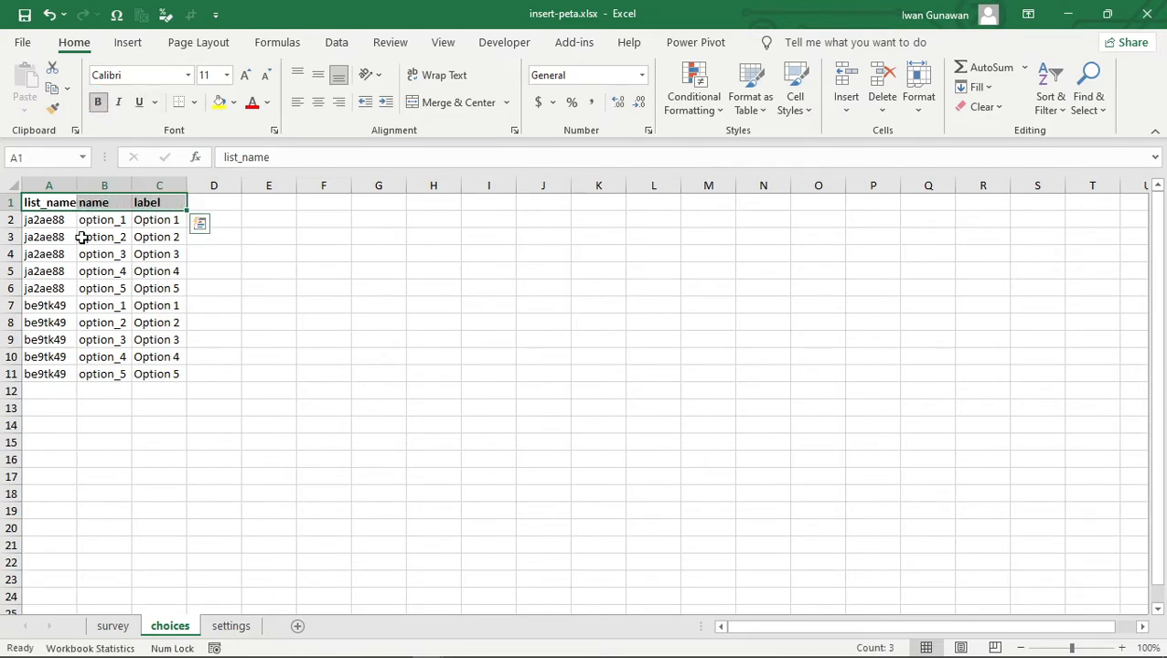
double_click(76, 186)
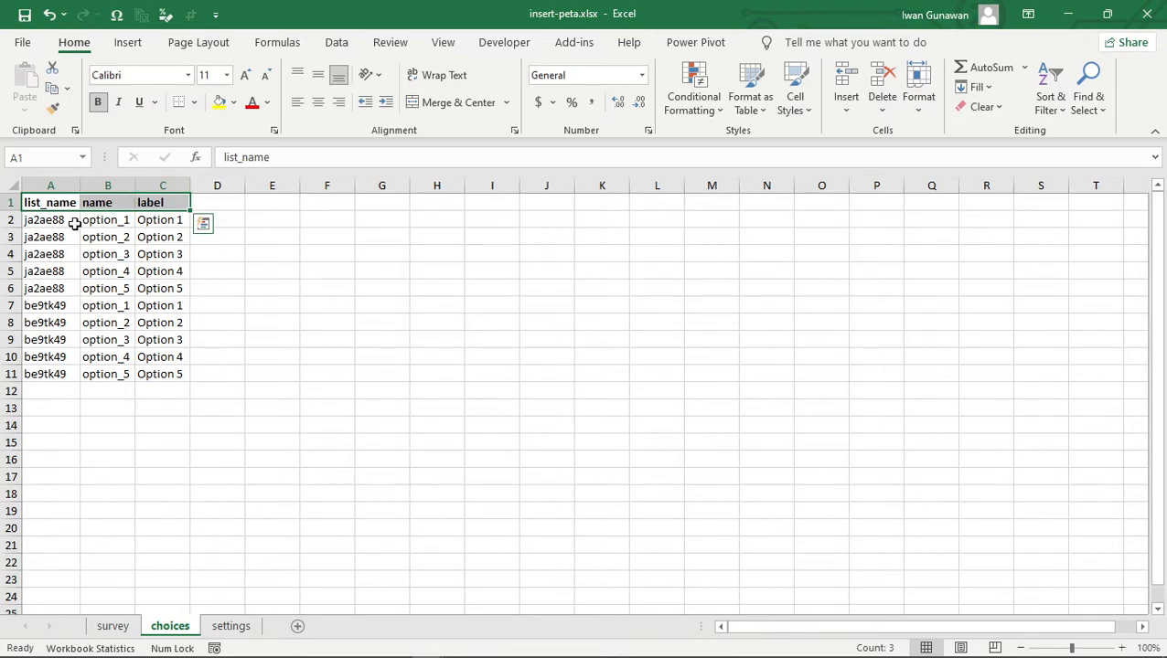
Step: Widen the type column on the survey sheet so its full entries can be read
left_click(38, 220)
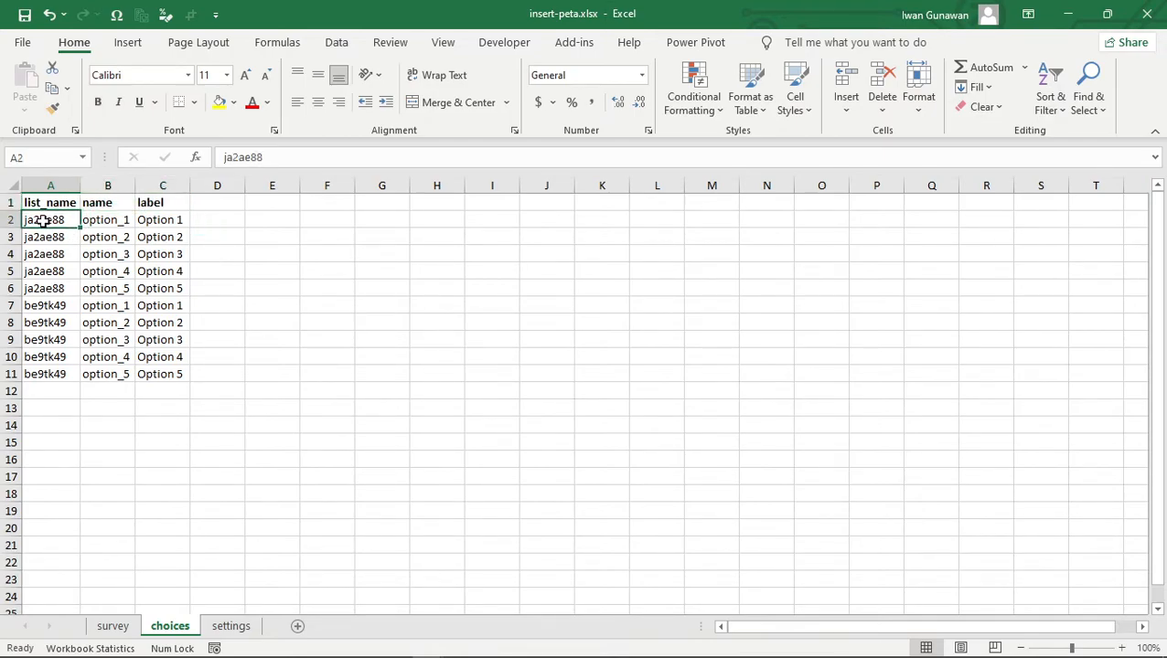
left_click(113, 629)
left_click_drag(78, 187, 205, 188)
double_click(88, 254)
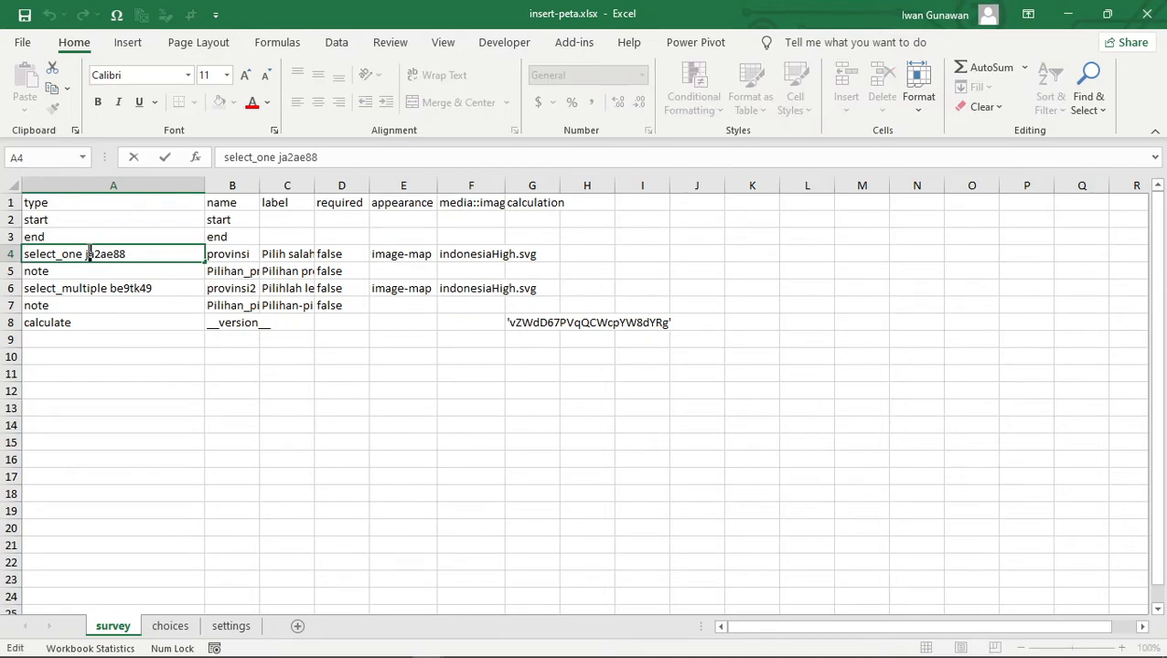
left_click_drag(85, 255, 128, 254)
left_click(98, 101)
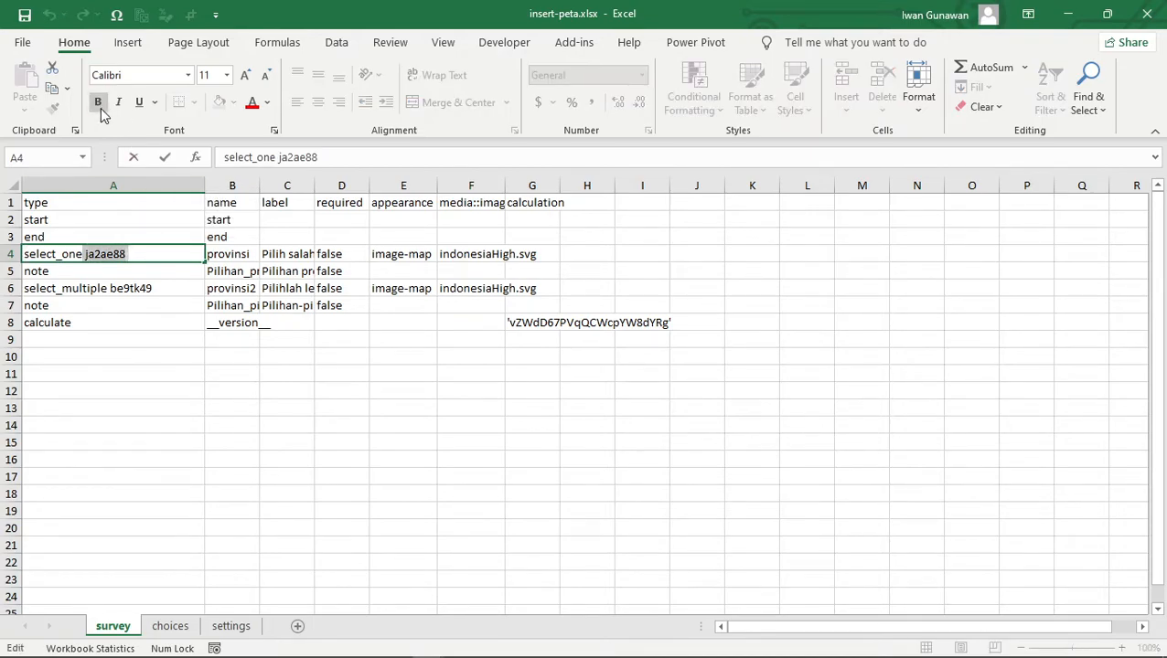
left_click(101, 291)
double_click(112, 288)
left_click_drag(110, 288, 154, 289)
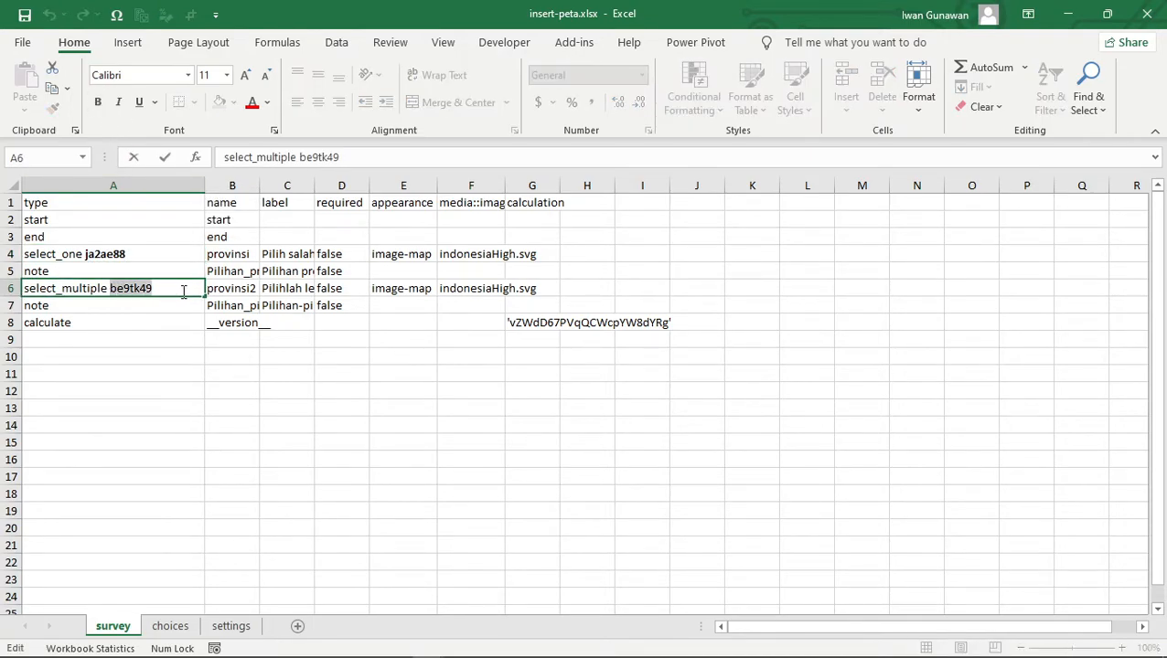
left_click(98, 102)
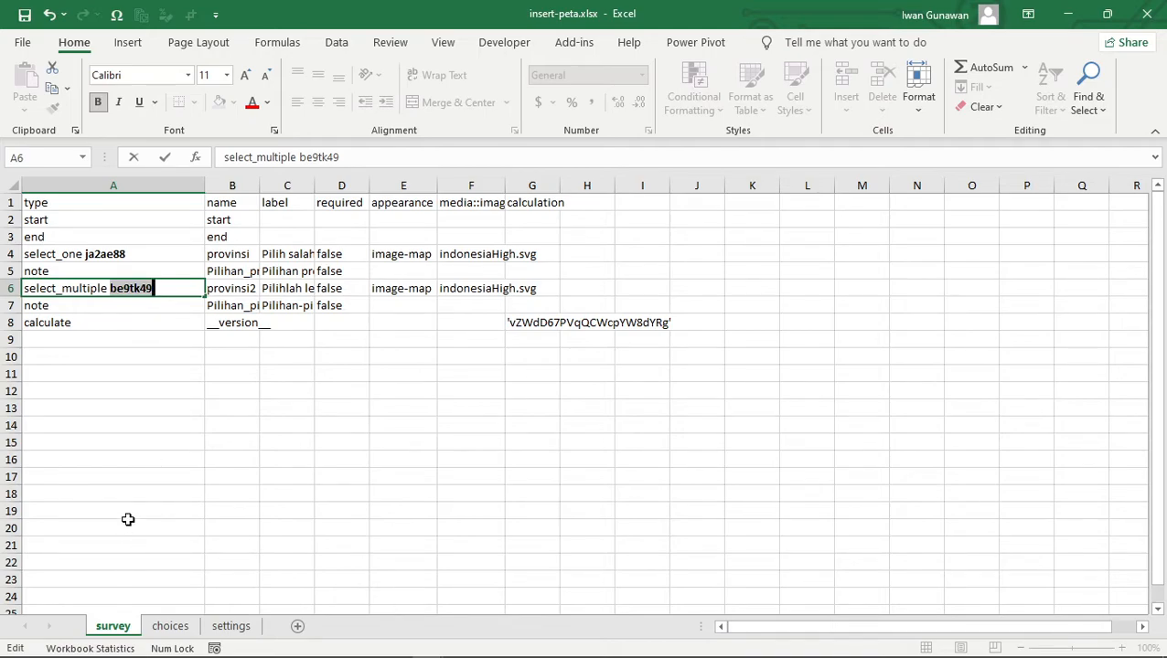
Step: Replace the list names after select_one in A4 and select_multiple in A6 with provinsi
double_click(94, 254)
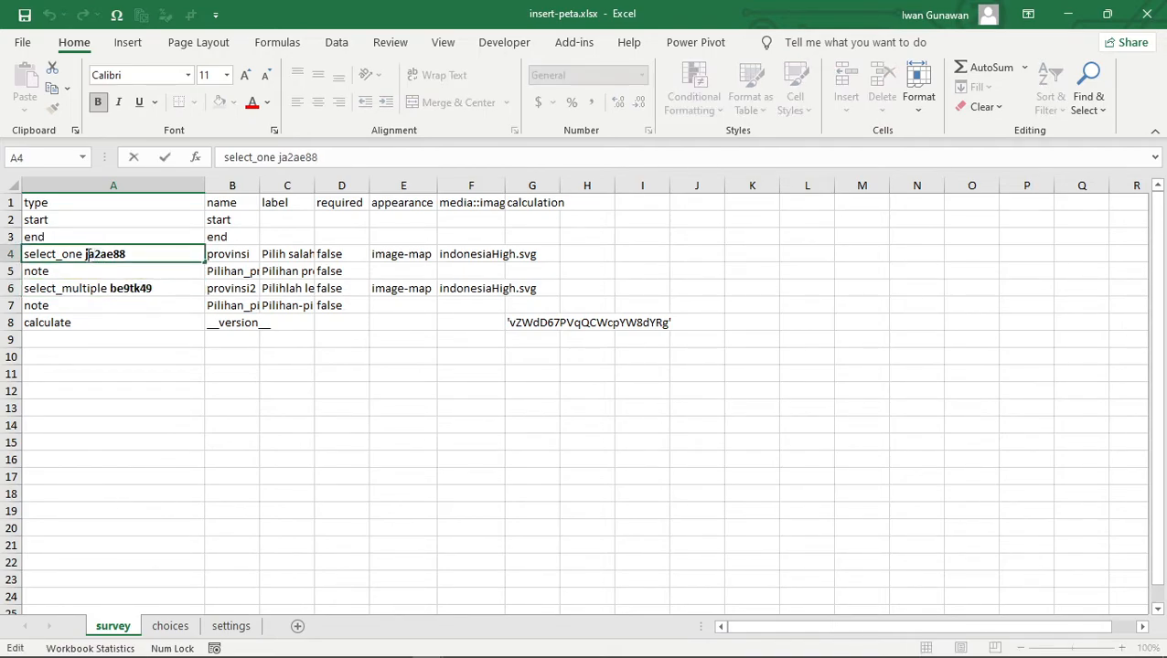
double_click(89, 254)
type("provinsi")
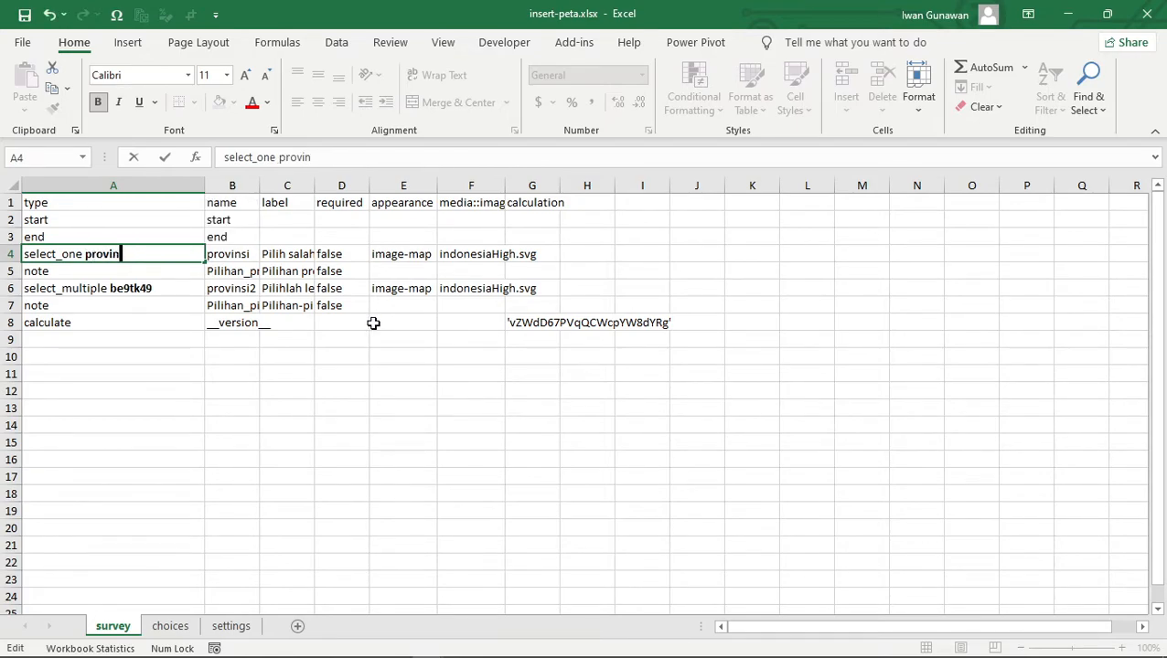
left_click(144, 288)
double_click(144, 289)
double_click(135, 288)
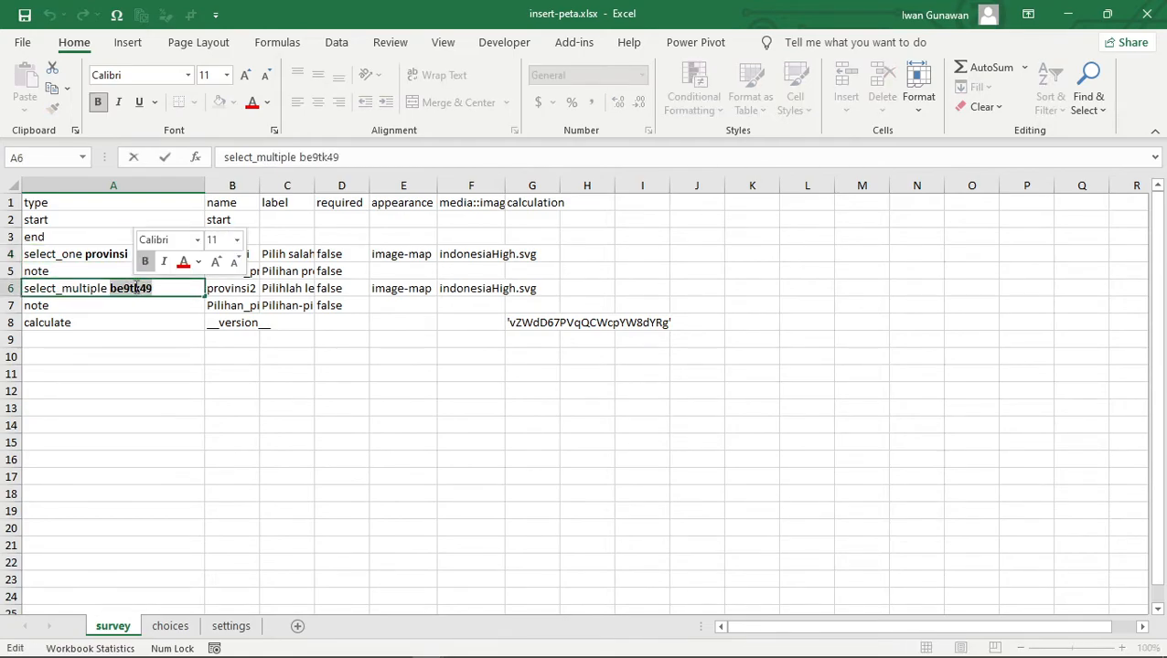
type("provinsi")
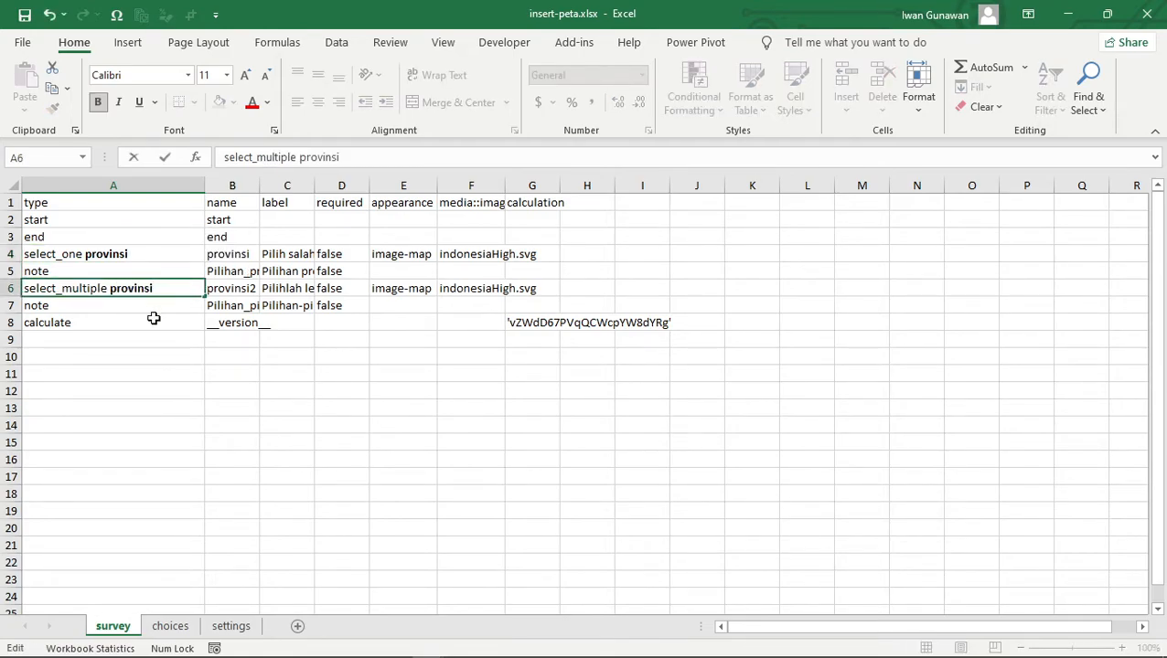
Step: Enter provinsi in A2 on the choices sheet and fill it down the list_name column through row 35
left_click(168, 627)
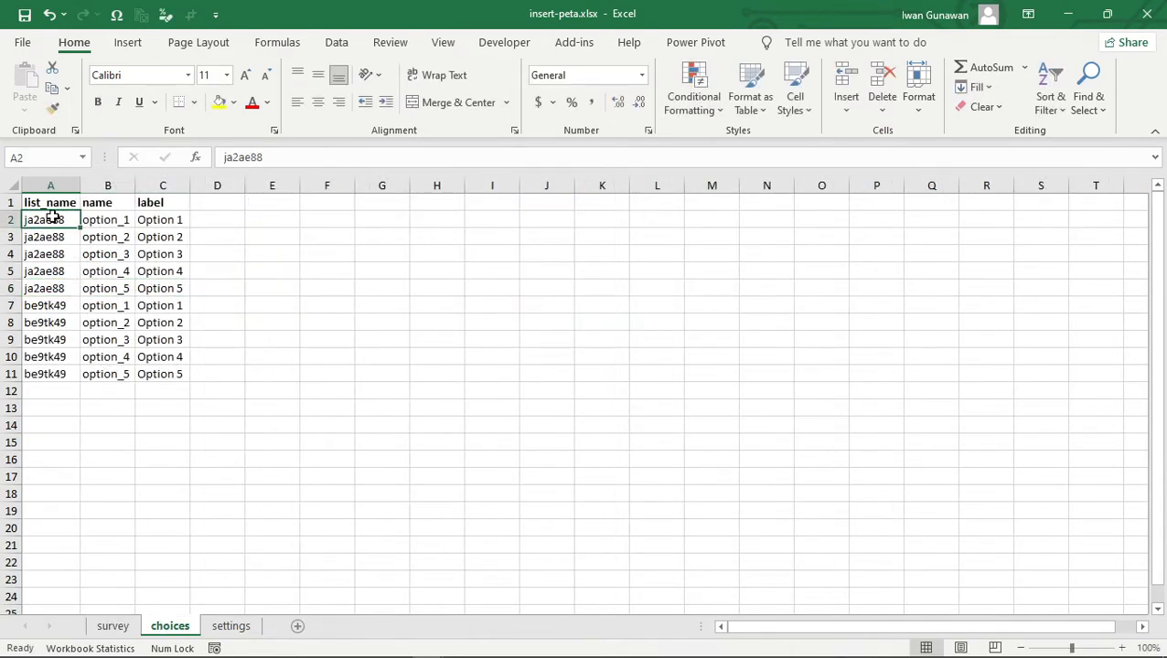
type("provinsi")
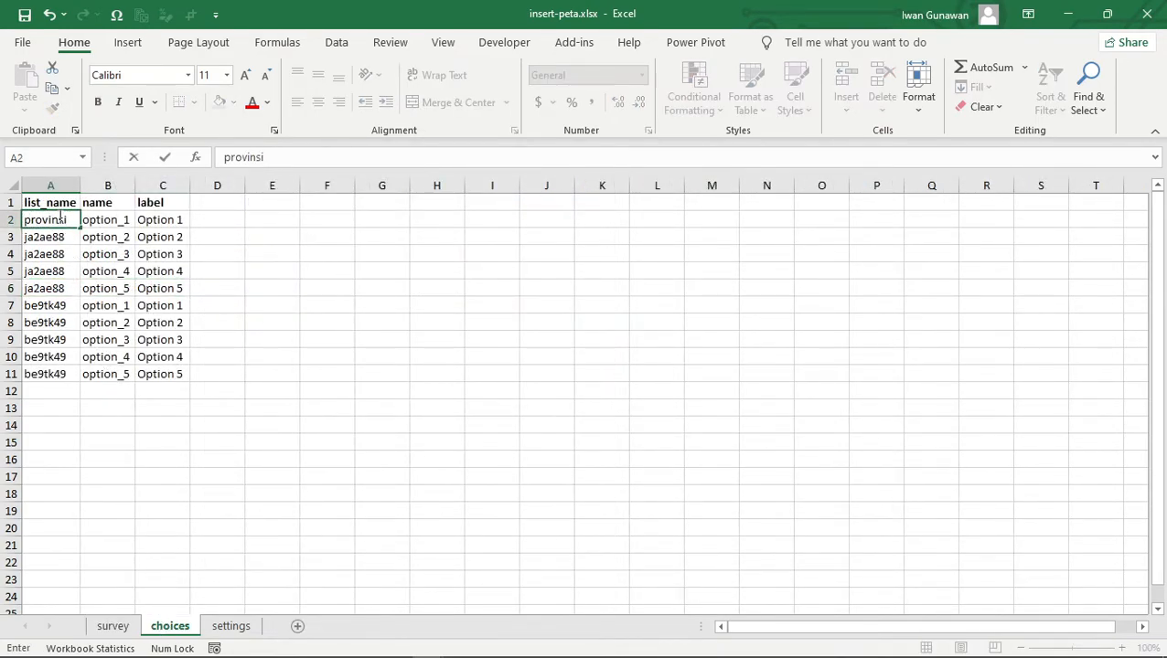
left_click(27, 266)
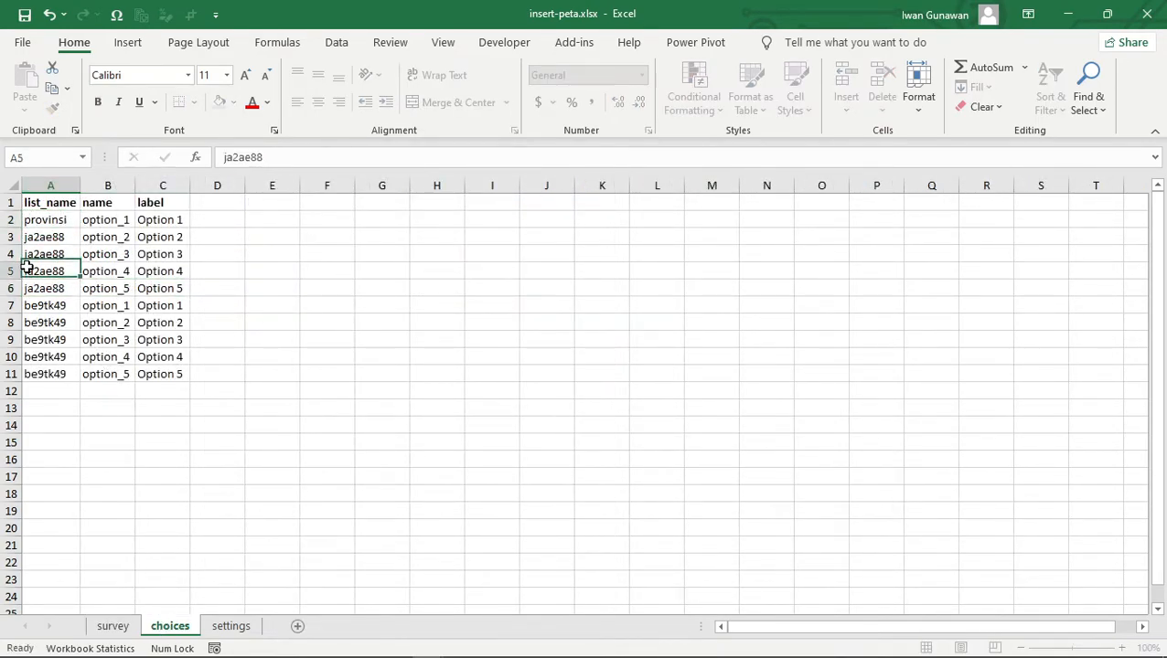
left_click(47, 223)
left_click_drag(77, 227, 53, 476)
scroll(143, 430, "up", 5)
scroll(144, 423, "up", 1)
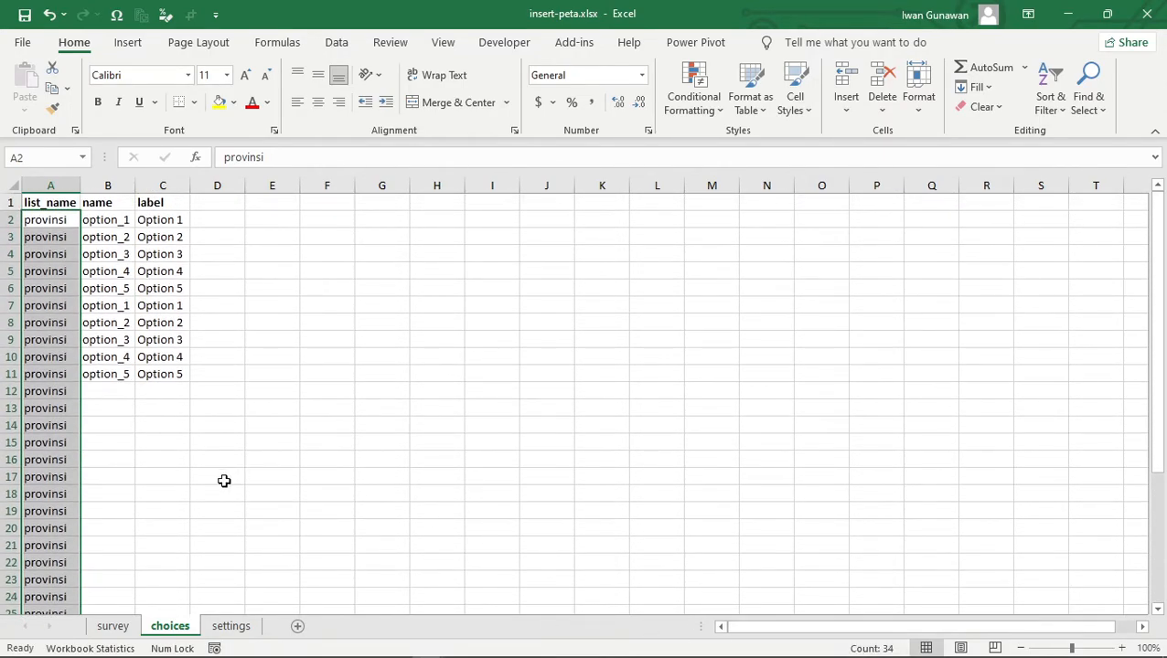
Step: Clear the default option names and labels in B2:C11 on the choices sheet
left_click(182, 471)
left_click_drag(106, 220, 176, 367)
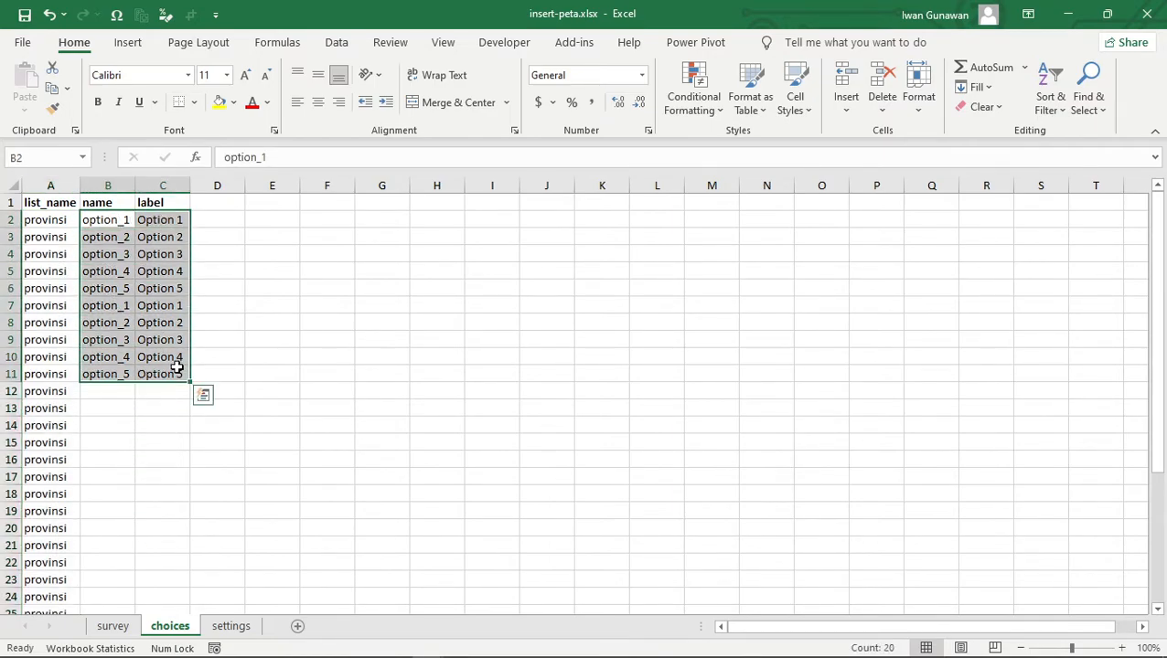
key("Delete")
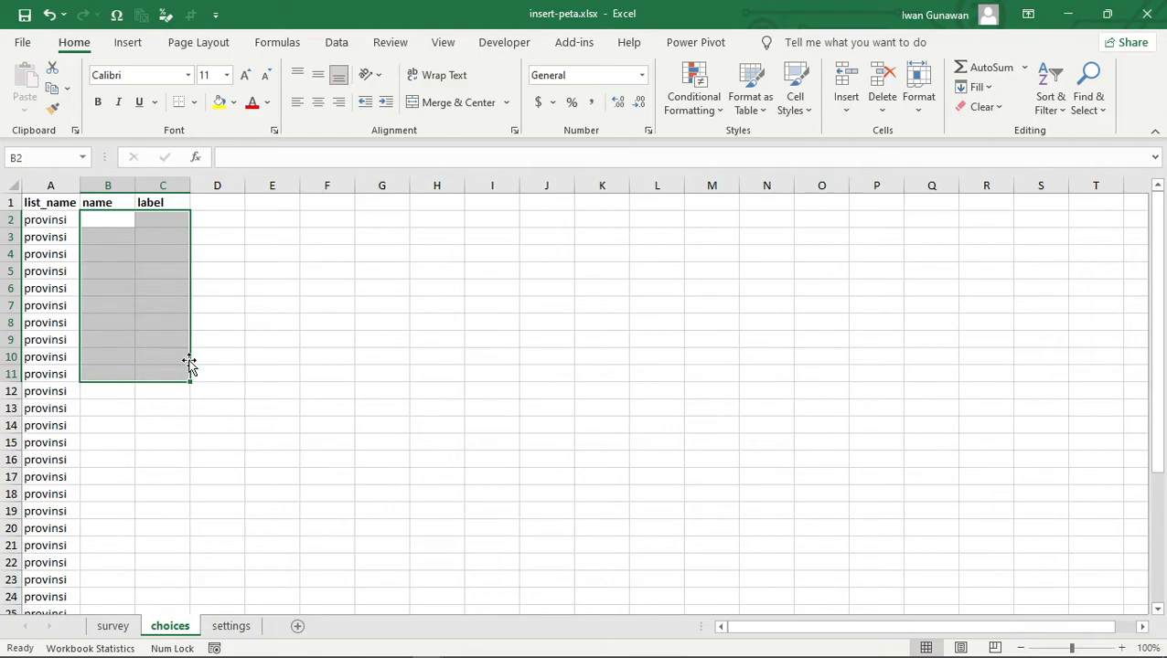
Step: Open indonesiaHigh.svg from the KOBO folder in Notepad and maximize its window
key("alt+Tab")
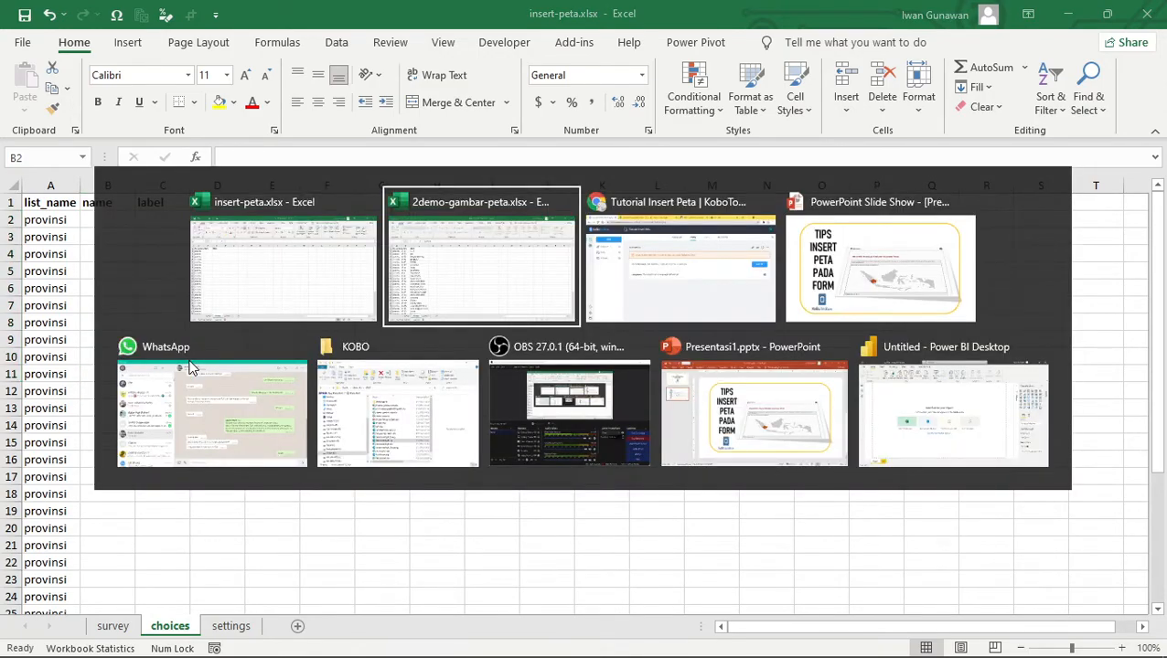
key("alt+Tab")
key("alt+Tab")
key("alt+Tab")
key("alt+Tab")
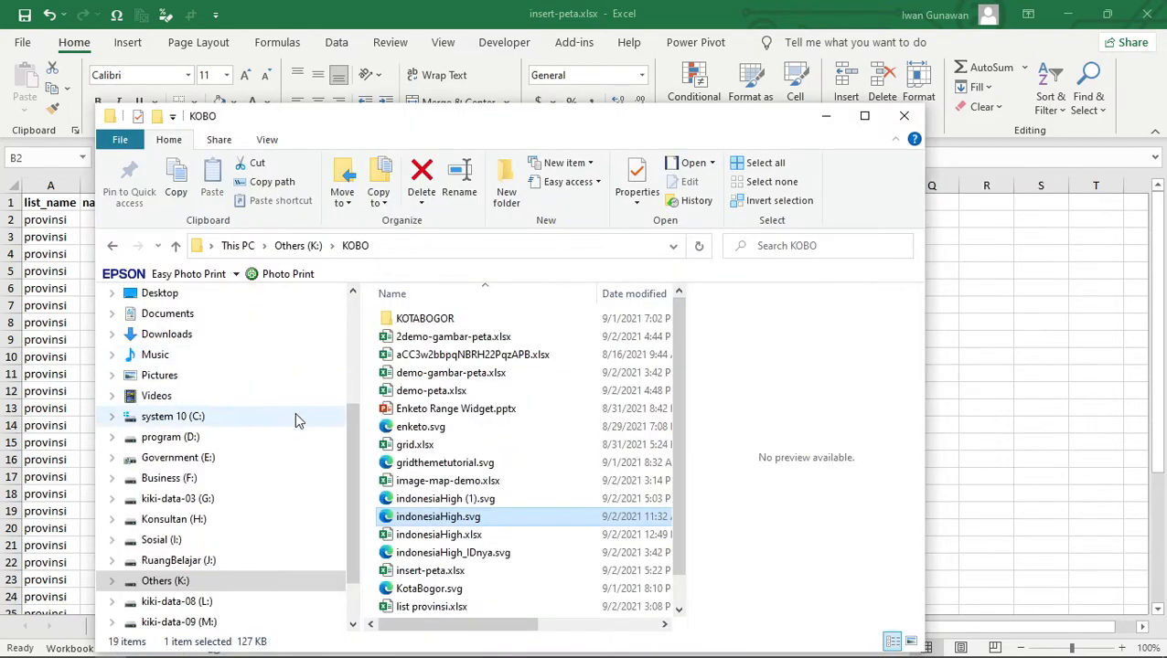
right_click(419, 521)
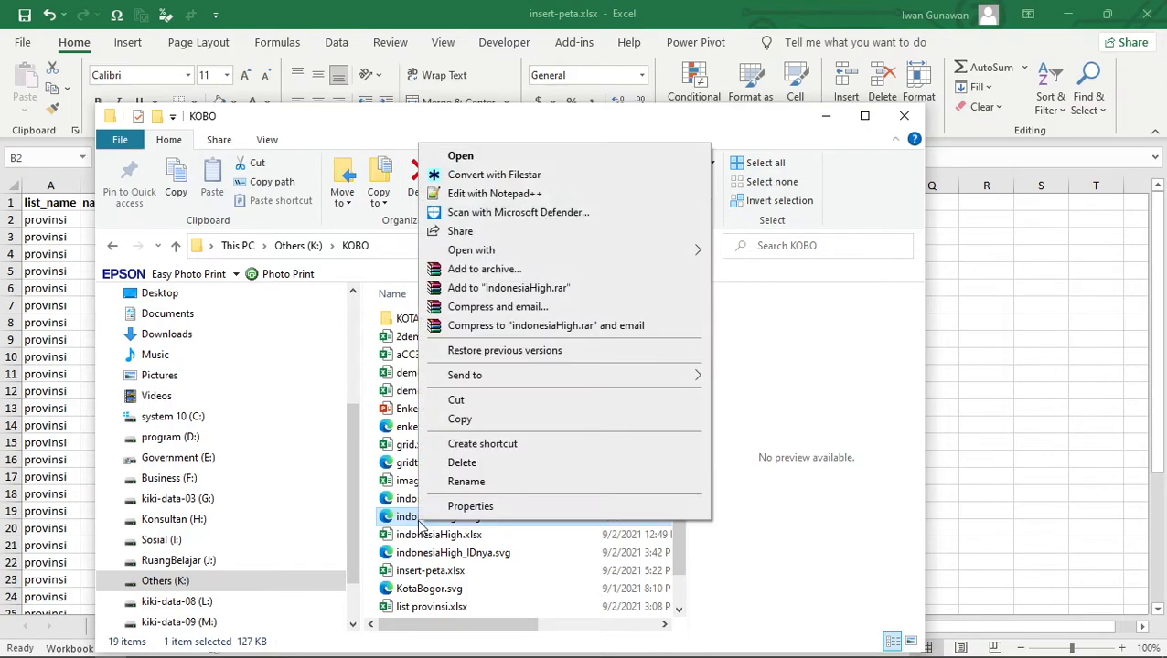
mouse_move(473, 256)
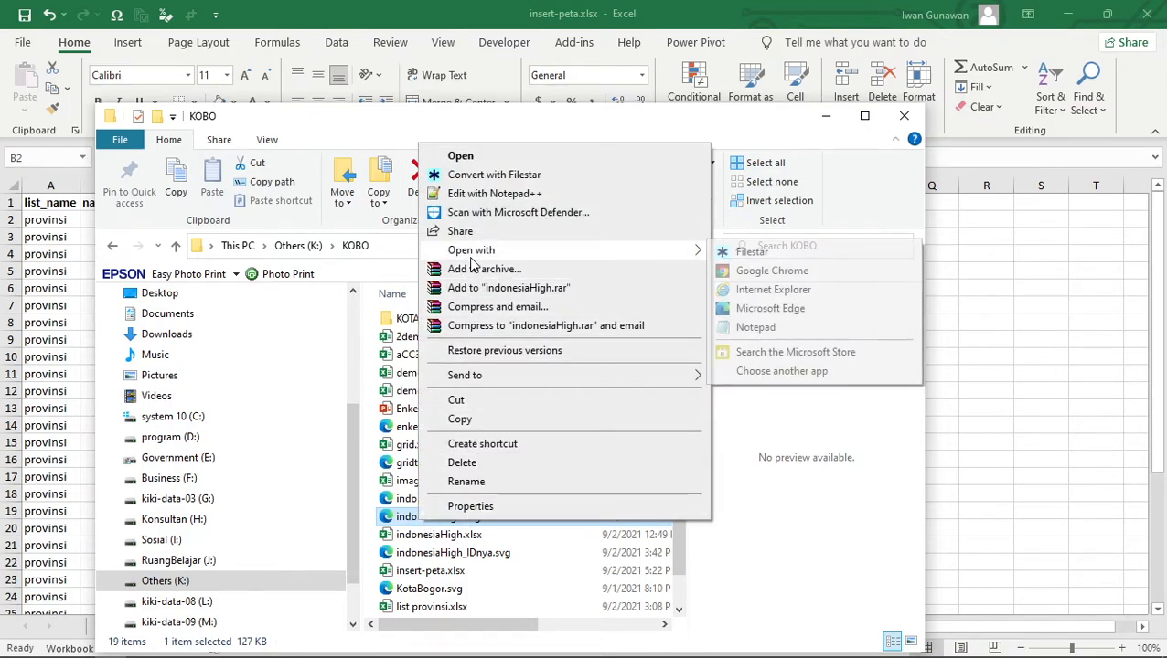
left_click(755, 327)
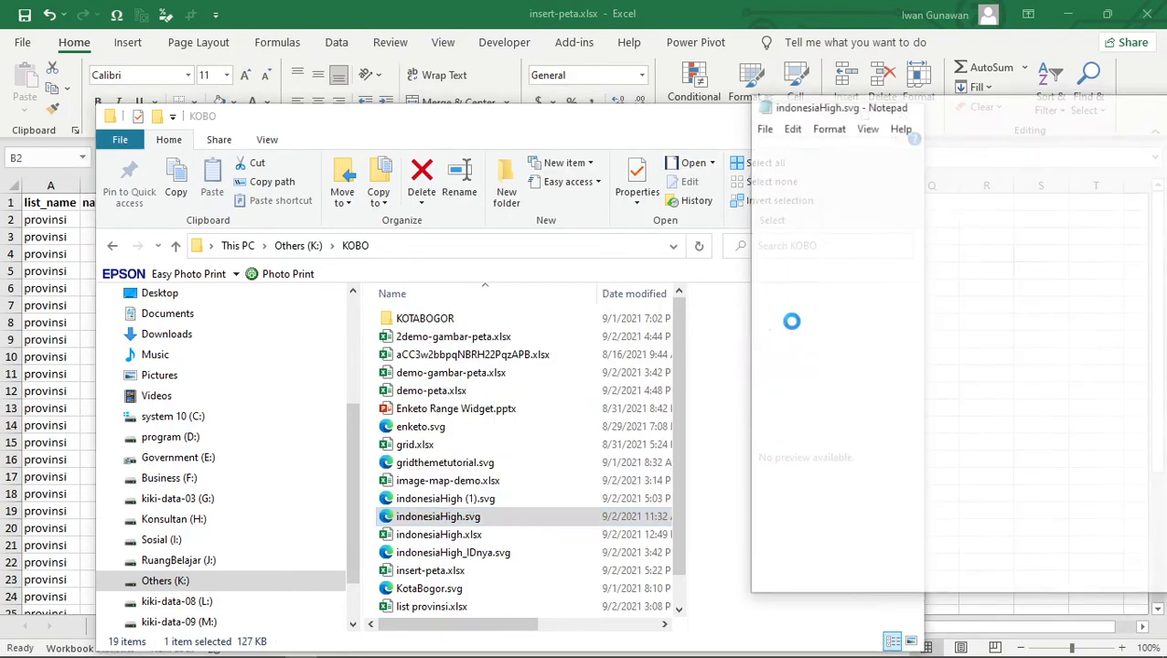
left_click_drag(887, 110, 302, 157)
left_click(652, 153)
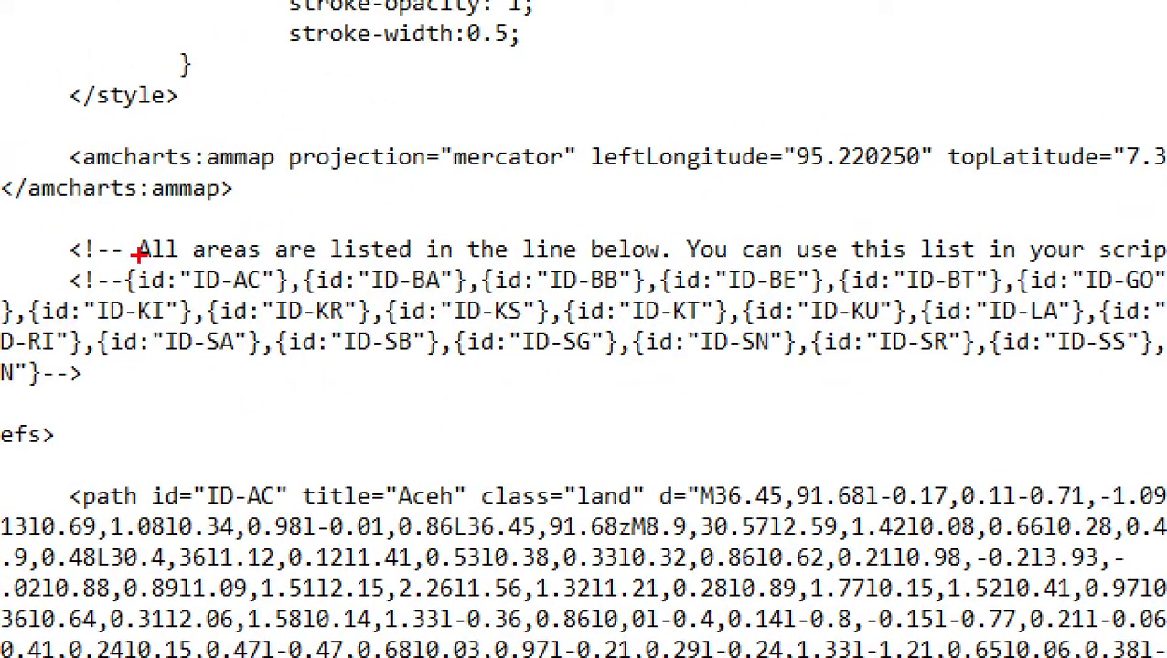
Step: Examine the list of area ids in the SVG code and the id and title attributes of the Aceh and Bali paths
left_click_drag(201, 291, 261, 292)
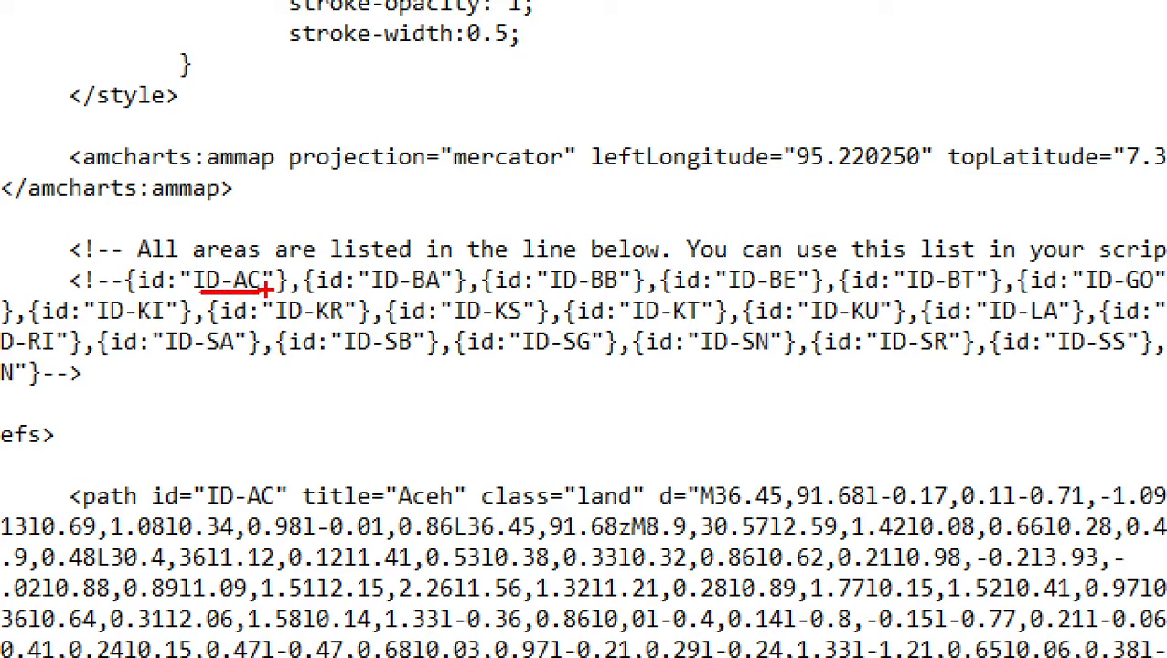
left_click_drag(371, 297, 691, 289)
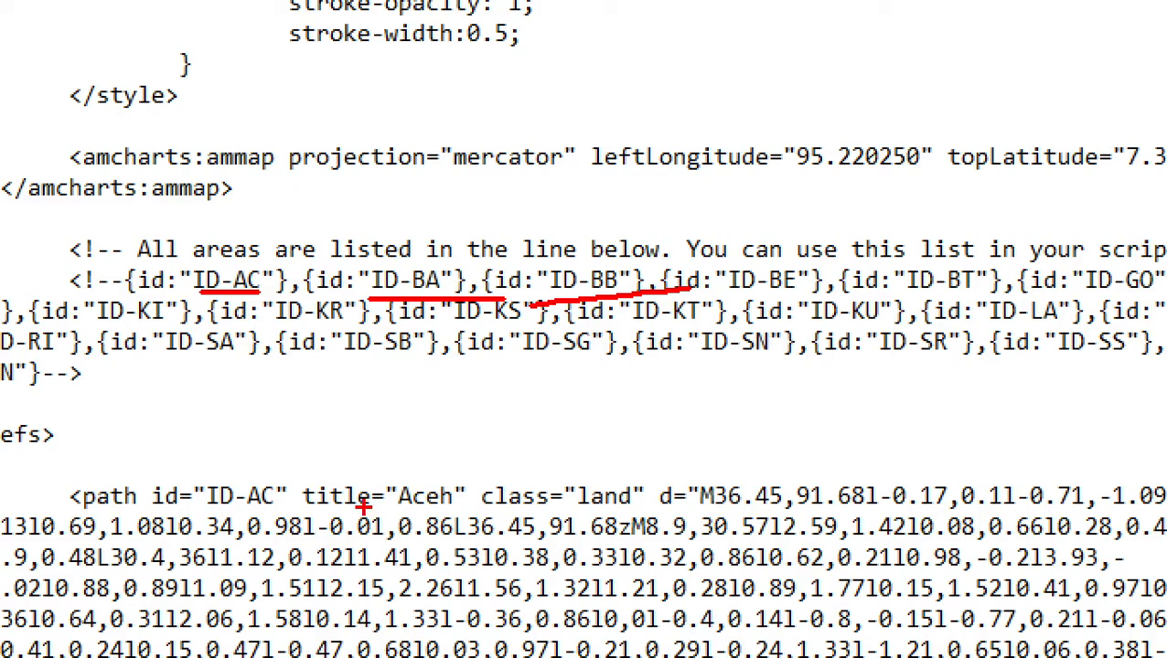
left_click_drag(363, 507, 462, 494)
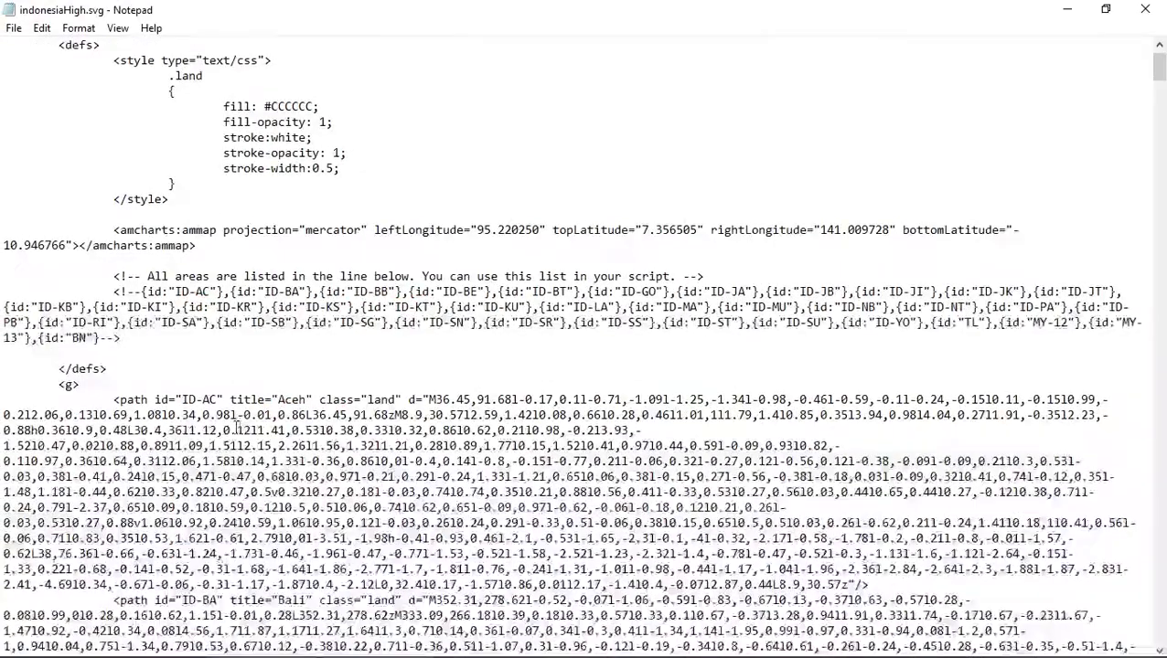
scroll(240, 426, "down", 3)
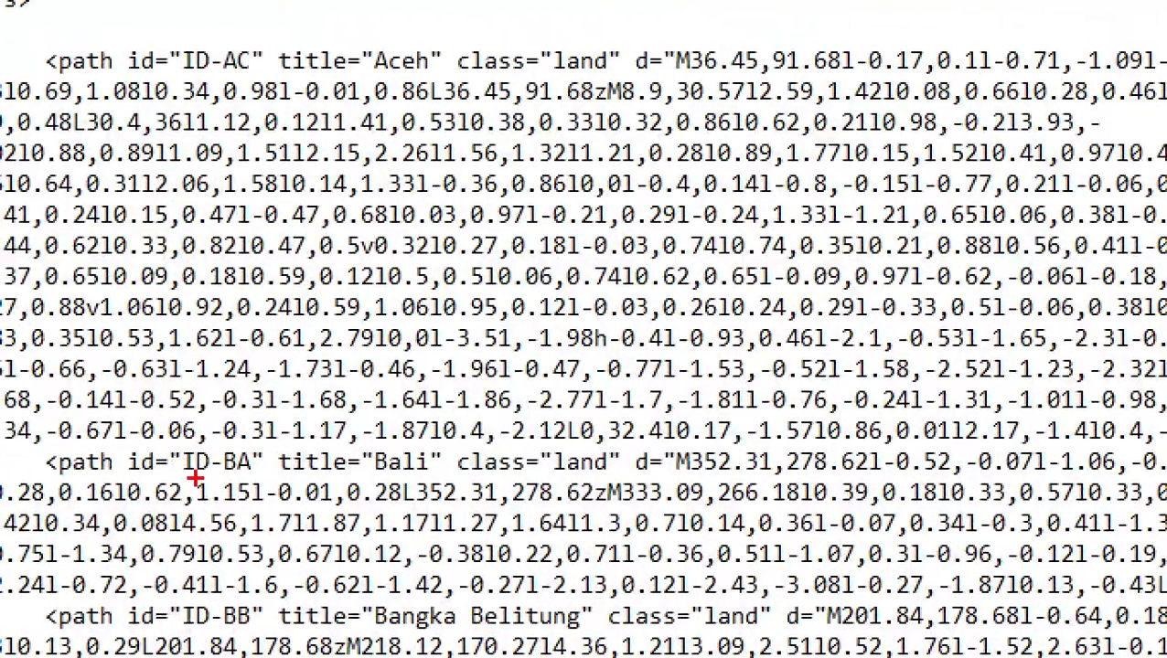
left_click_drag(183, 478, 436, 476)
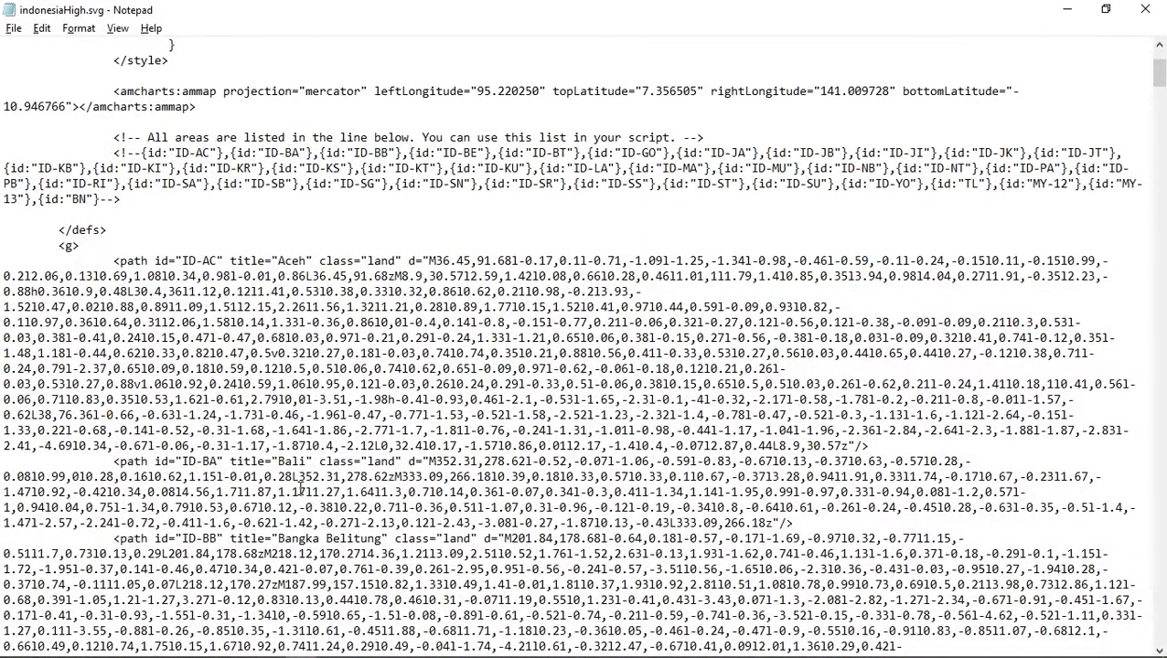
Step: Copy the id ID-AC from the Aceh path in the SVG code into B2 of insert-peta.xlsx's choices sheet
key("alt")
left_click_drag(182, 261, 220, 262)
key("ctrl+c")
key("alt+Tab")
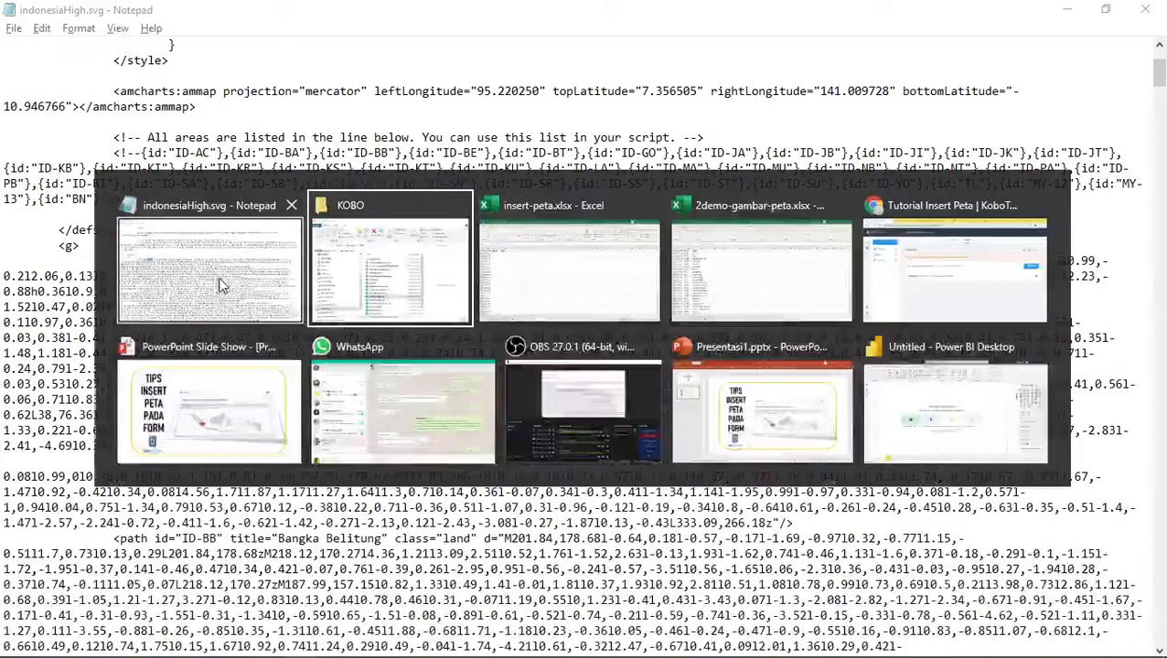
key("alt+Tab")
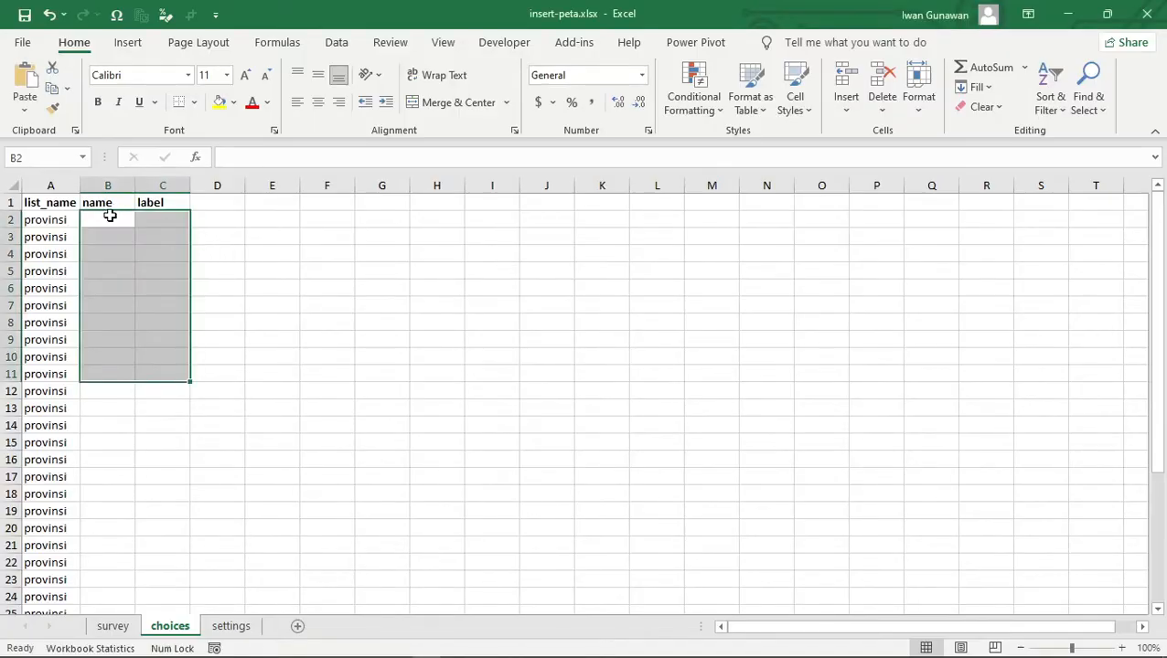
left_click(110, 221)
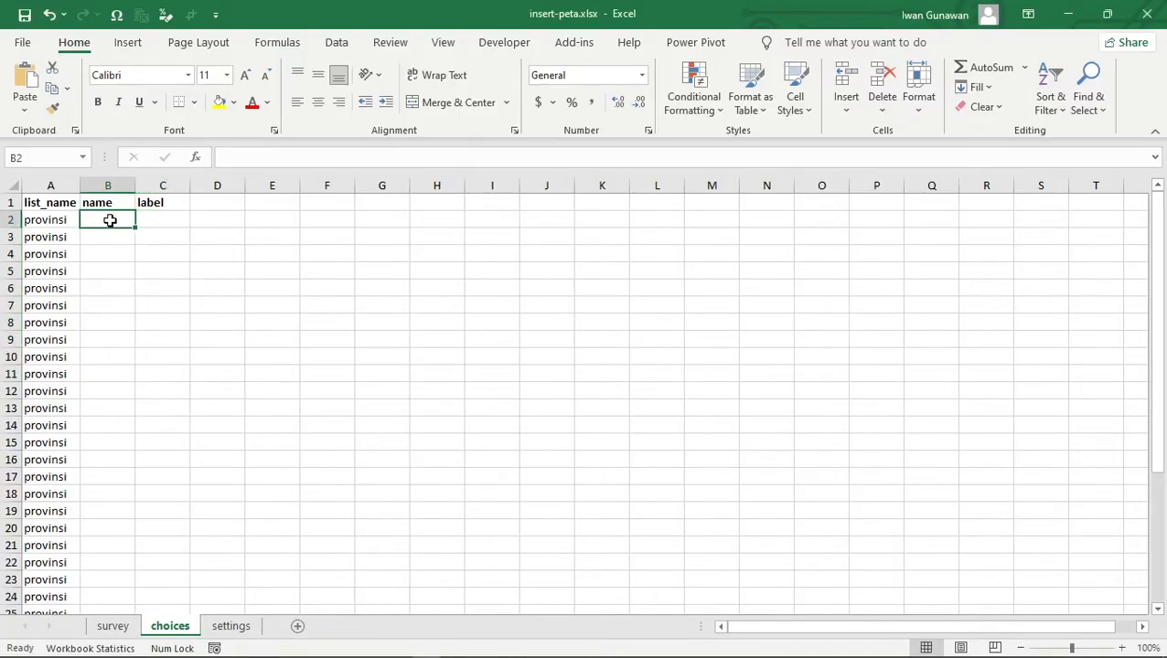
key("ctrl+v")
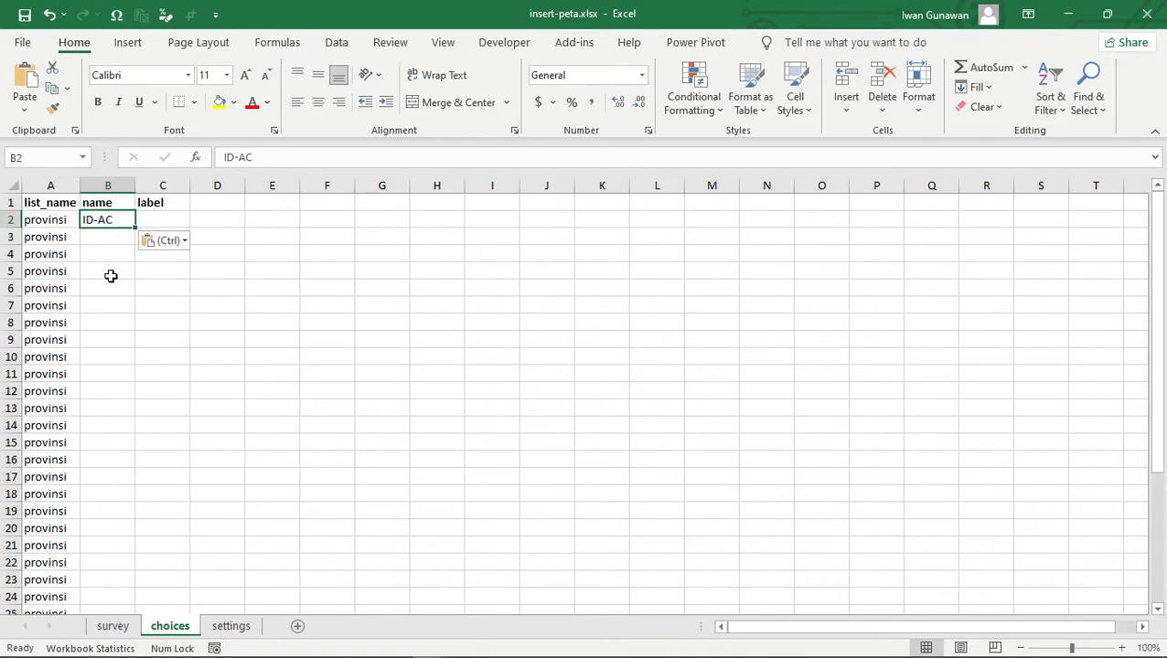
Step: Enter Aceh as the label for ID-AC in C2 and move to the name cell of row 3
left_click(169, 220)
type("Aceh")
key("Return")
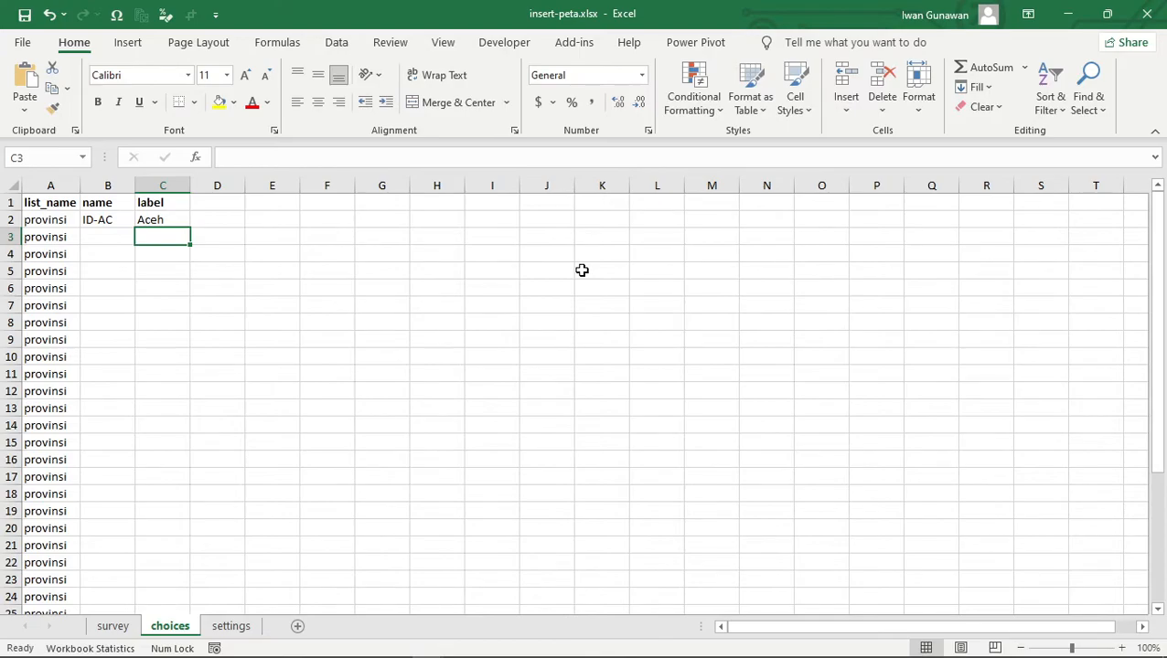
key("Left")
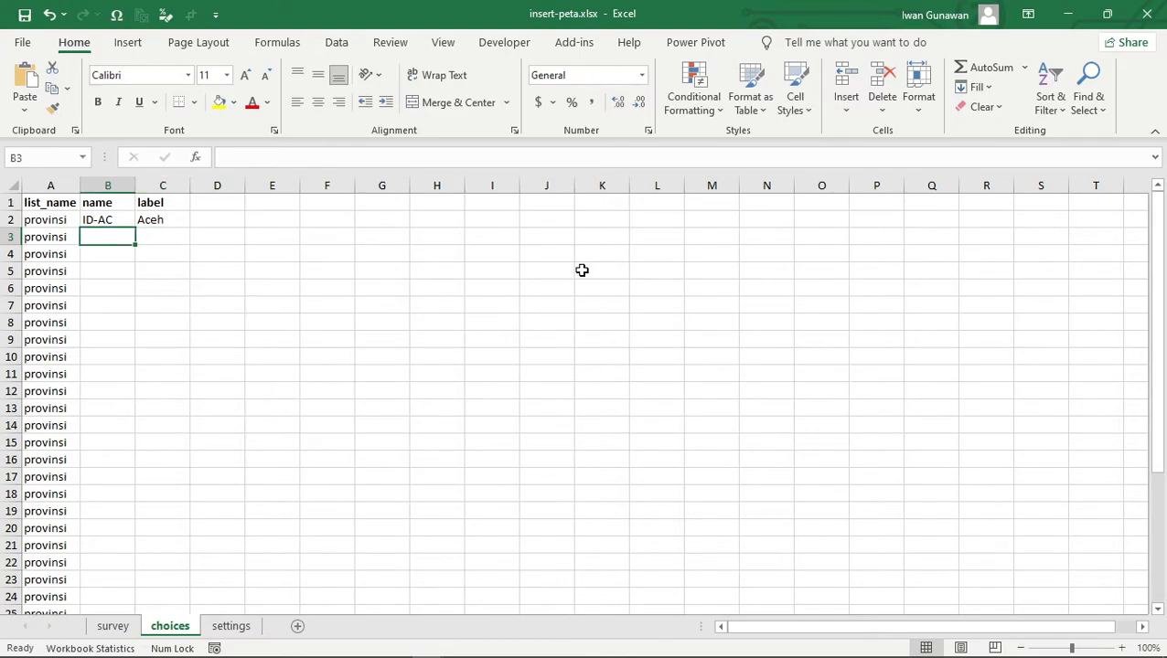
Step: Copy the province names and labels in B2:C35 from 2demo-gambar-peta.xlsx's choices sheet into insert-peta.xlsx's choices sheet, starting at B2
key("alt+Tab")
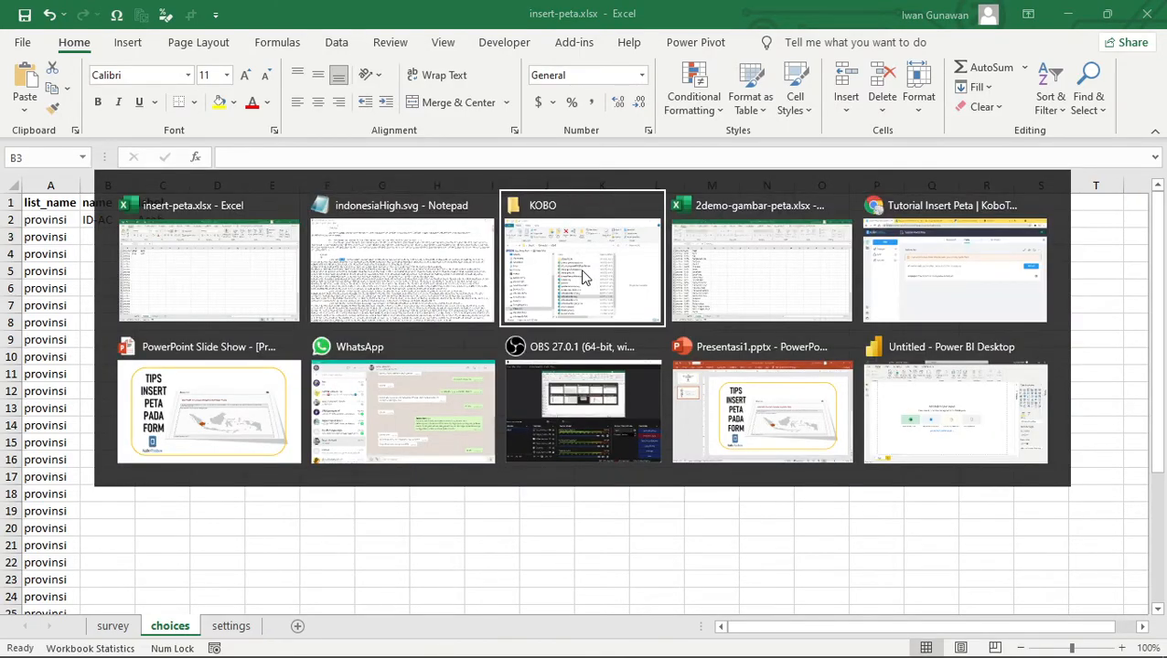
key("alt+Tab")
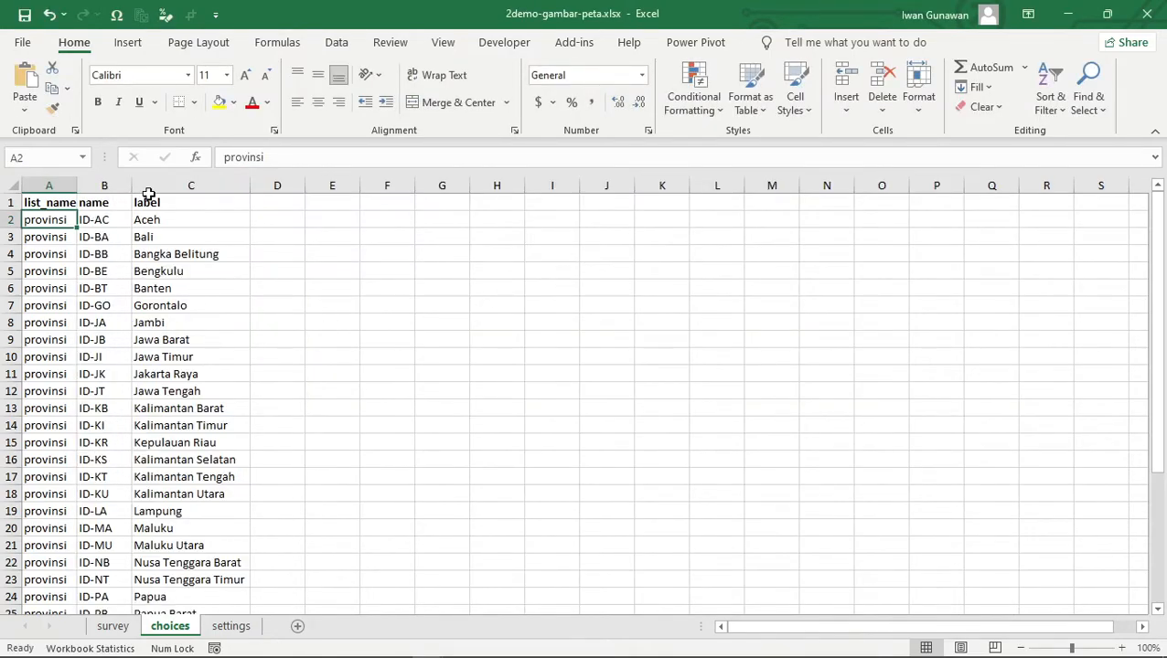
left_click_drag(82, 220, 191, 582)
key("ctrl+c")
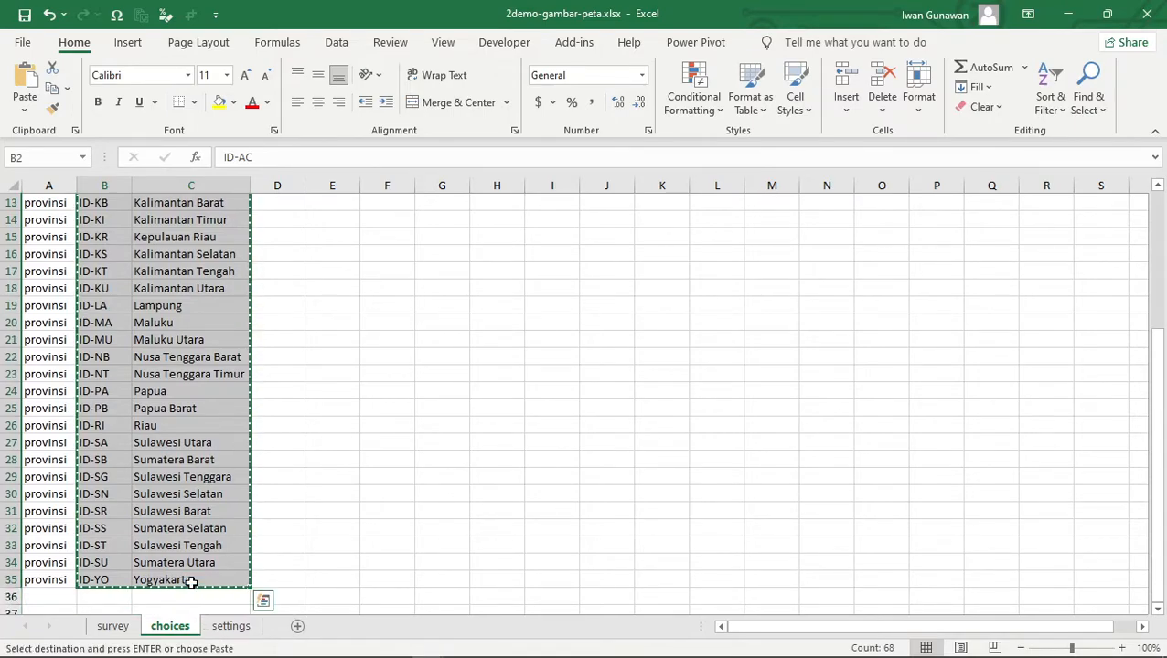
key("alt+Tab")
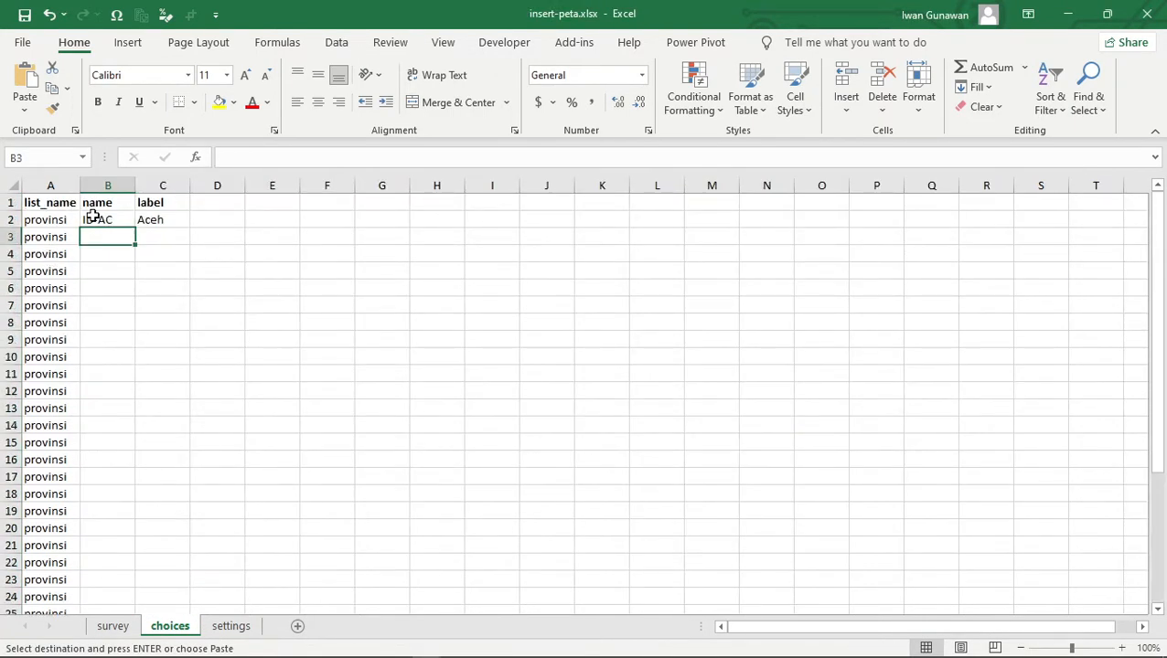
left_click(96, 221)
key("ctrl+v")
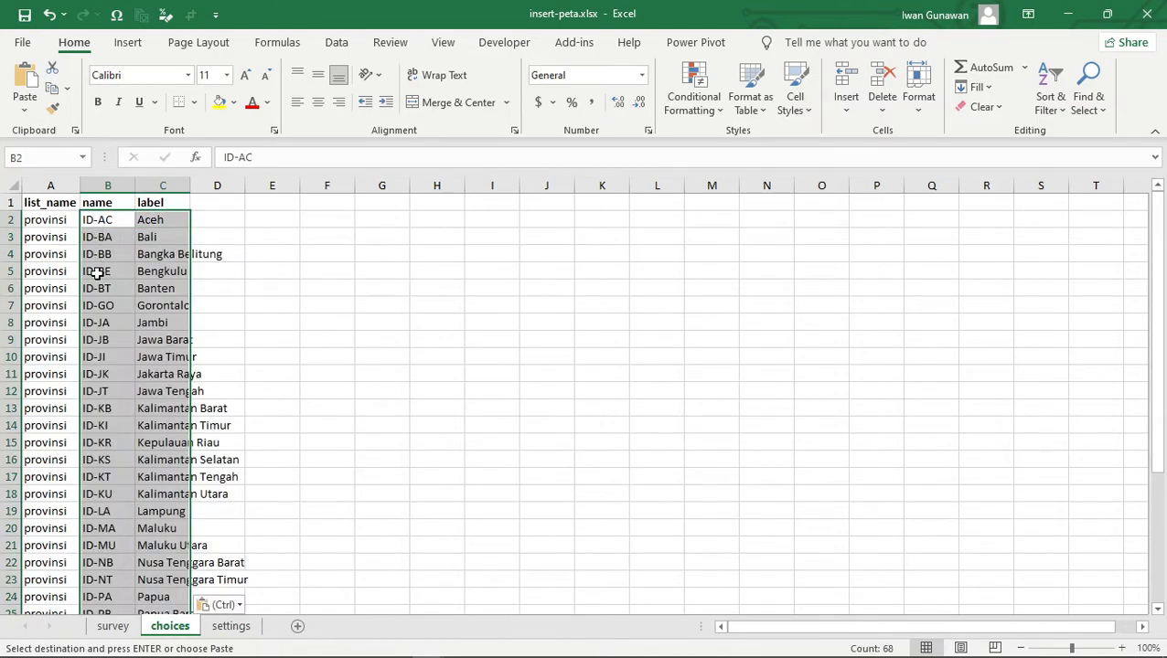
scroll(284, 350, "down", 8)
scroll(237, 401, "up", 6)
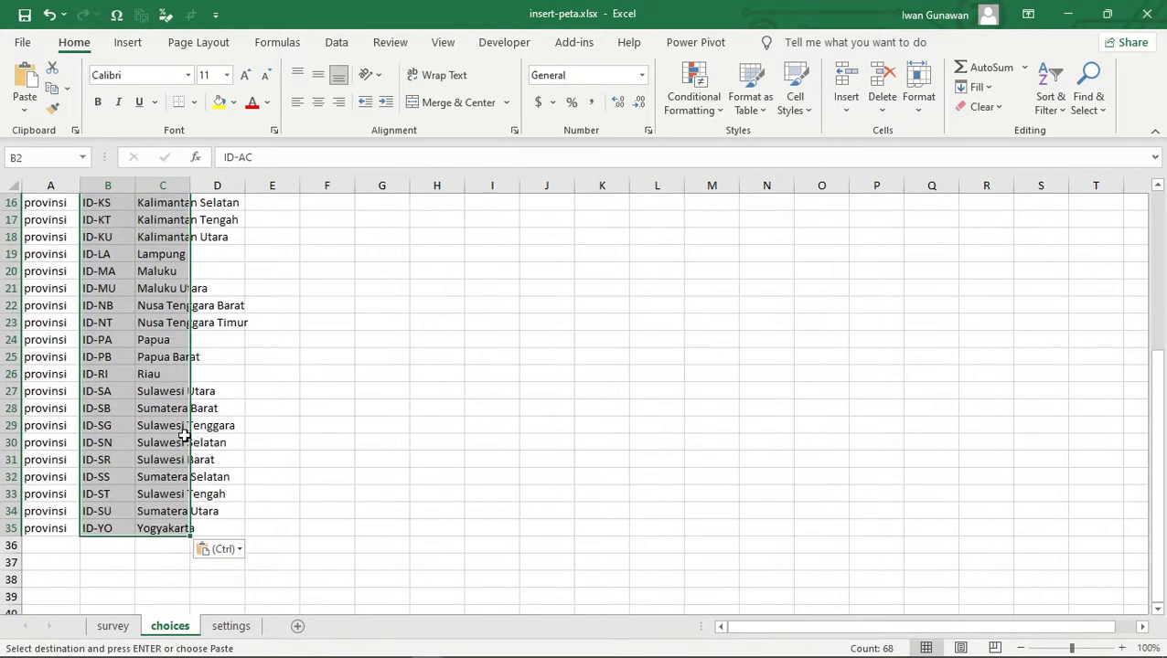
Step: Switch to indonesiaHigh.svg in Notepad and examine its file name, the list of area ids and the Aceh path's attributes
key("alt+Tab")
key("Tab")
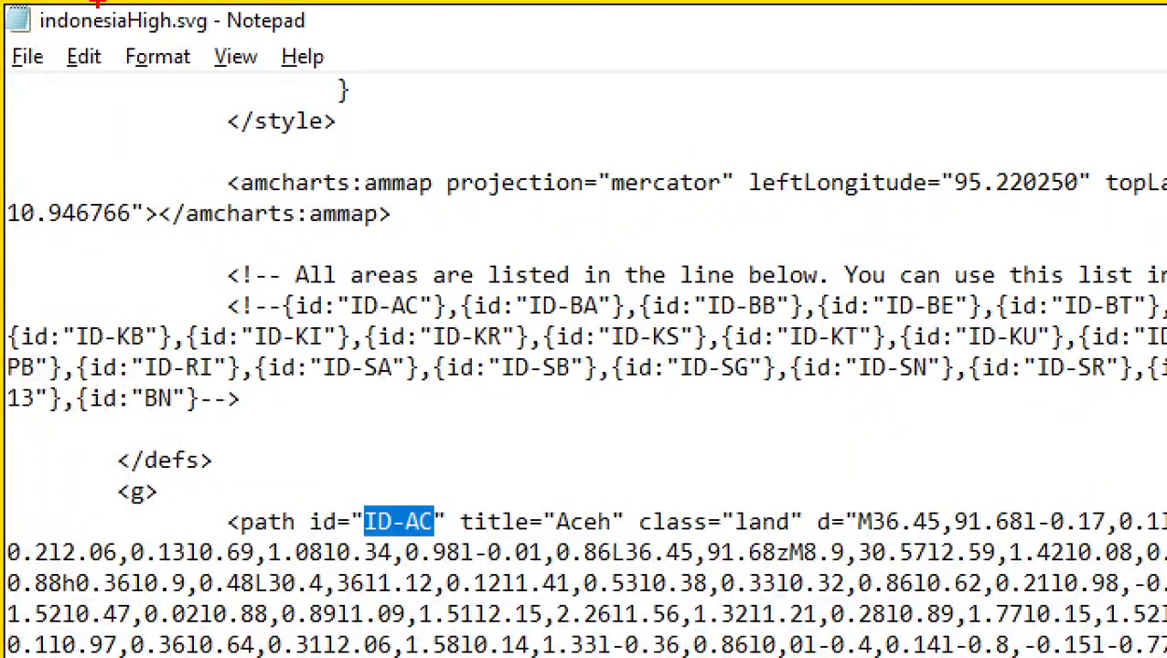
left_click_drag(33, 38, 250, 38)
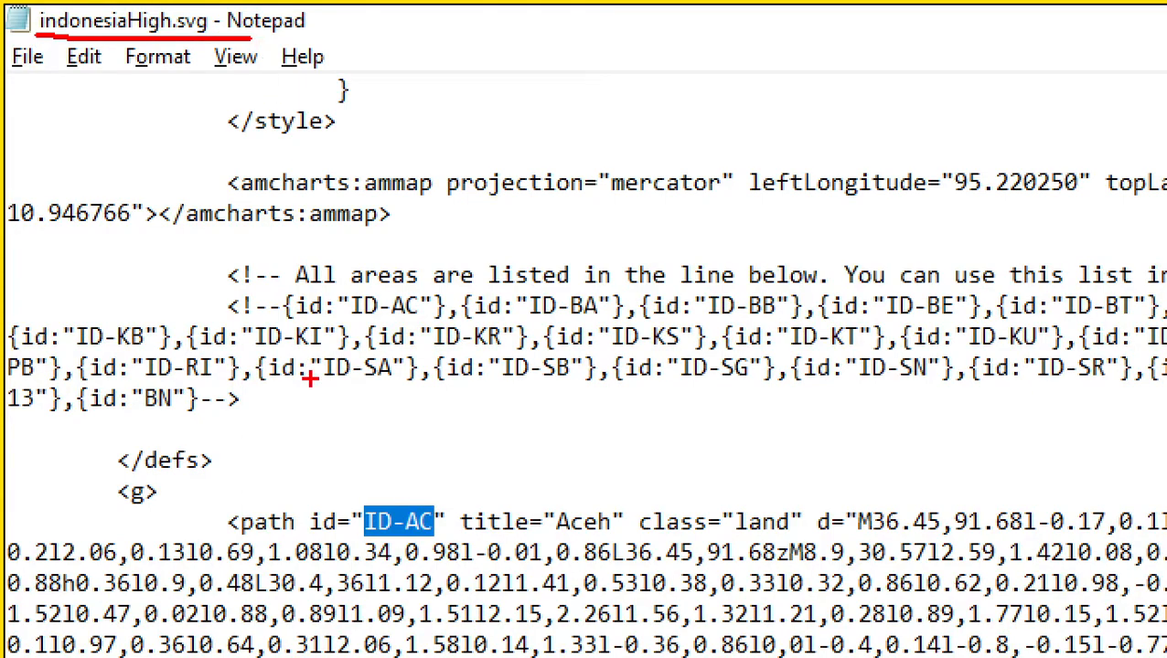
mouse_move(403, 282)
left_mouse_down()
mouse_move(36, 453)
mouse_move(476, 340)
mouse_move(1161, 348)
mouse_move(416, 352)
left_mouse_up()
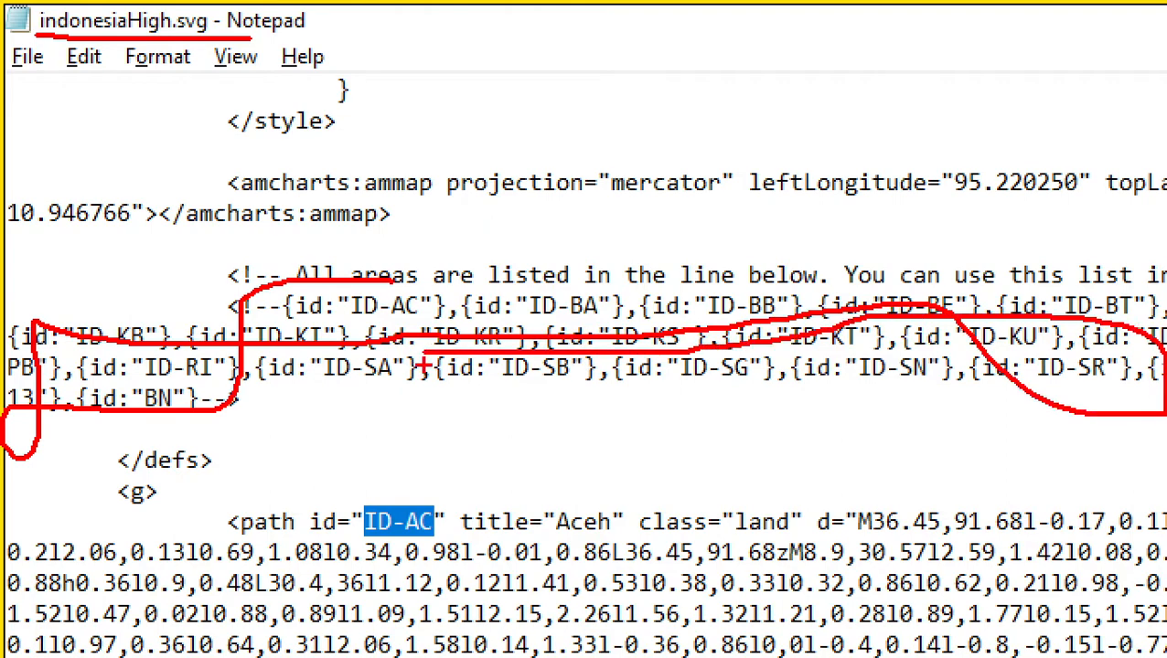
mouse_move(590, 501)
left_mouse_down()
mouse_move(523, 514)
mouse_move(535, 485)
left_mouse_up()
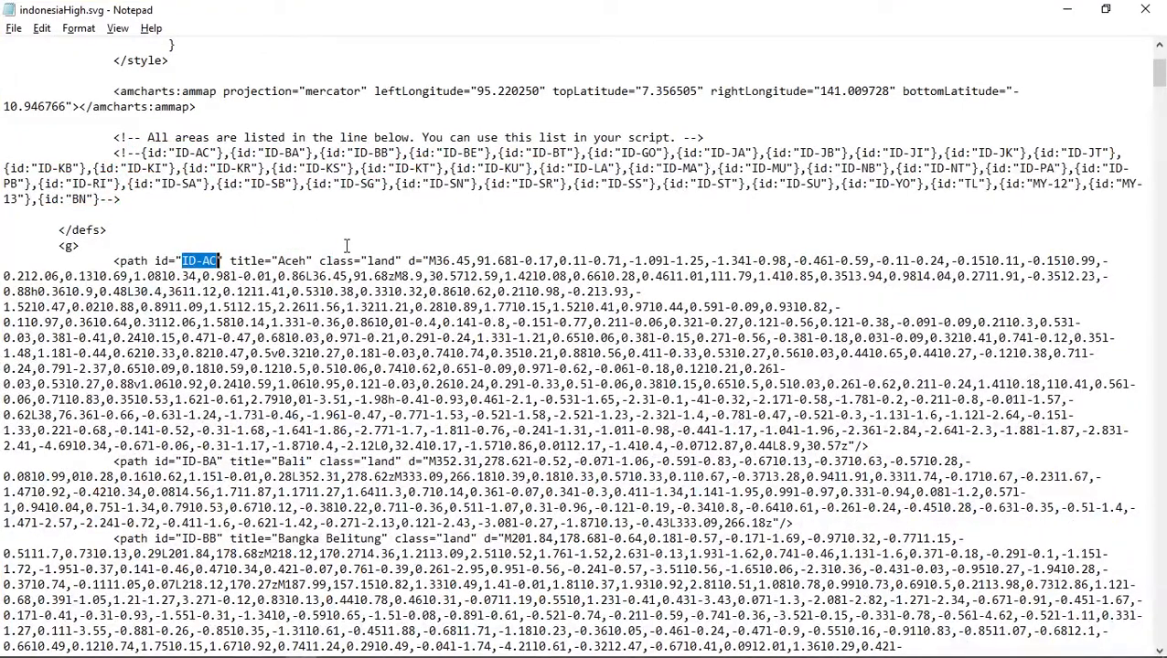
Step: Return to insert-peta.xlsx in Excel, deselect the pasted choices and save the workbook
key("alt+Tab")
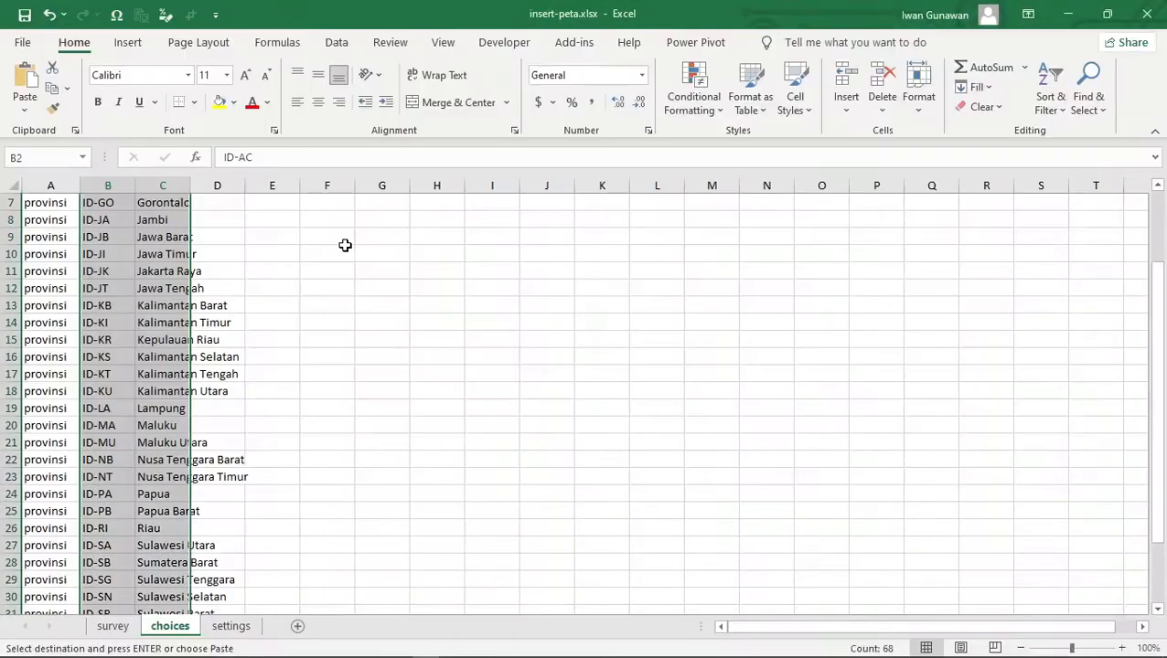
left_click(470, 472)
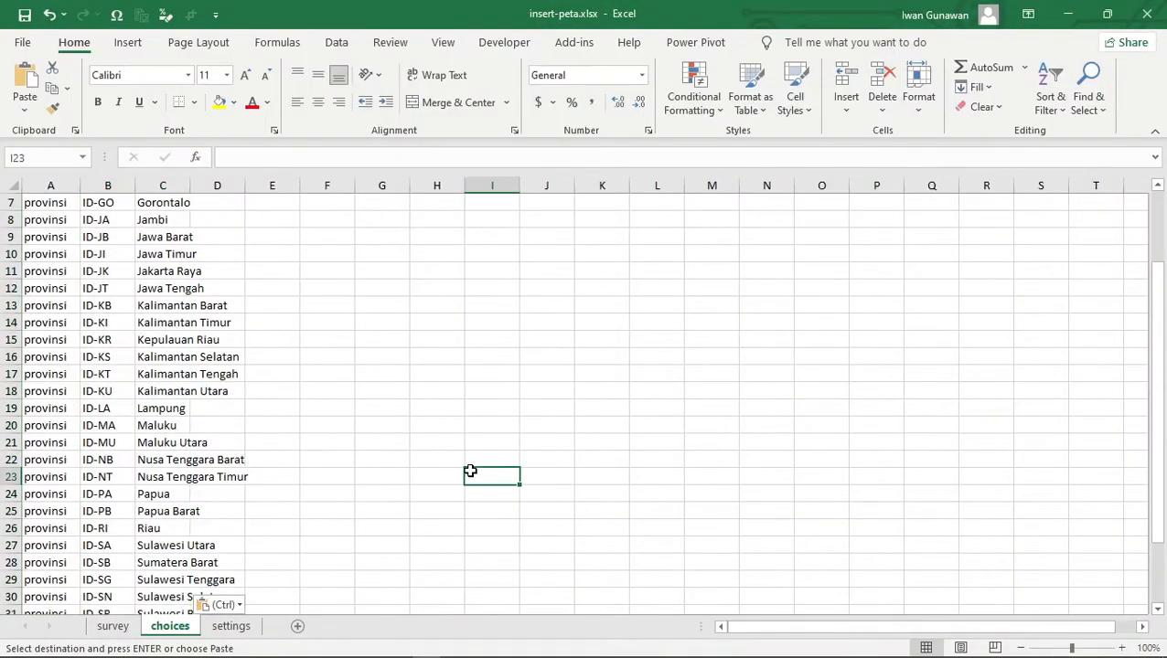
left_click(25, 14)
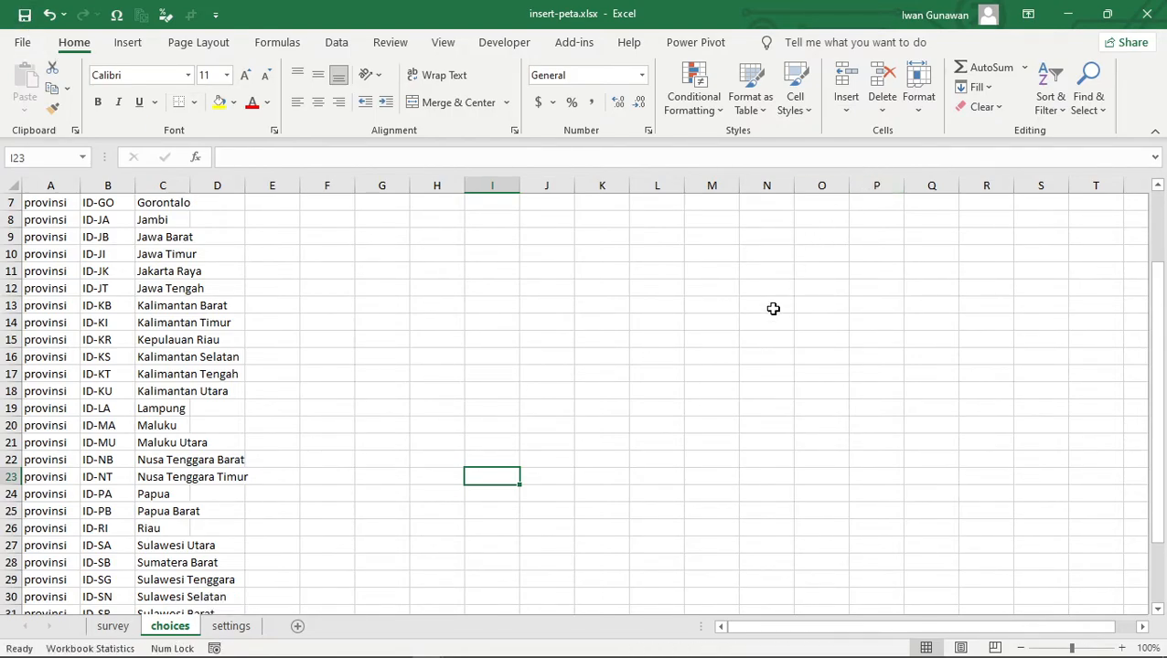
Step: Switch to KoBoToolbox in Chrome and replace the Tutorial Insert Peta form by uploading insert-peta.xlsx from the KOBO folder
key("alt+Tab")
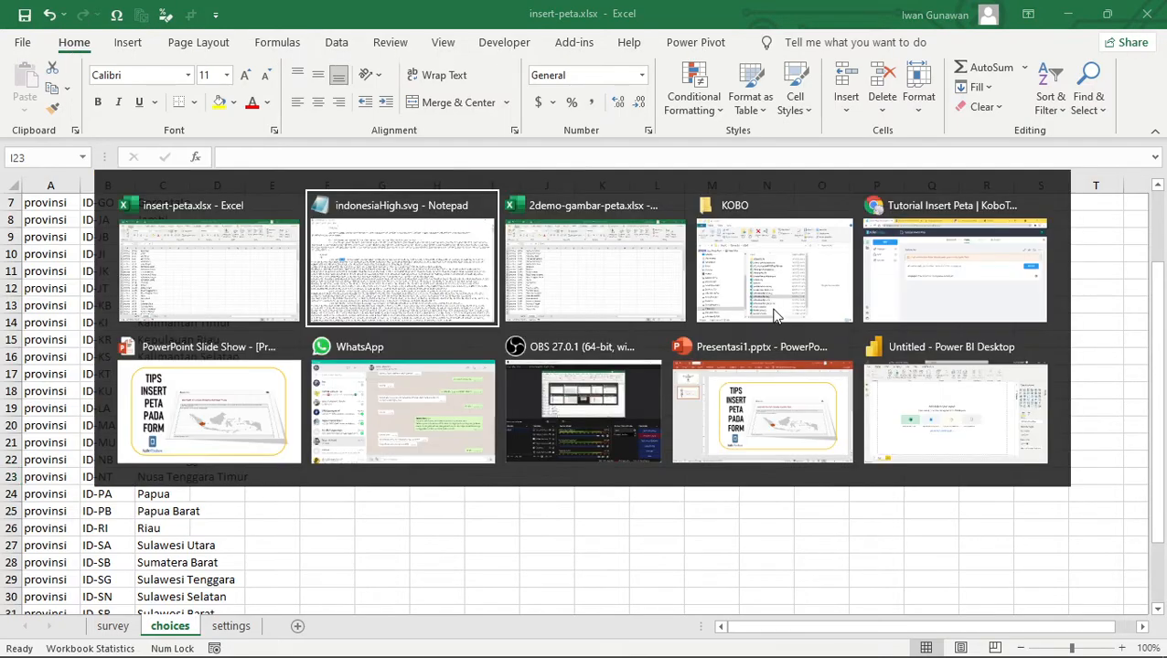
key("Tab")
key("Tab")
key("Tab")
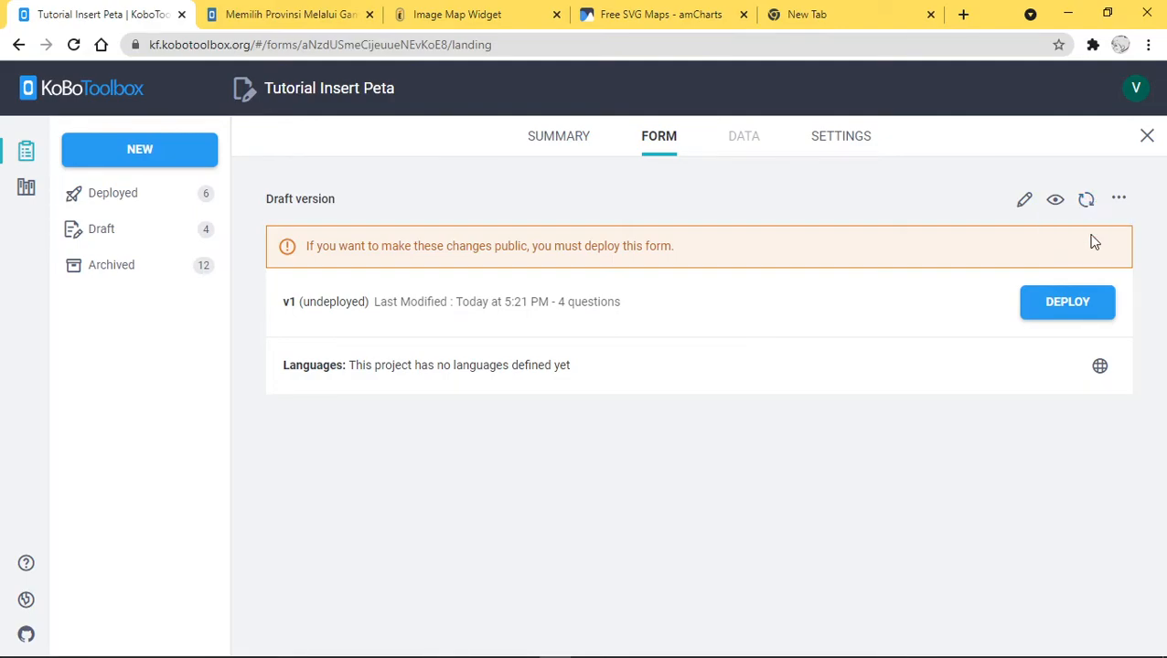
left_click(1086, 201)
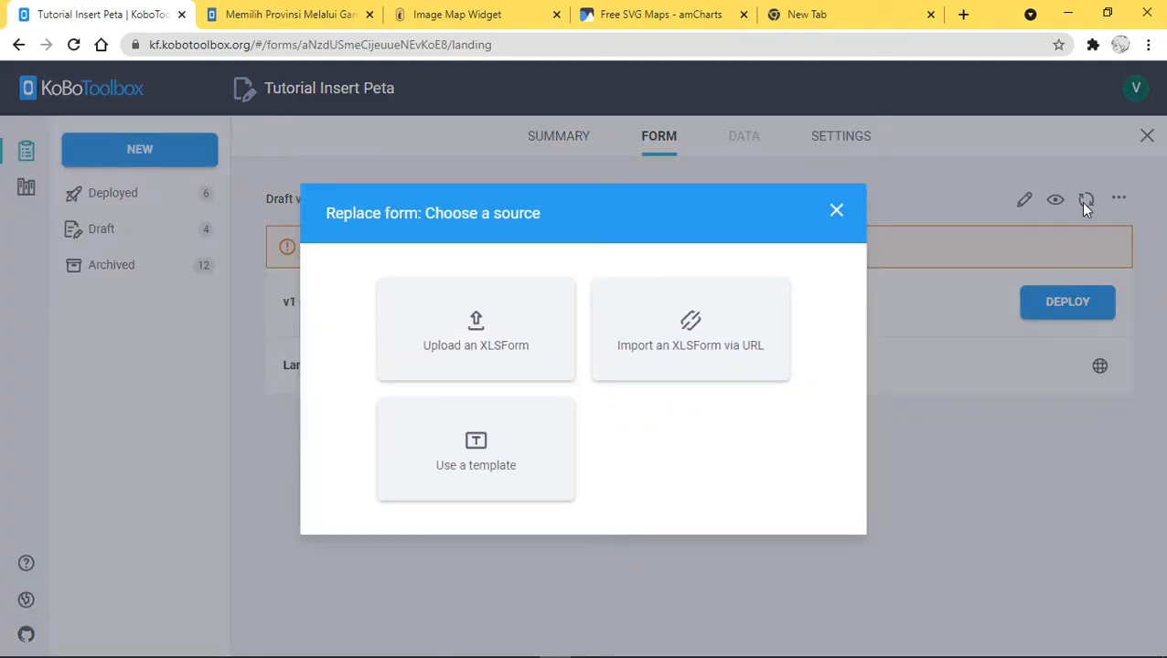
left_click(478, 353)
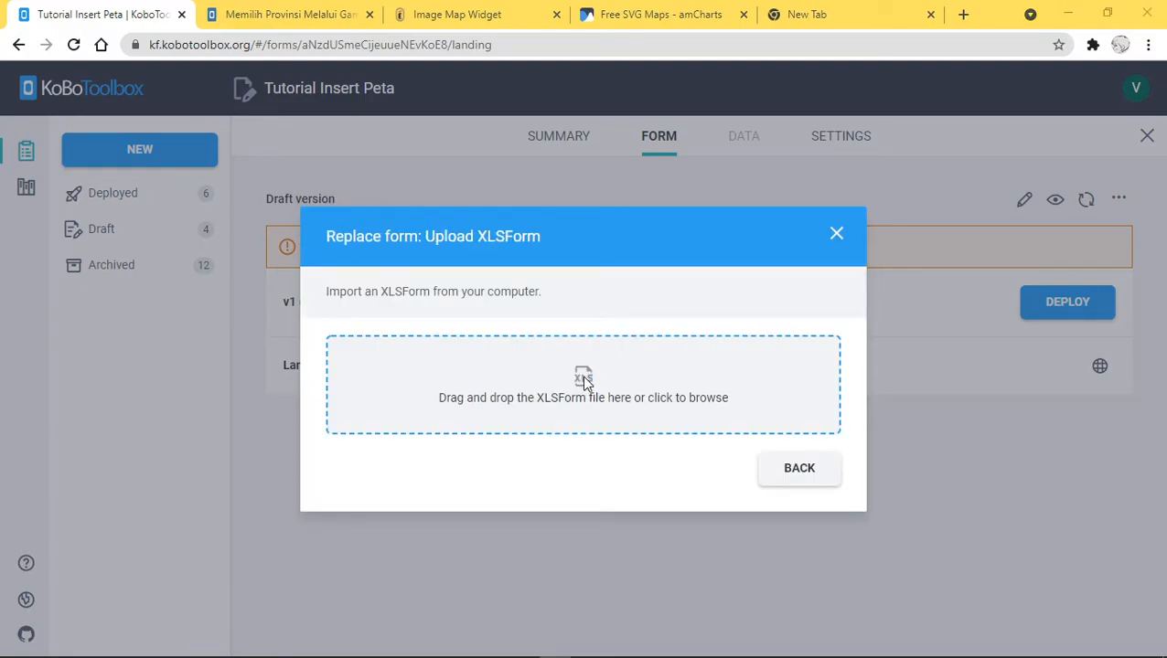
left_click(583, 382)
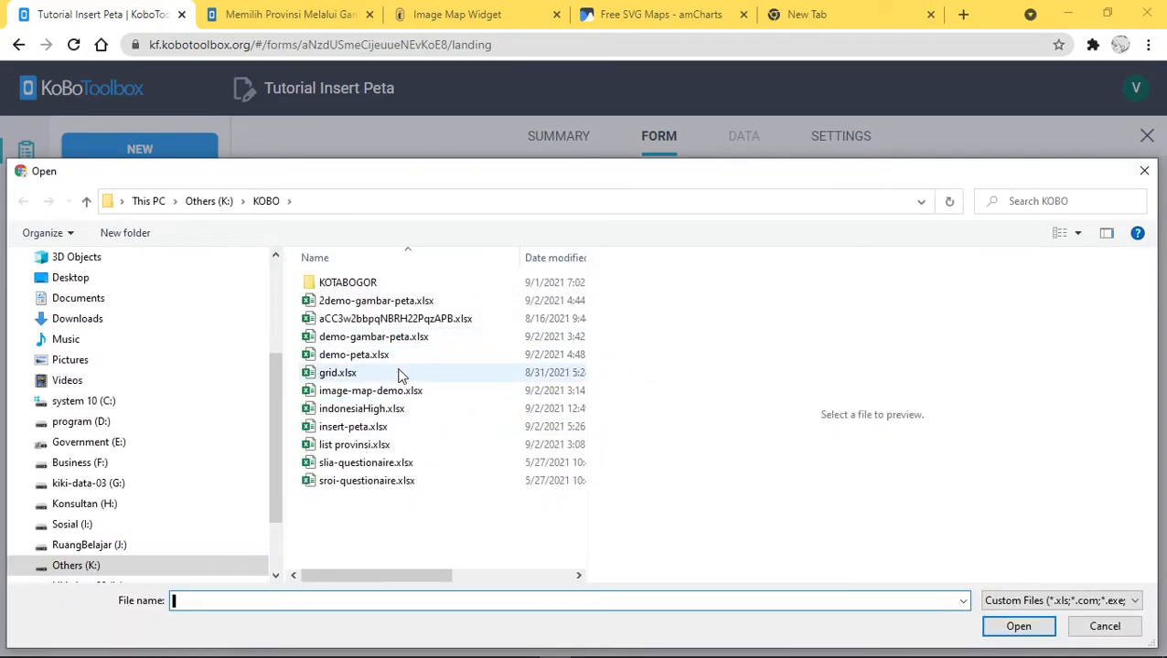
left_click(378, 433)
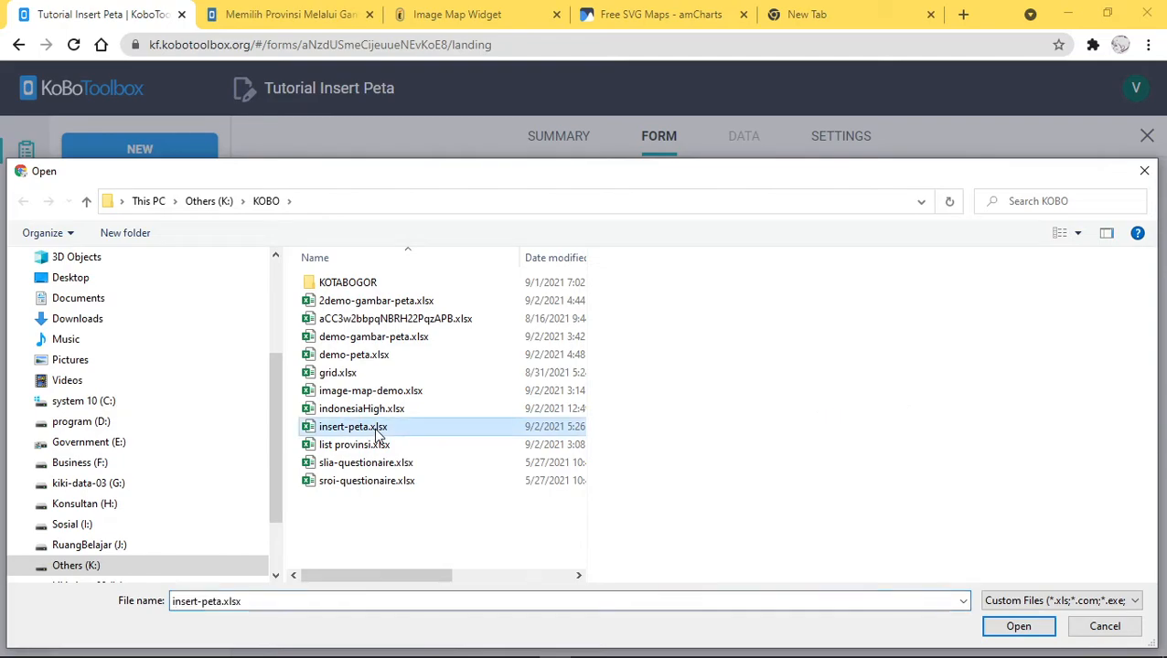
left_click(1015, 627)
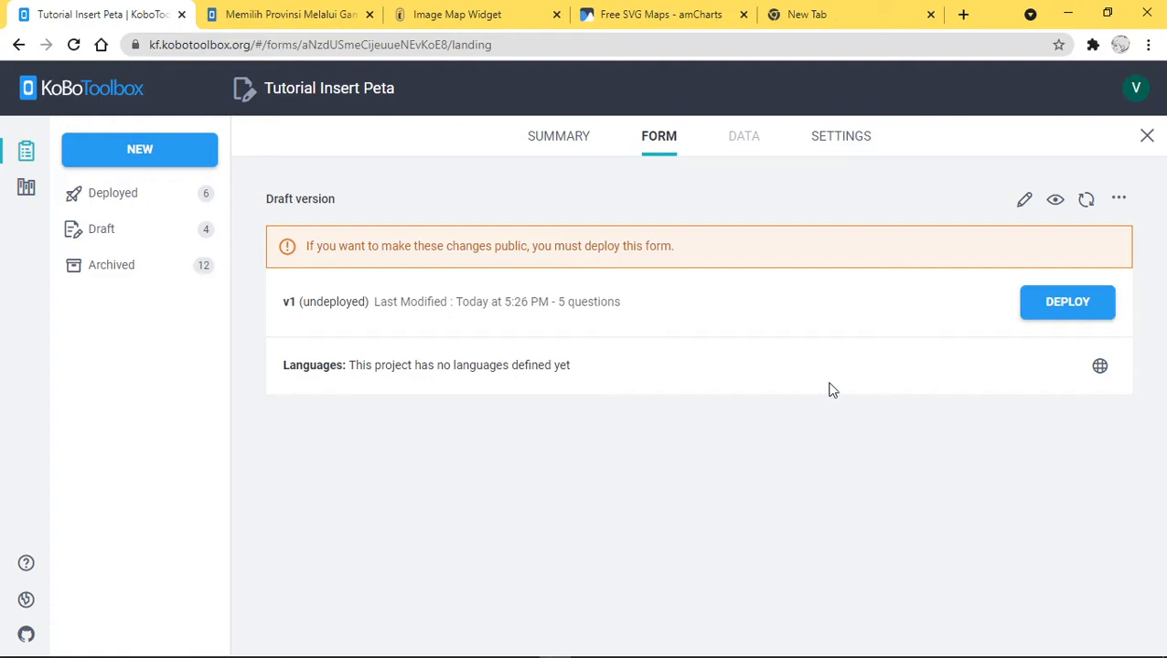
Step: Preview the form and test the single-choice map by selecting Sumatera Utara, Kalimantan Tengah and Jawa Barat in turn
left_click(1059, 203)
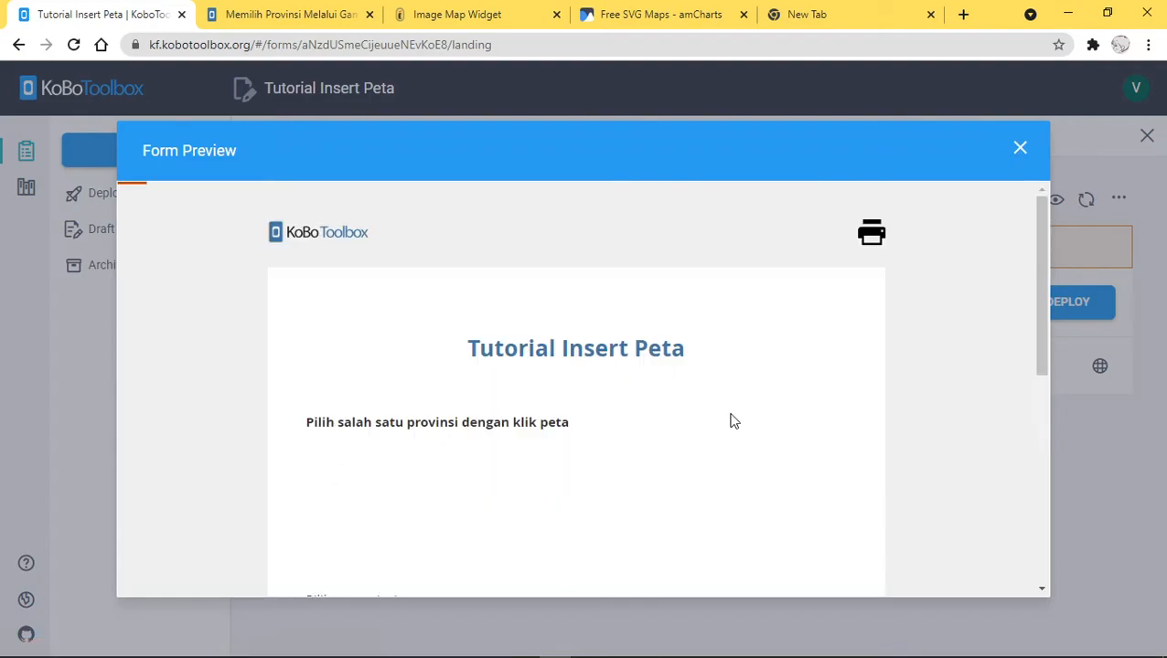
scroll(743, 414, "down", 2)
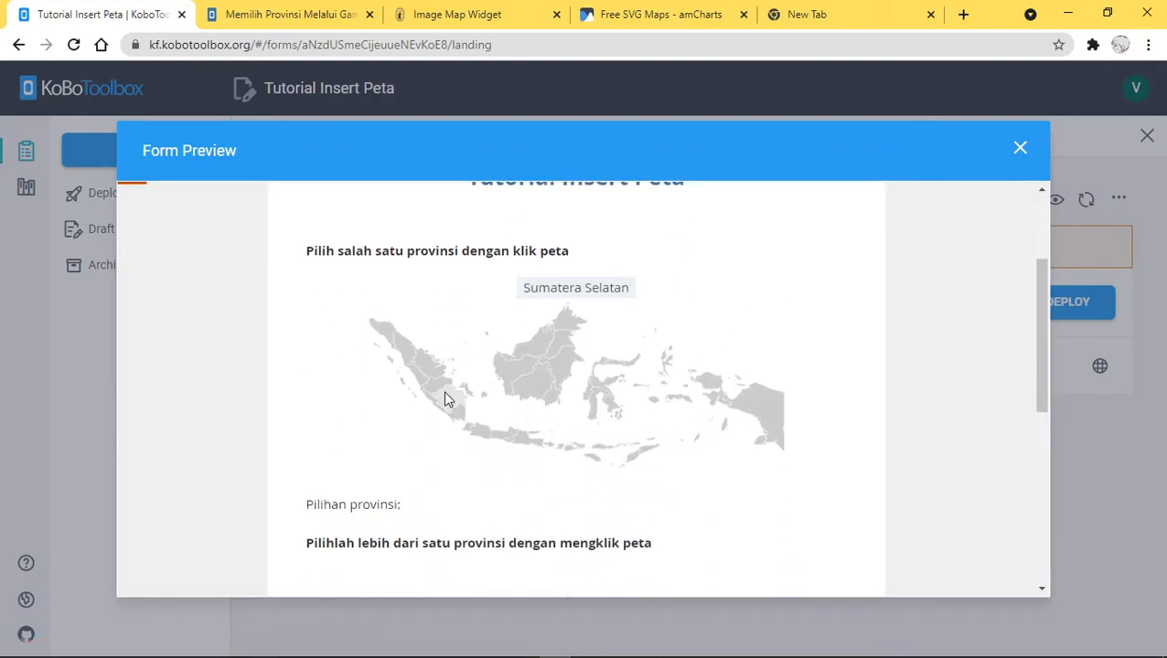
left_click(406, 349)
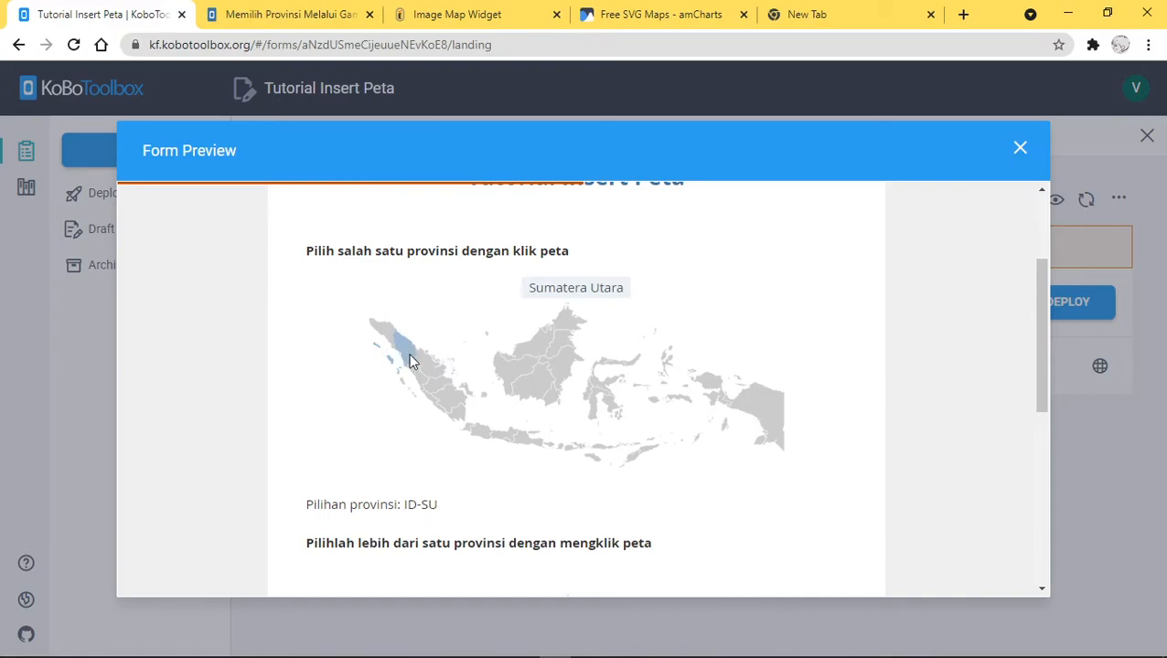
scroll(474, 466, "down", 2)
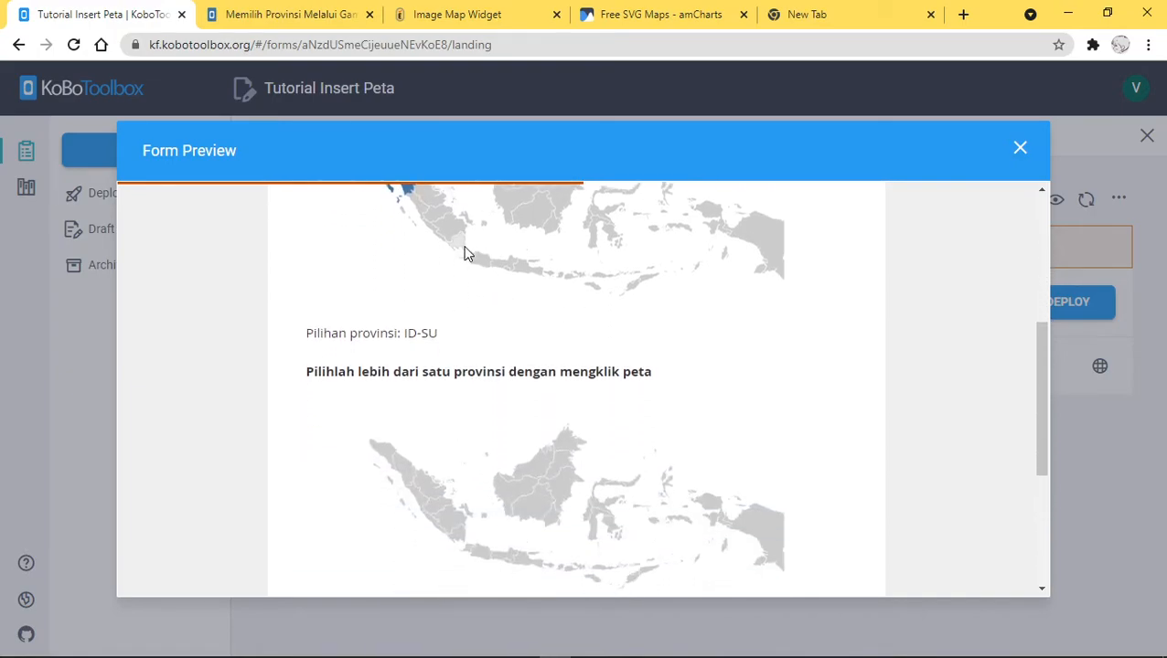
scroll(464, 252, "up", 2)
left_click(534, 383)
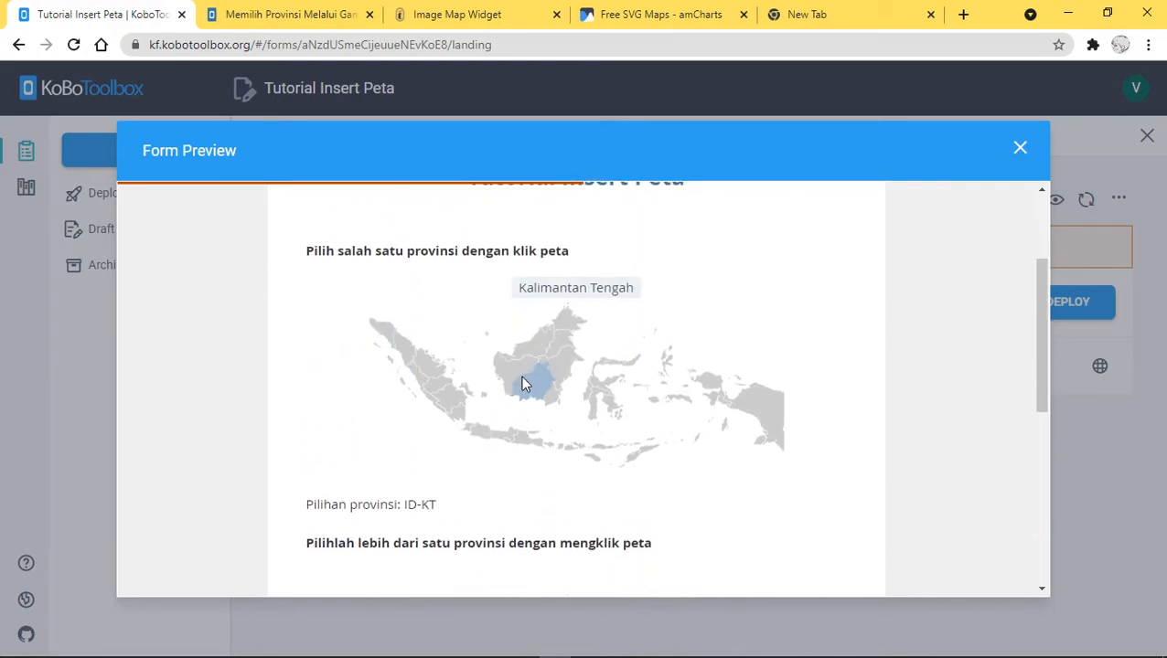
left_click(476, 436)
Step: Test the multiple-choice map by selecting Sumatera Utara and Jawa Barat together, and close the form preview
scroll(341, 476, "down", 1)
scroll(341, 476, "down", 2)
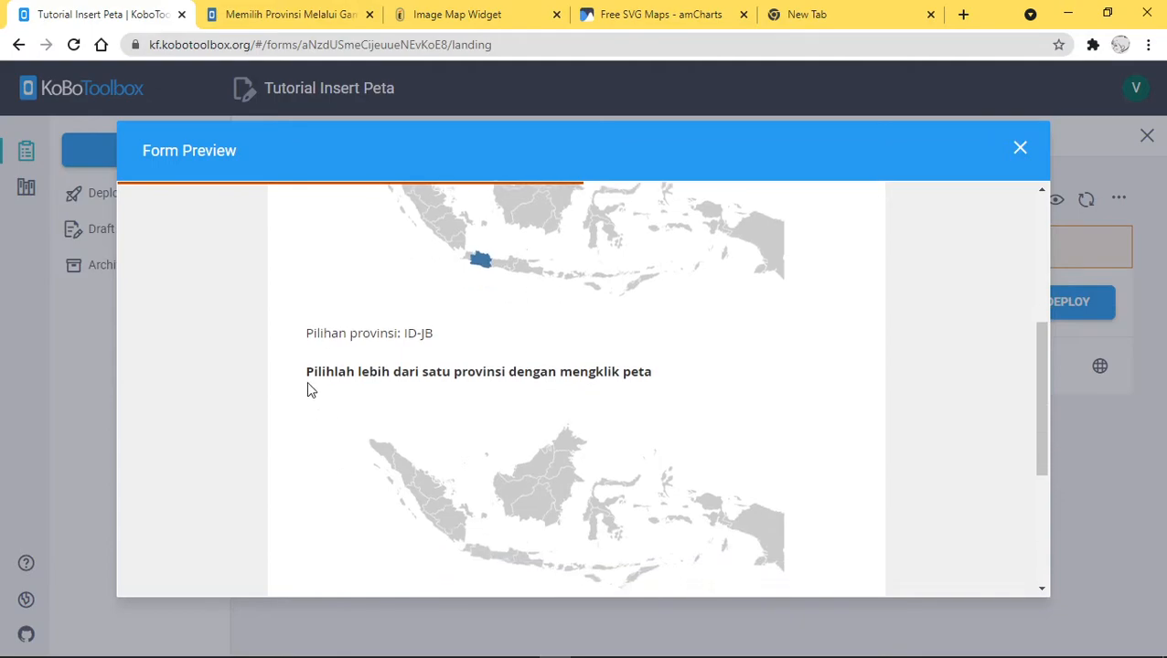
scroll(473, 405, "down", 1)
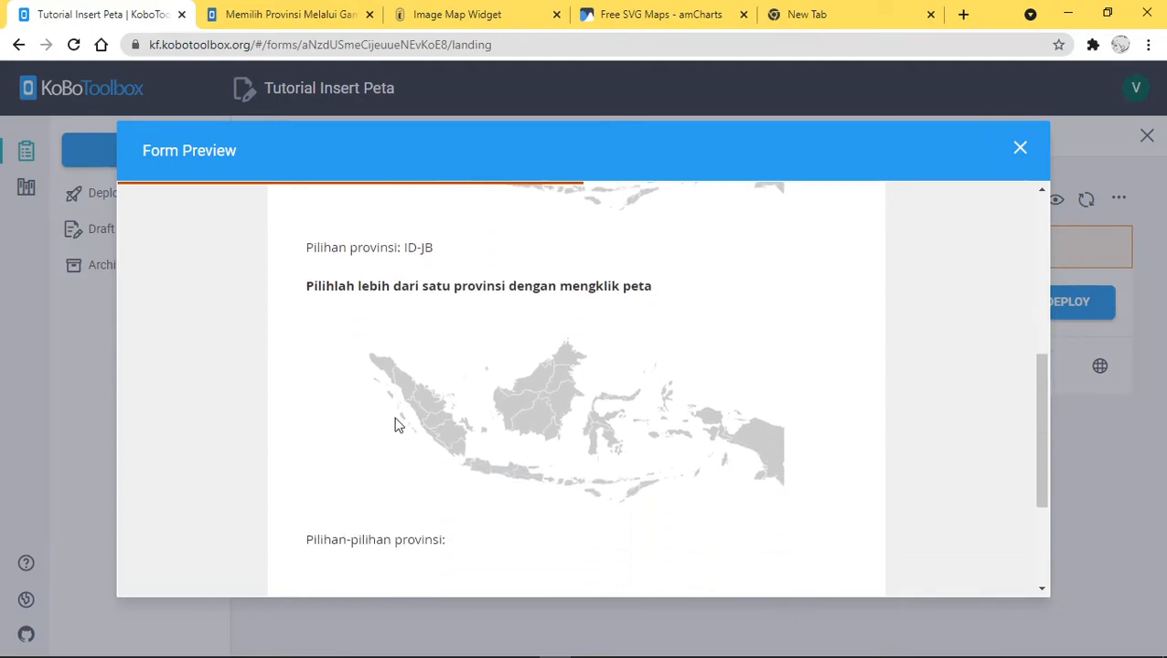
left_click(404, 388)
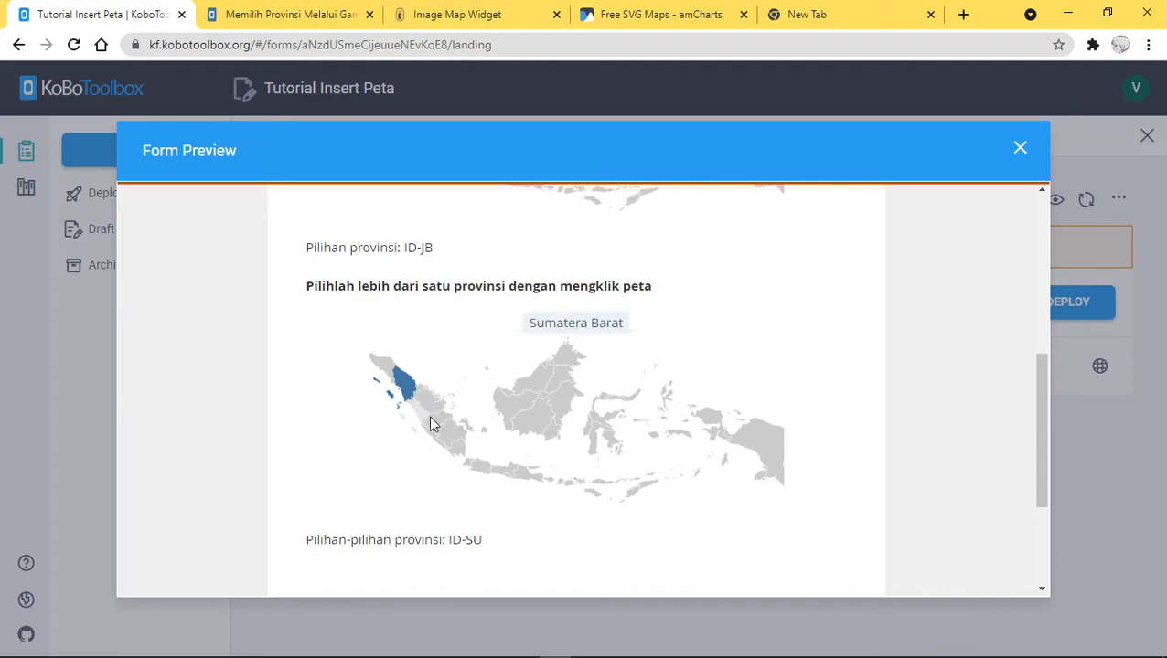
left_click(486, 471)
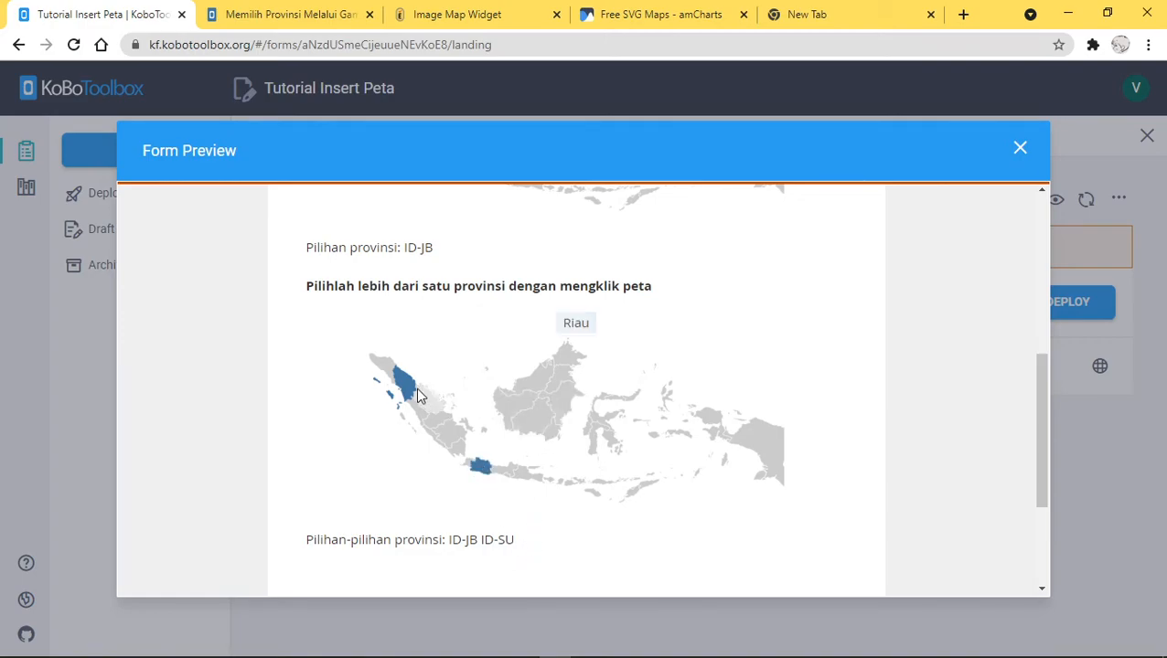
left_click(1023, 152)
Step: Deploy the form, set its data collection mode to Online-Only (single submission) and open the web form
left_click(1065, 309)
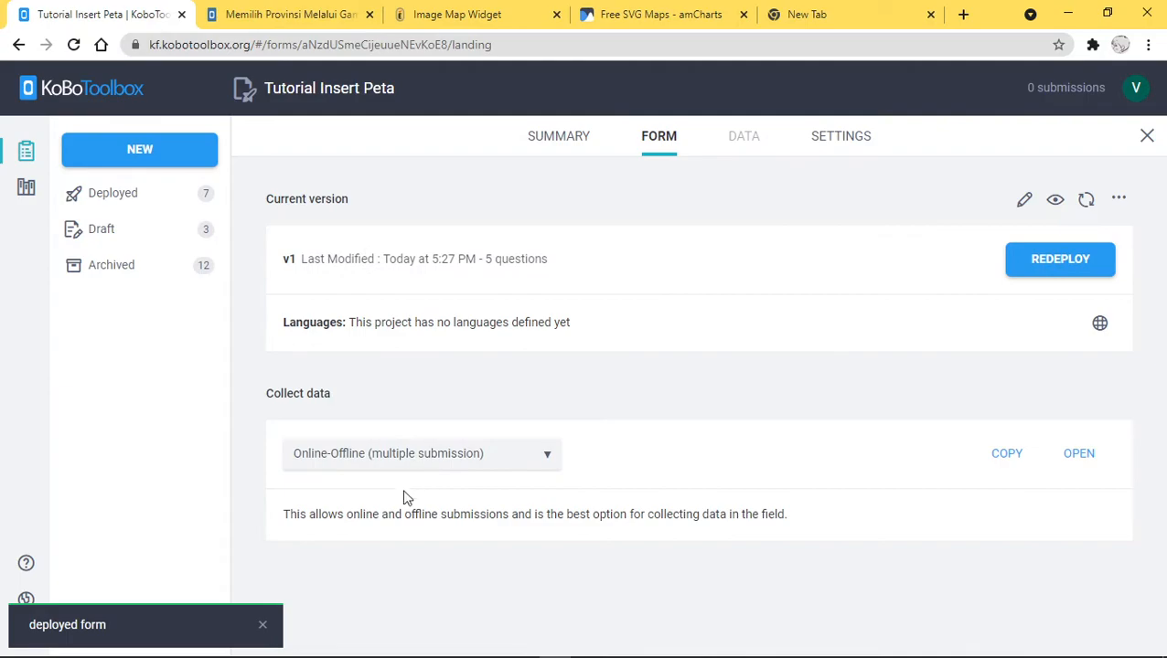
left_click(365, 458)
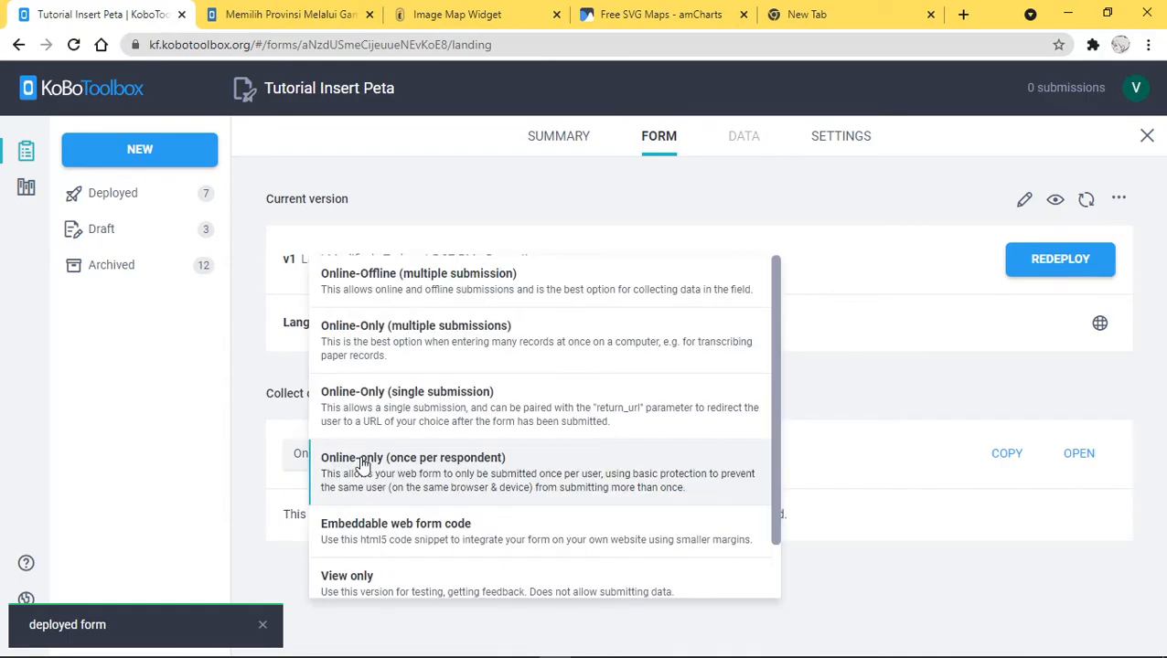
left_click(365, 410)
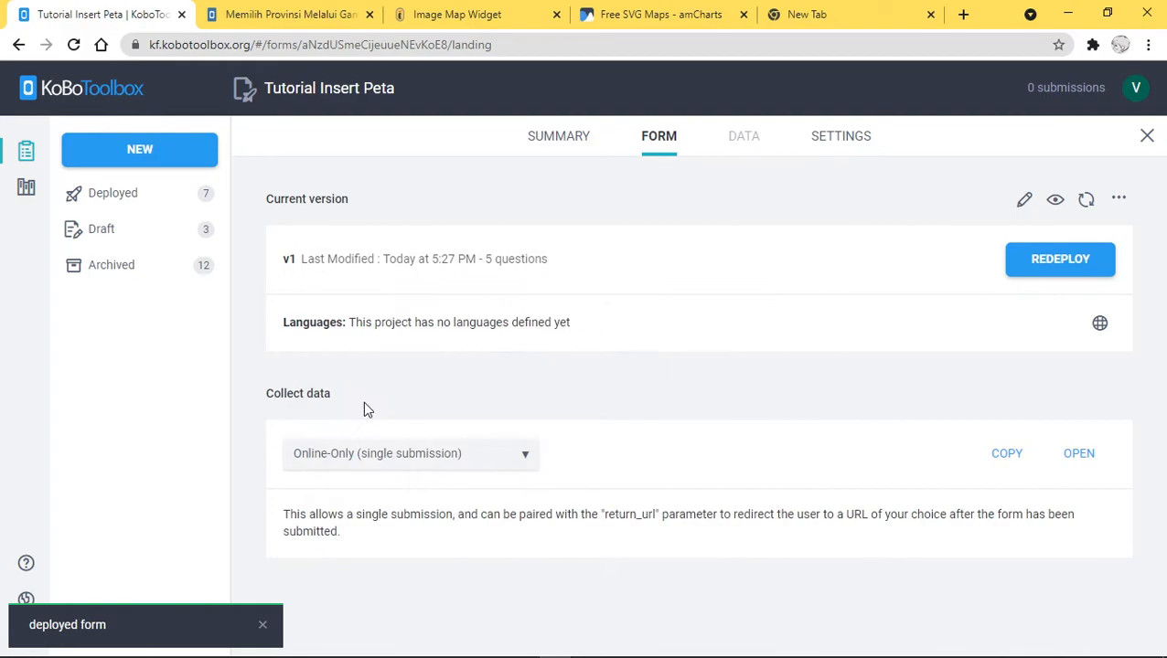
left_click(1071, 452)
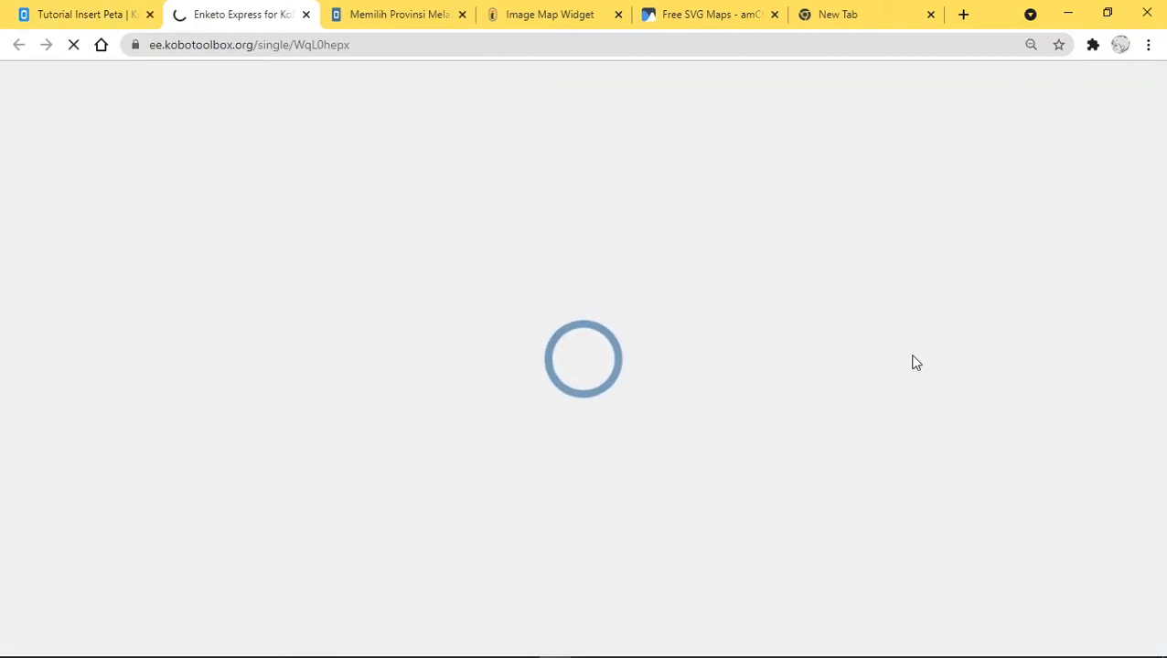